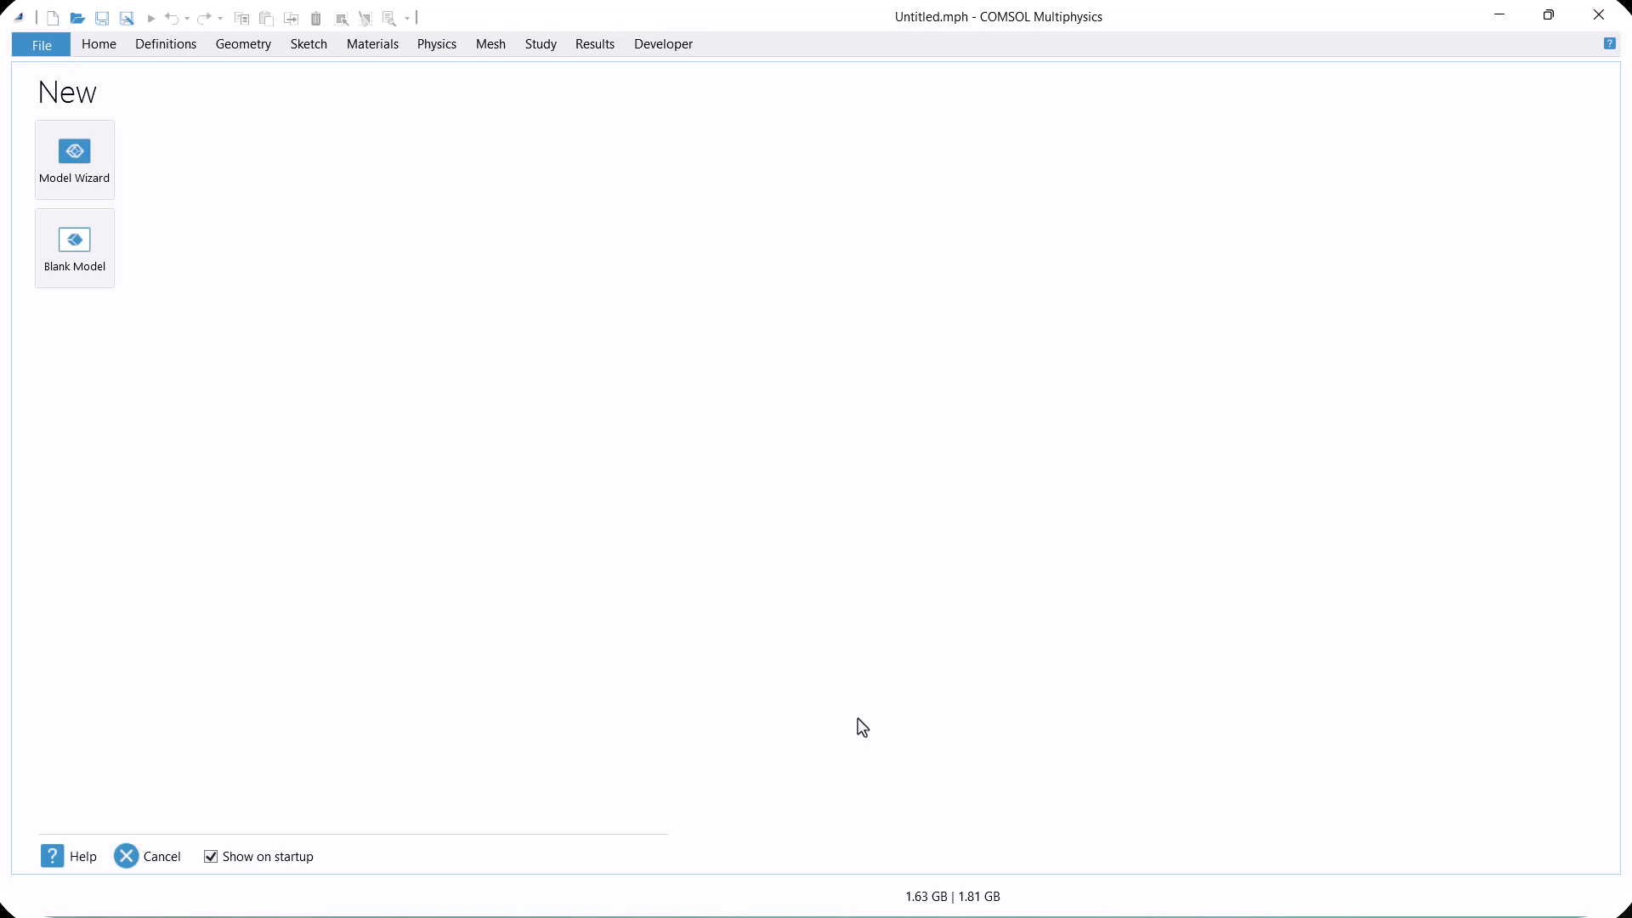
Create a 2D axisymmetric model with the Model Wizard and add the Laminar Flow physics from Nonisothermal Flow
click(98, 180)
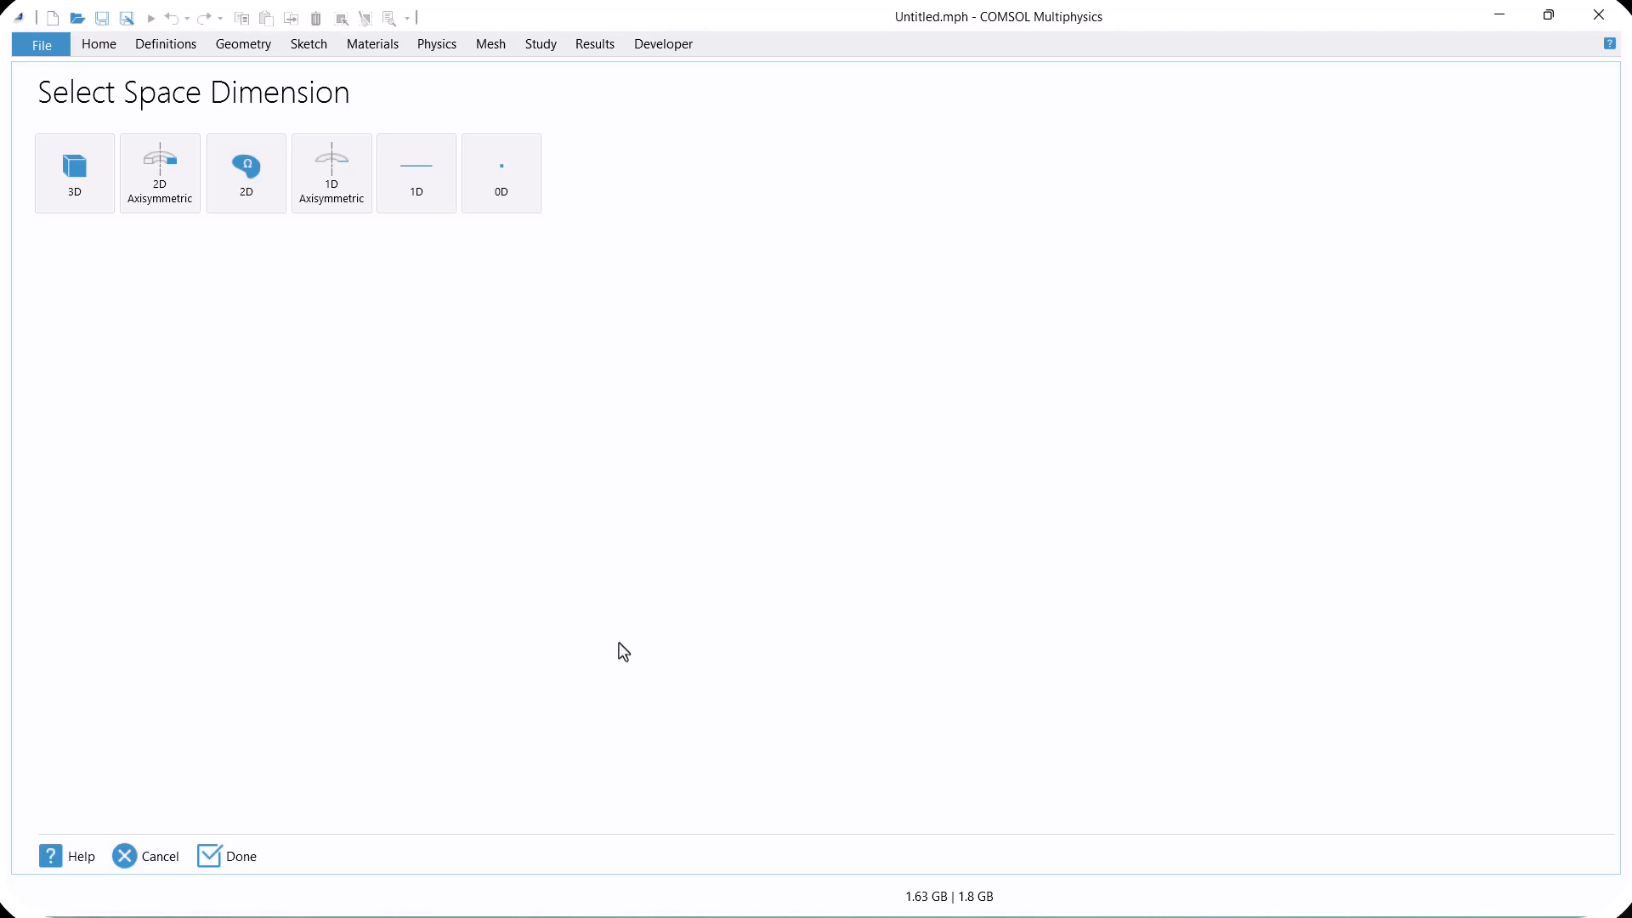
click(181, 187)
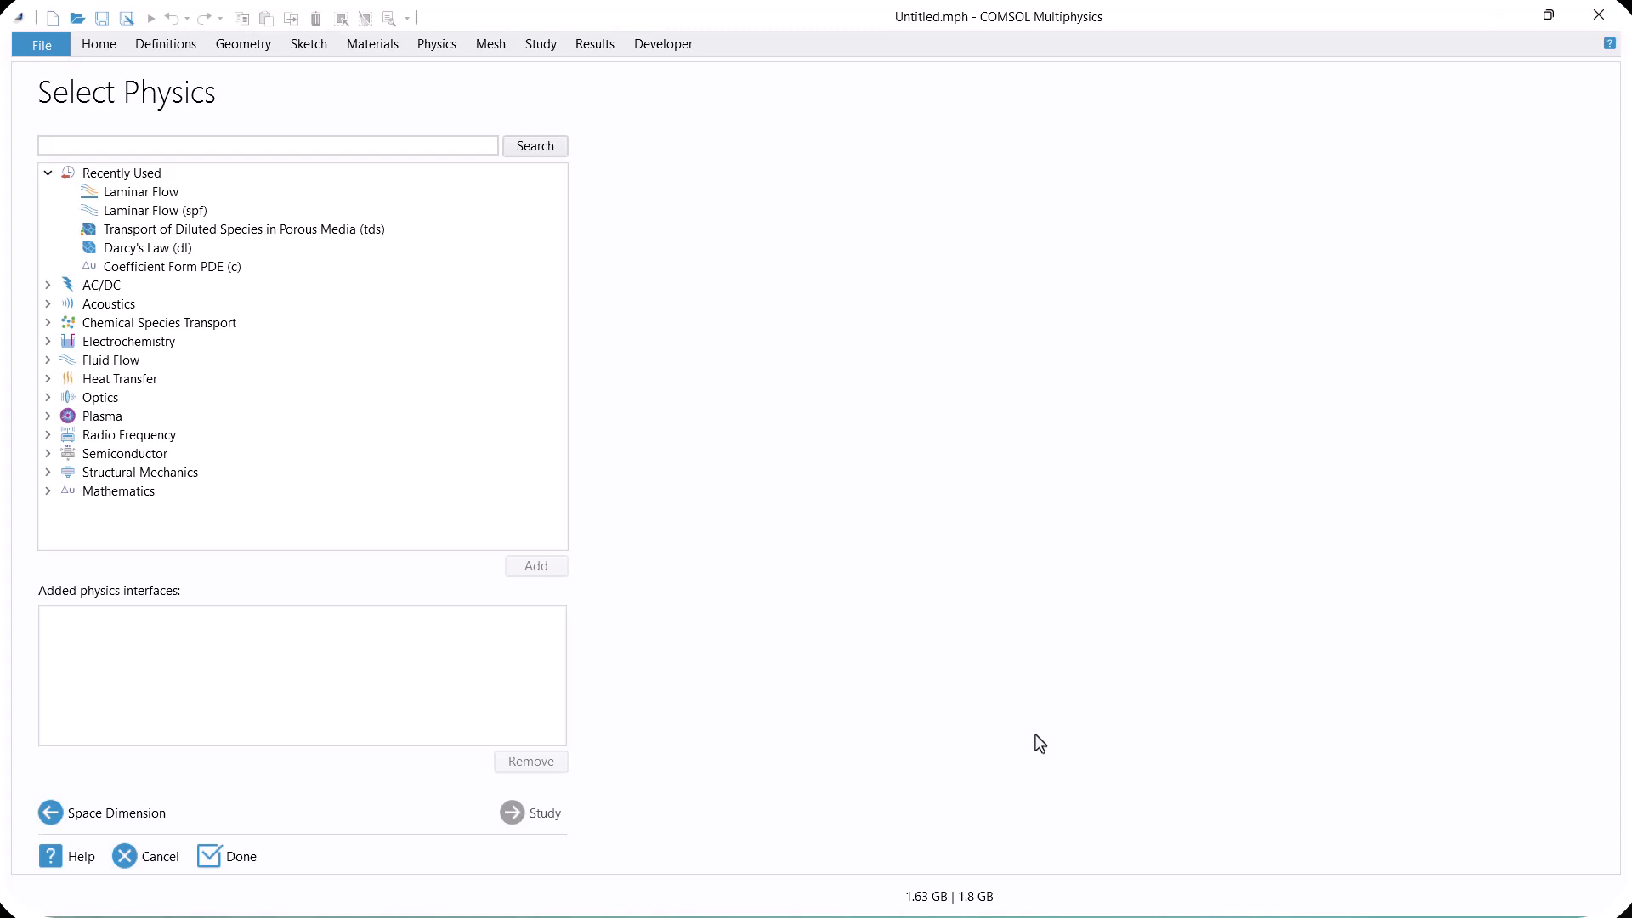
click(48, 361)
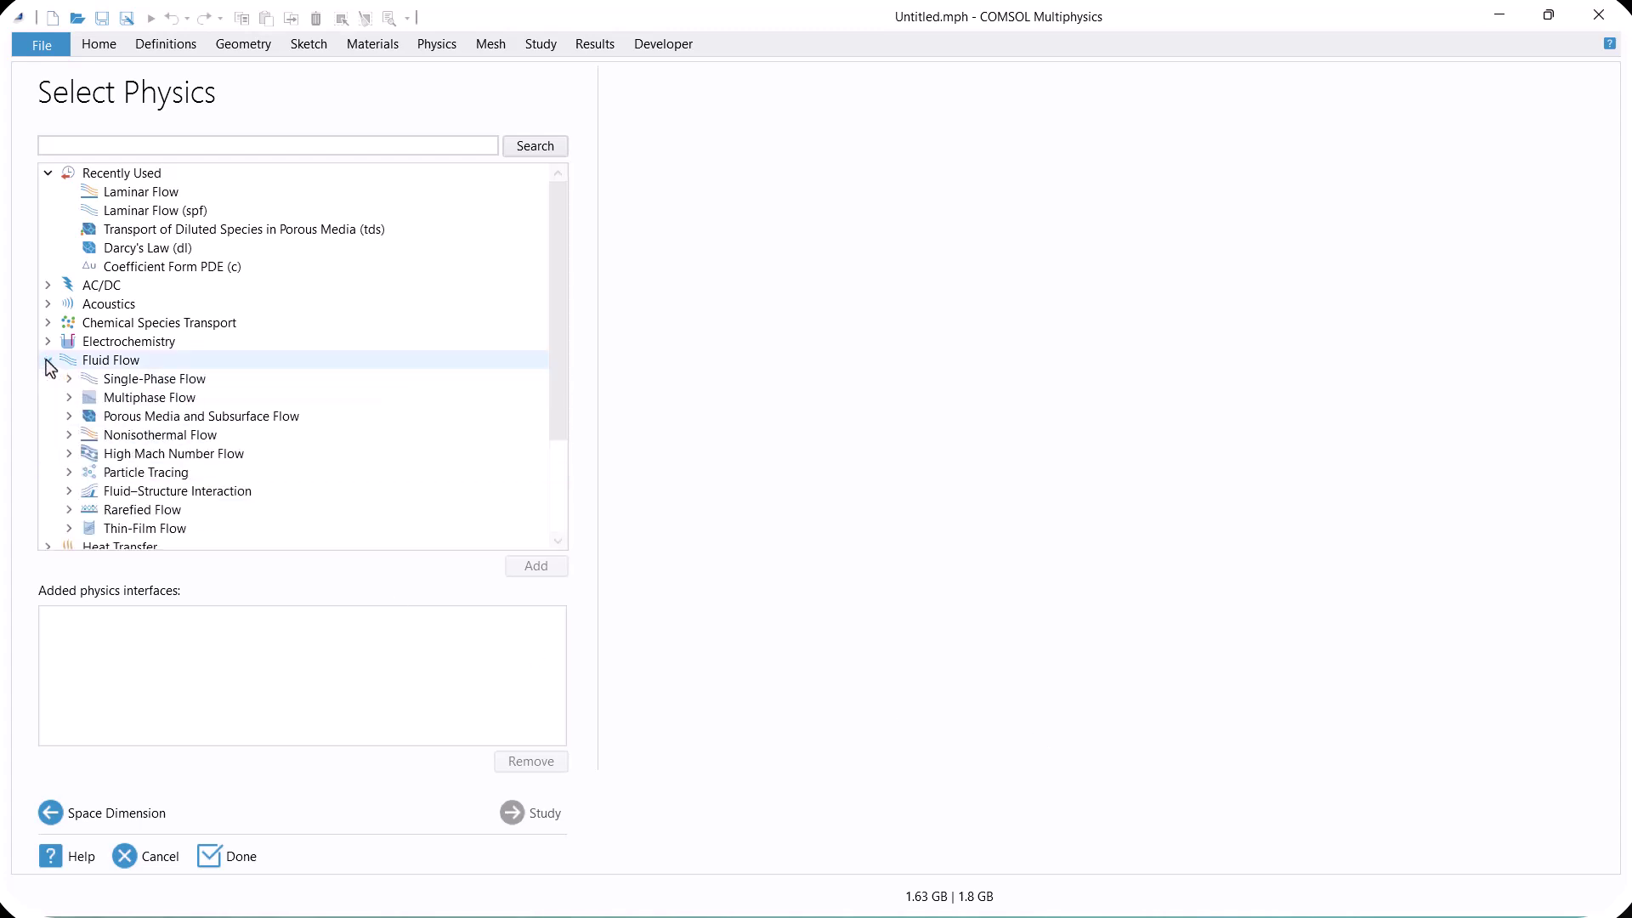
click(70, 435)
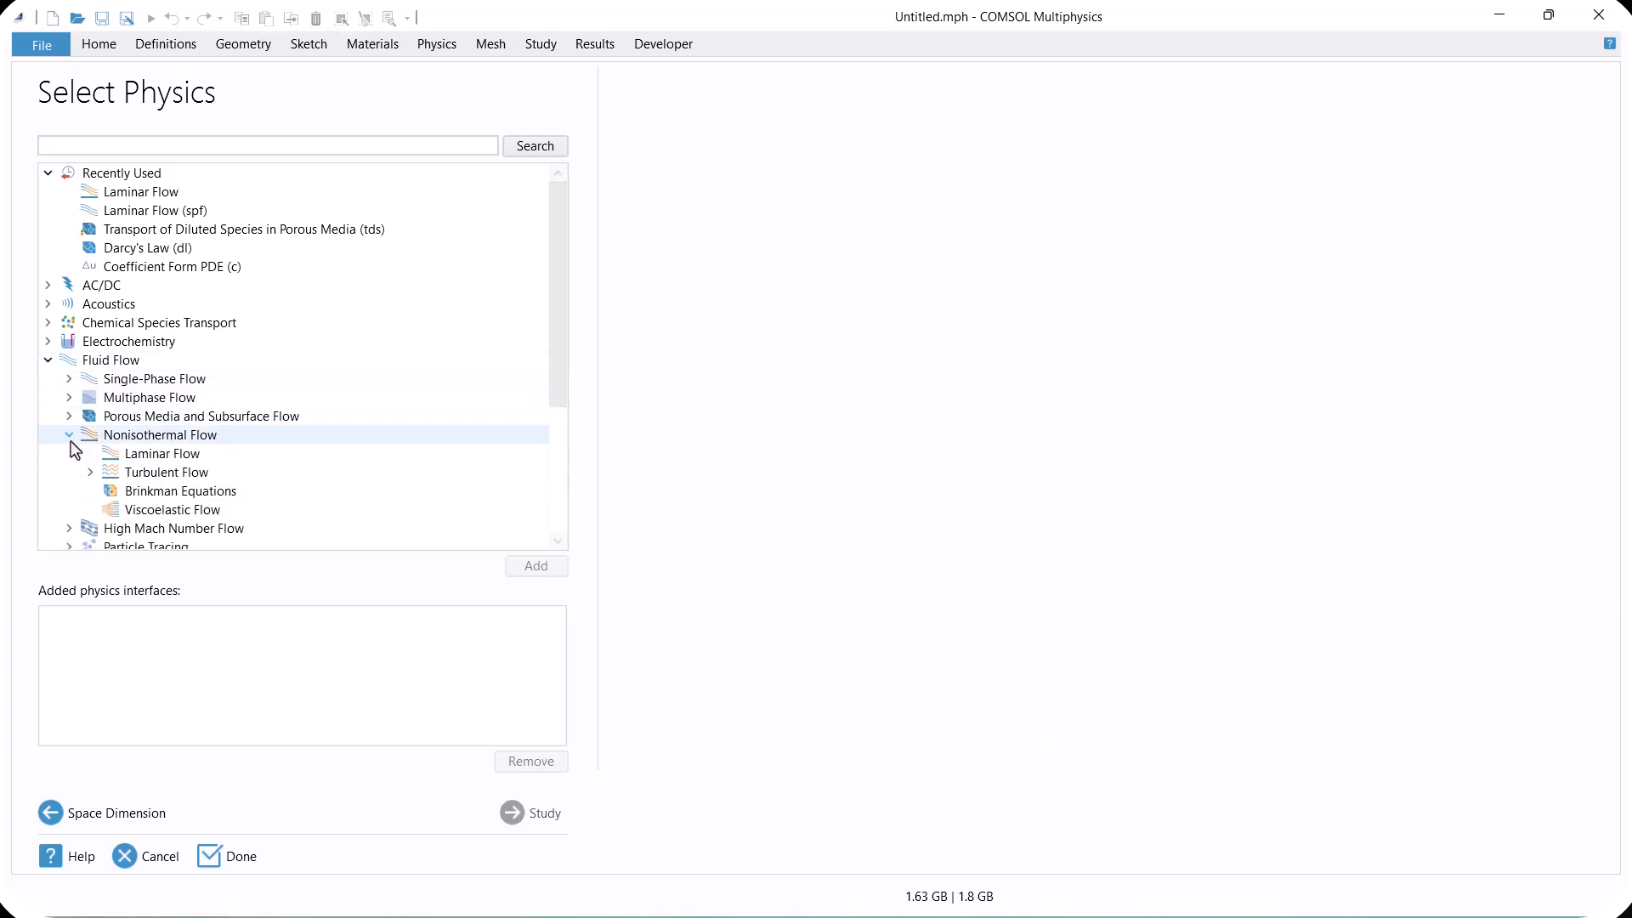
click(161, 455)
click(568, 568)
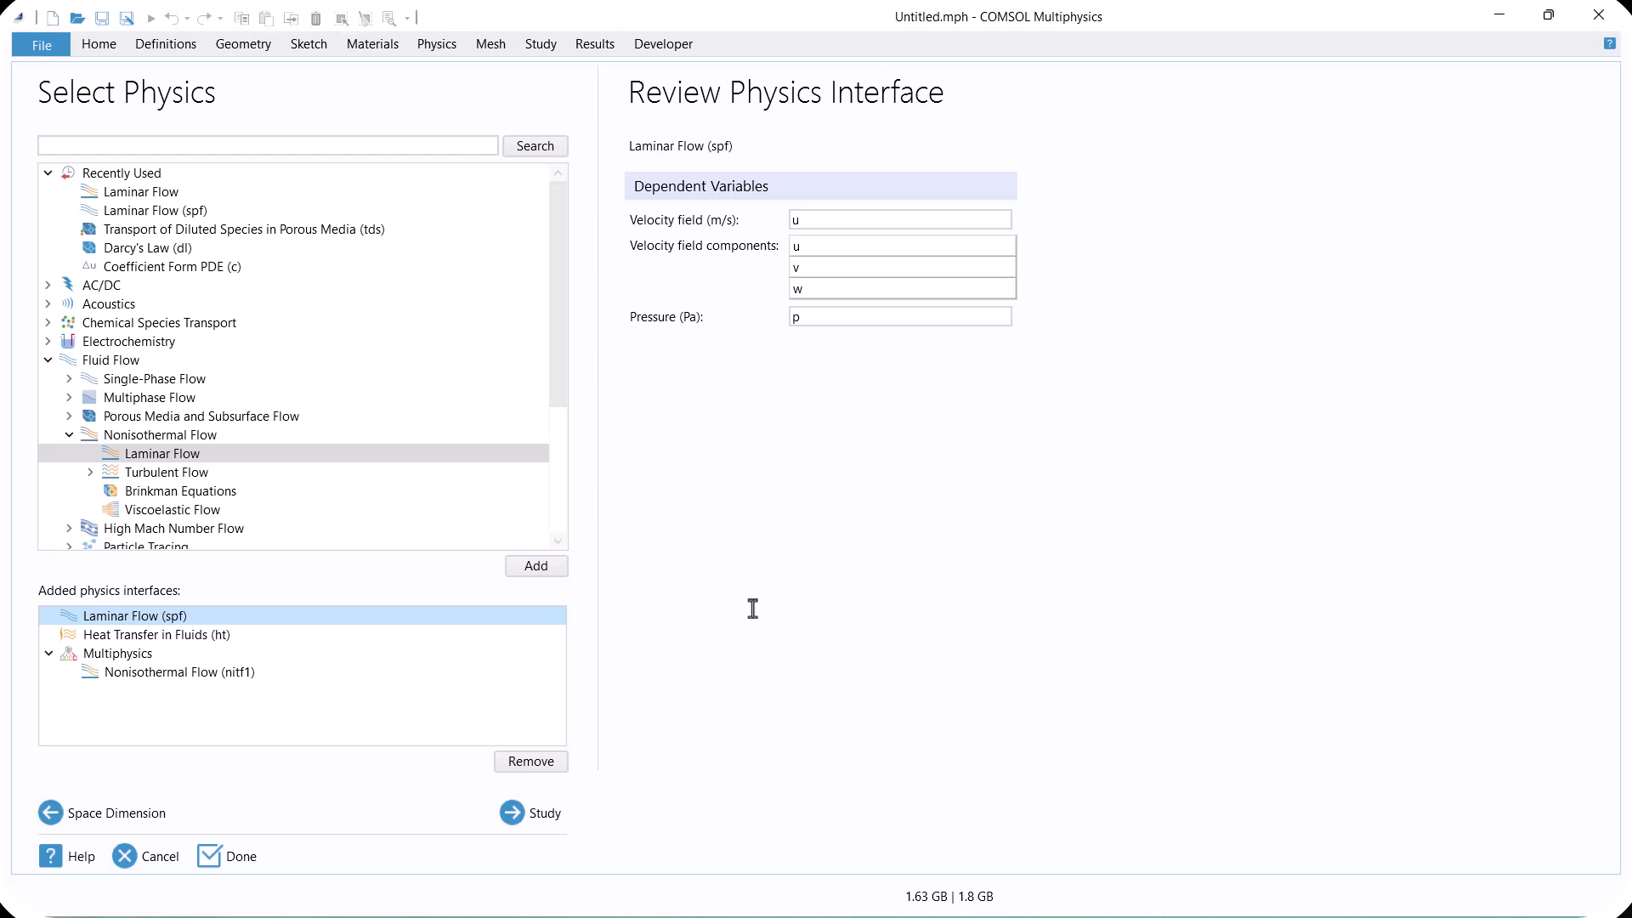
Select a general Stationary study for the model and finish the wizard
click(544, 816)
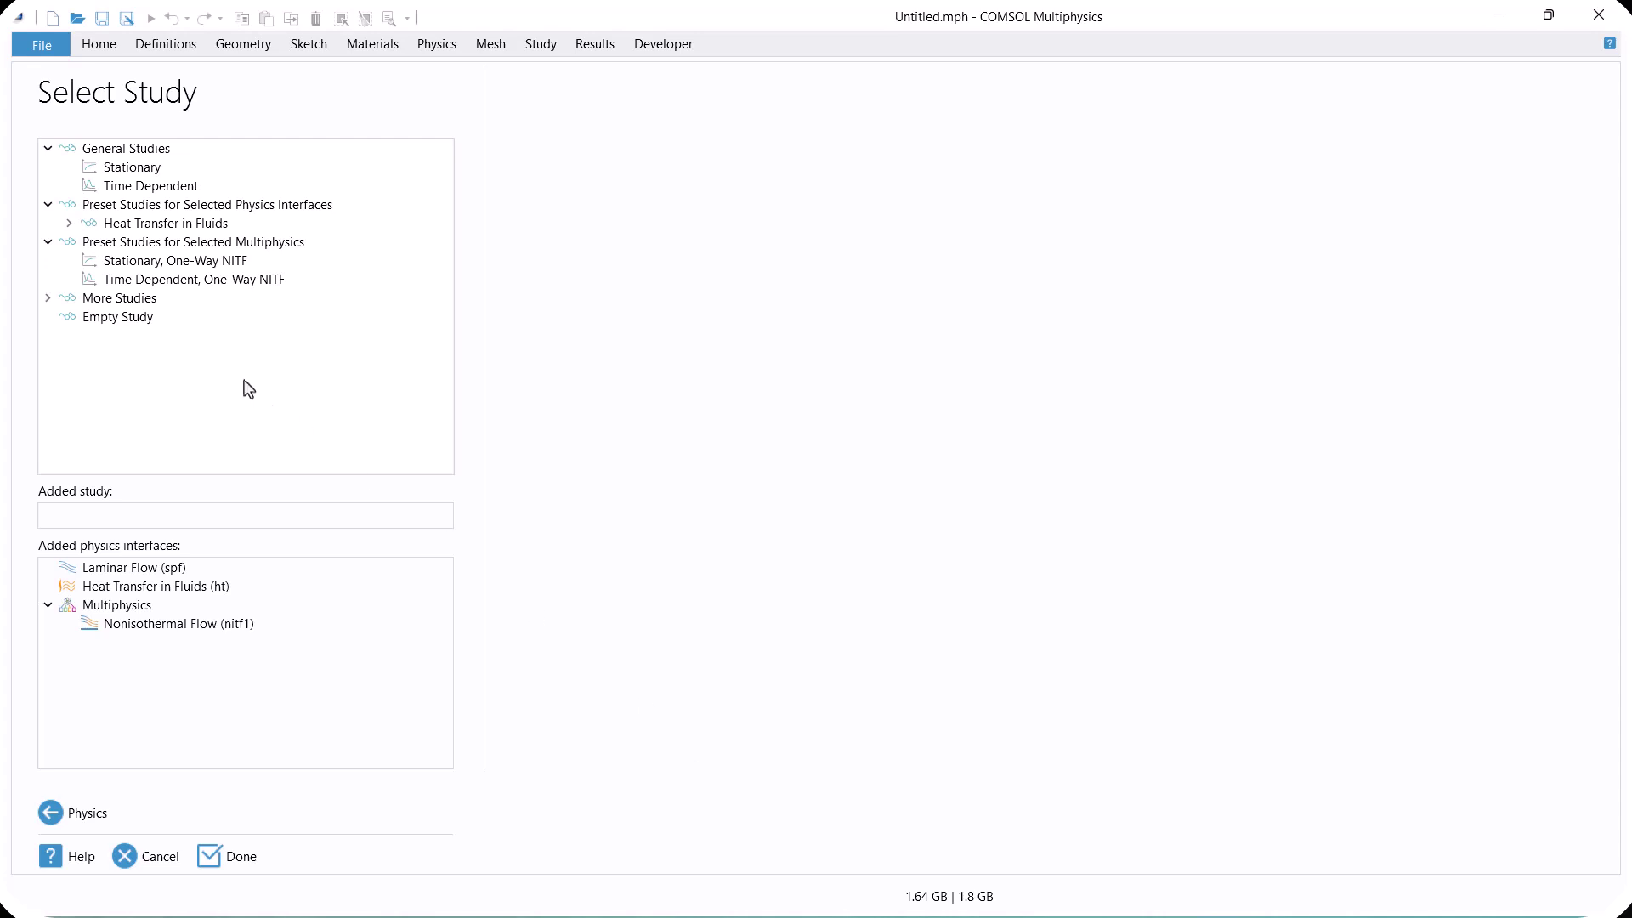
click(107, 168)
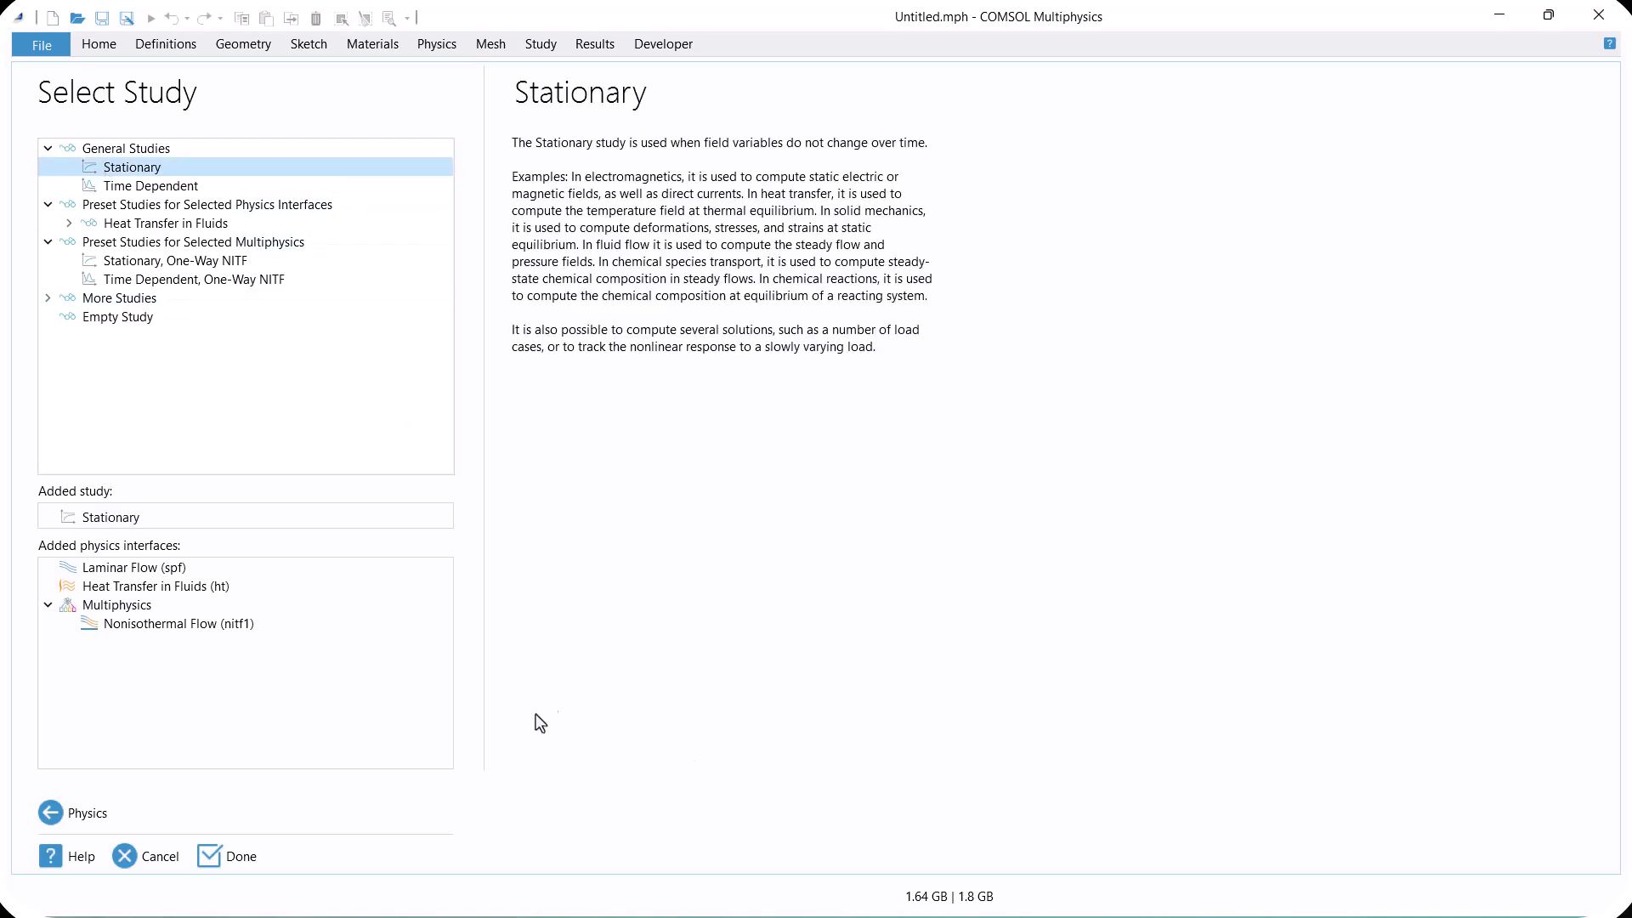
click(208, 856)
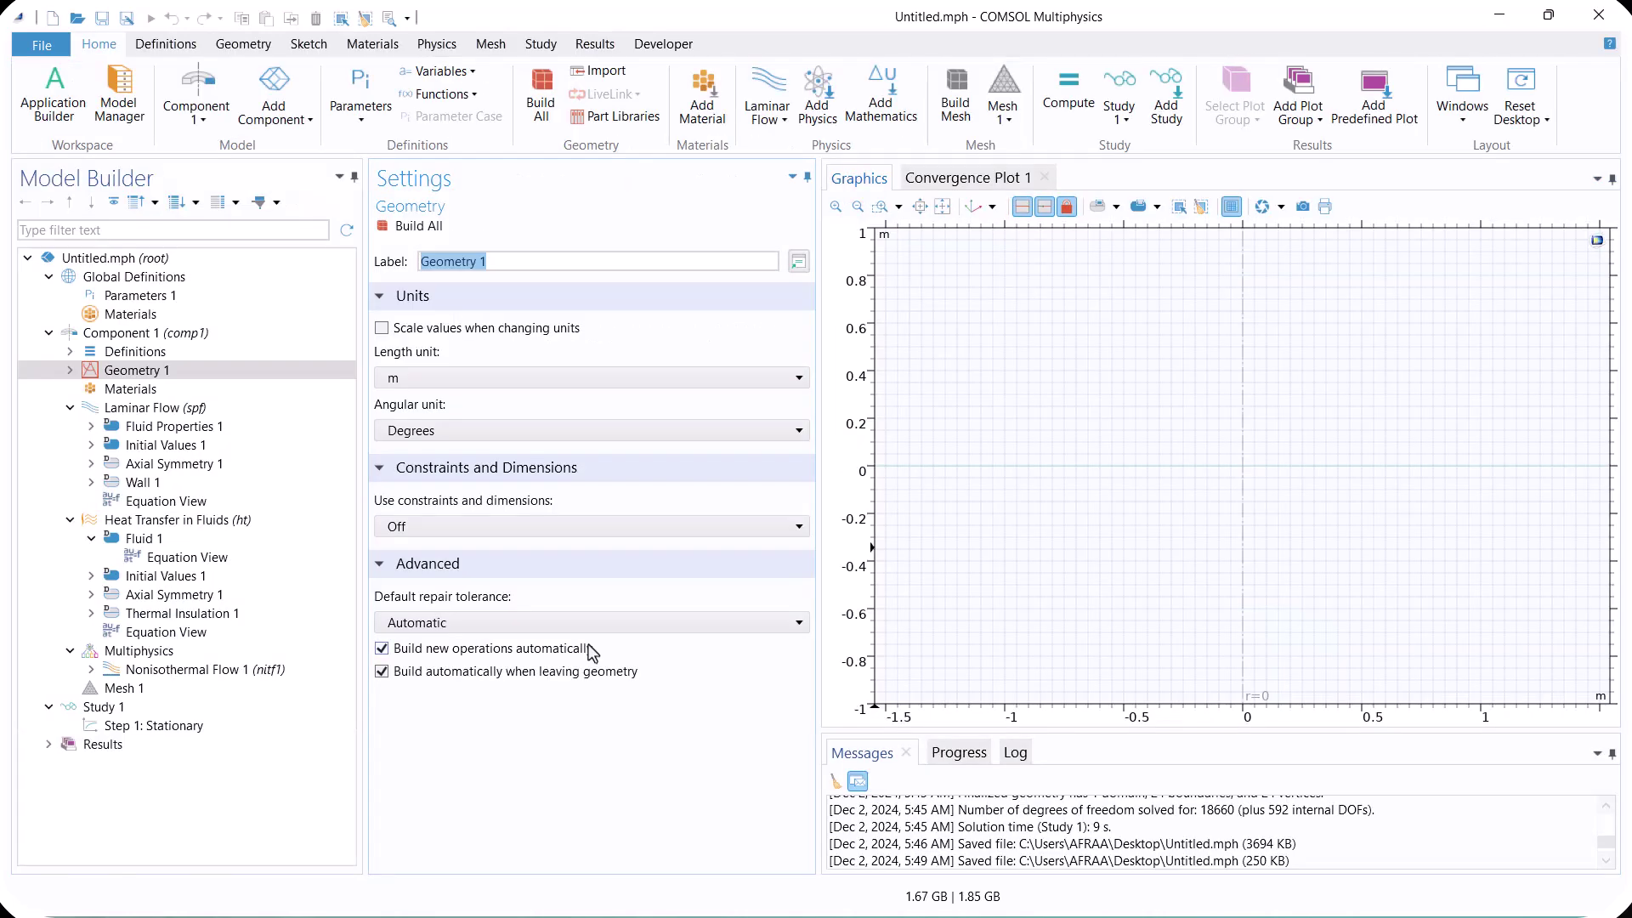
Set the geometry length unit to cm and build a rectangle 1 cm wide and 10 cm high
click(519, 378)
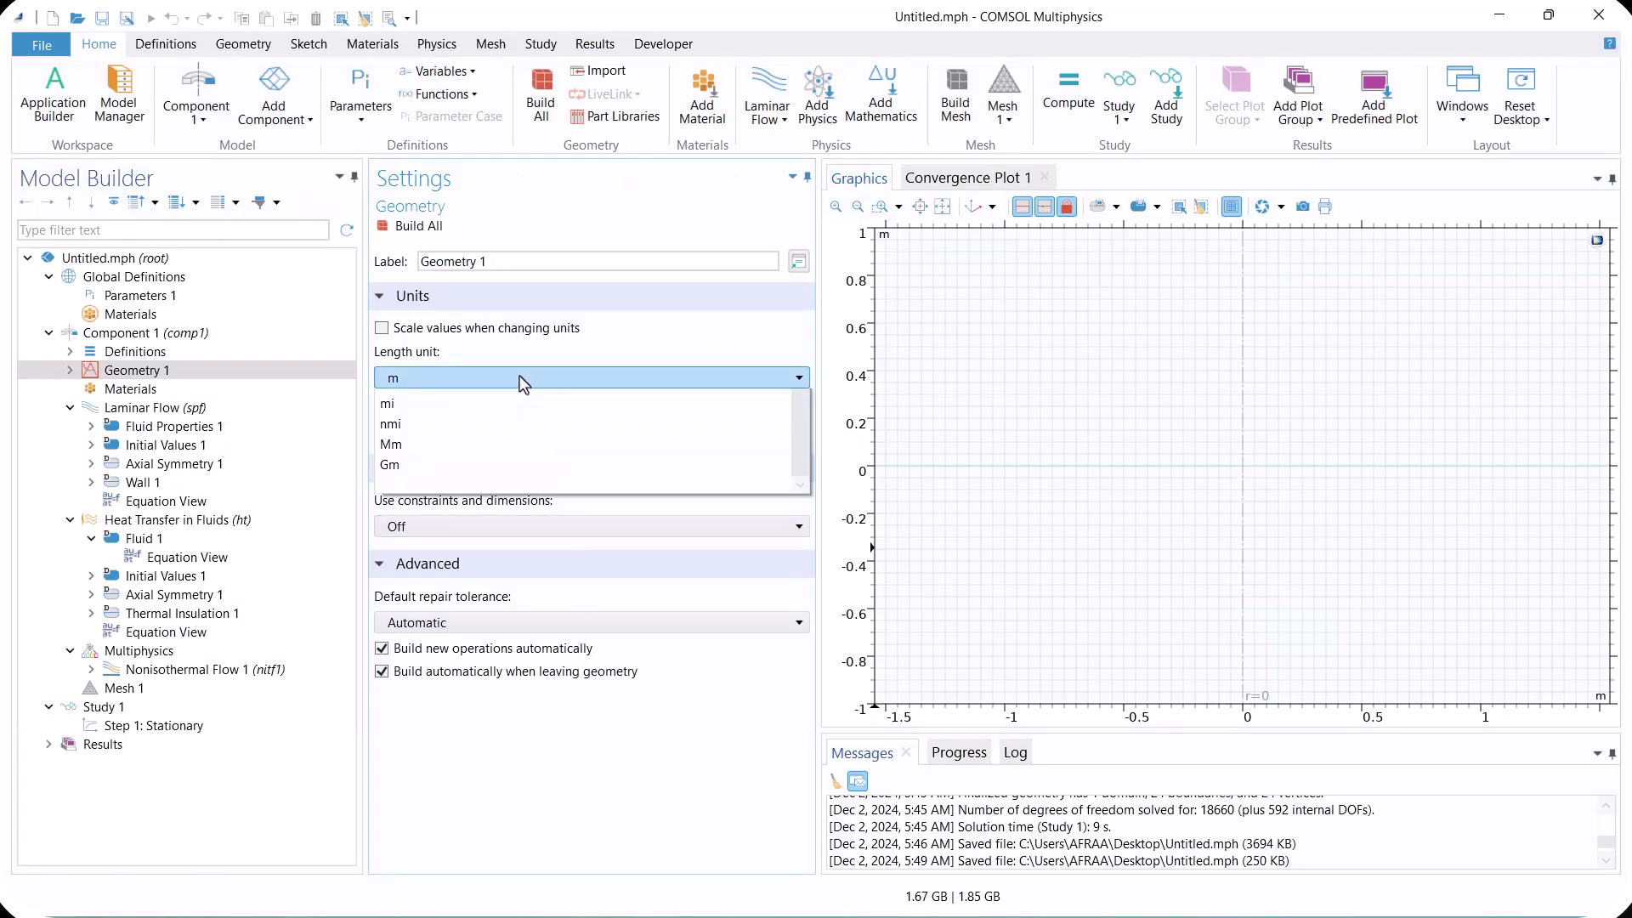
click(488, 461)
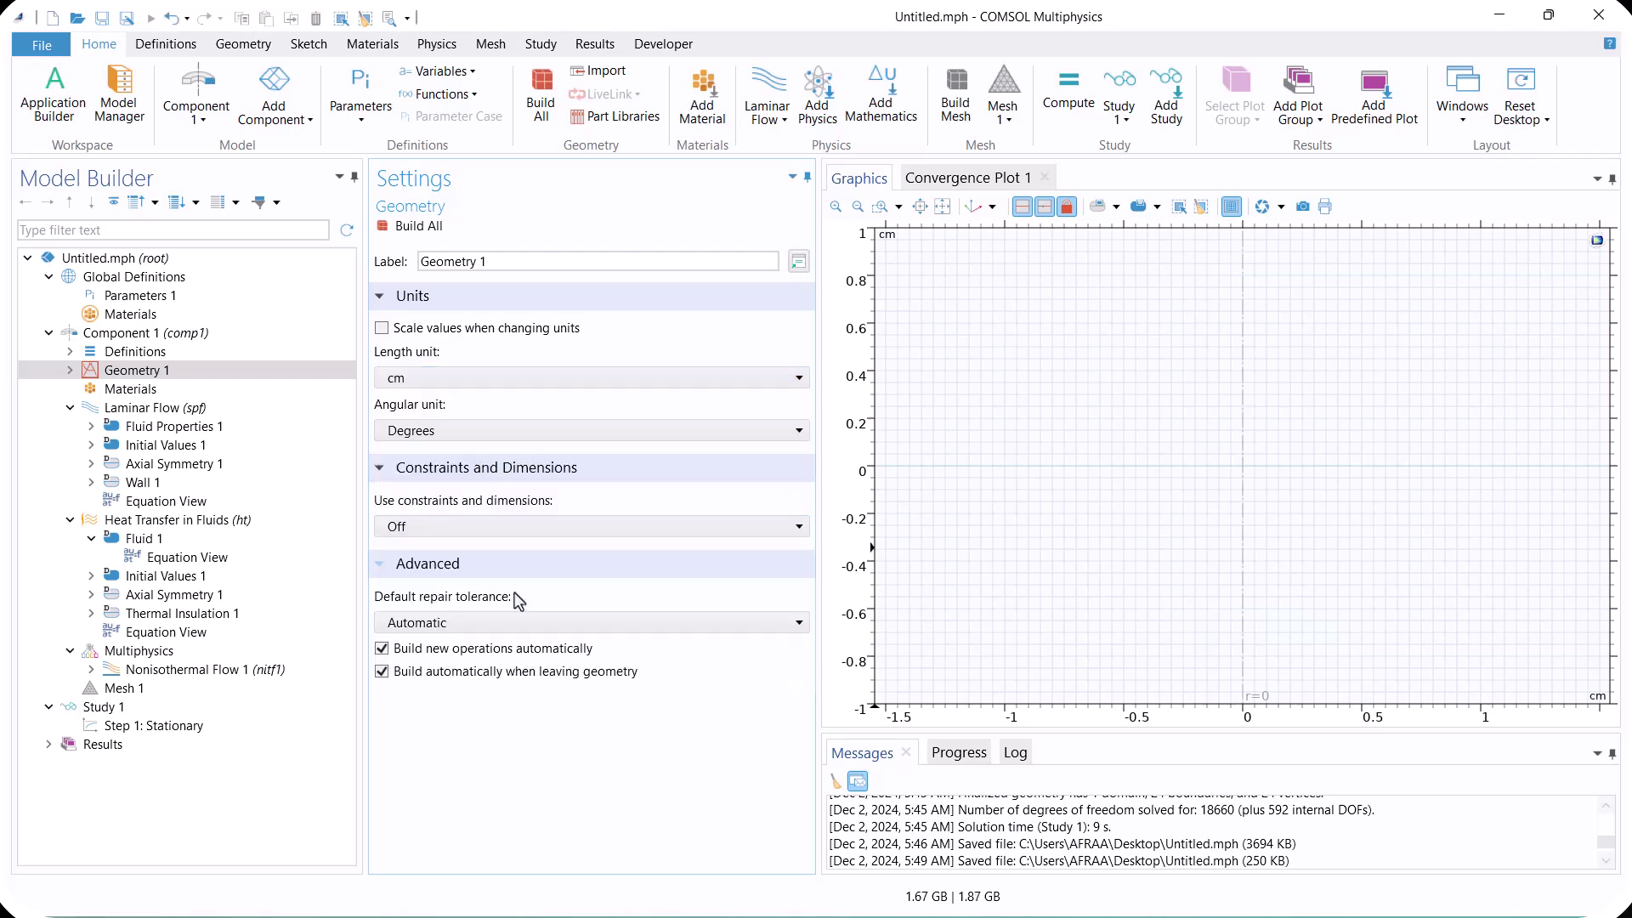
click(69, 370)
right_click(146, 377)
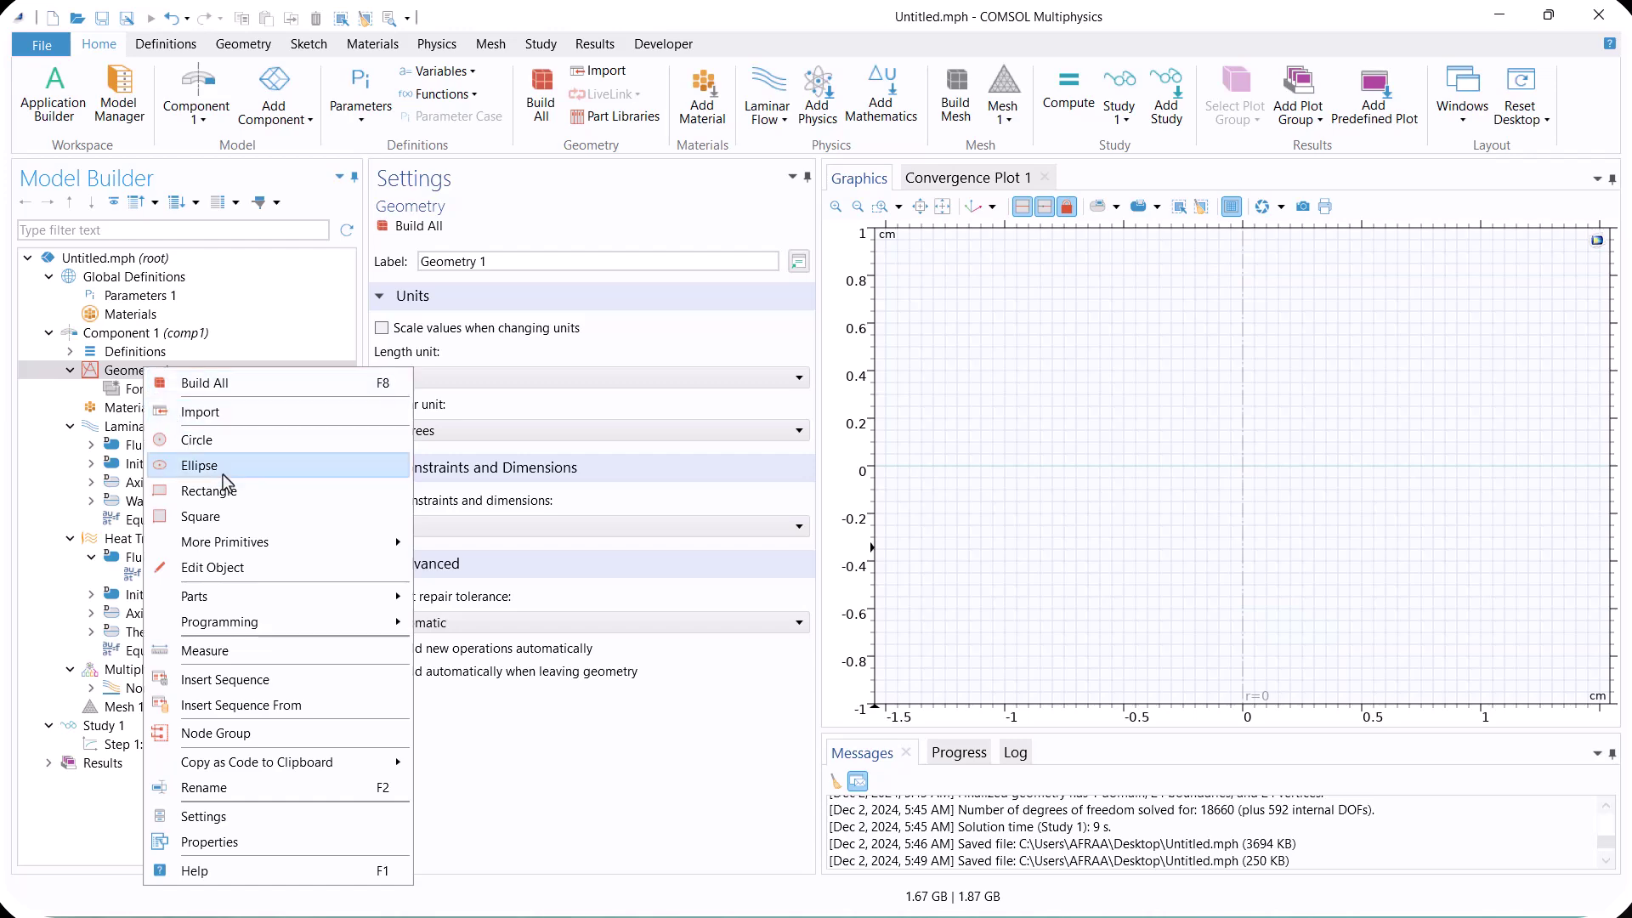
click(280, 490)
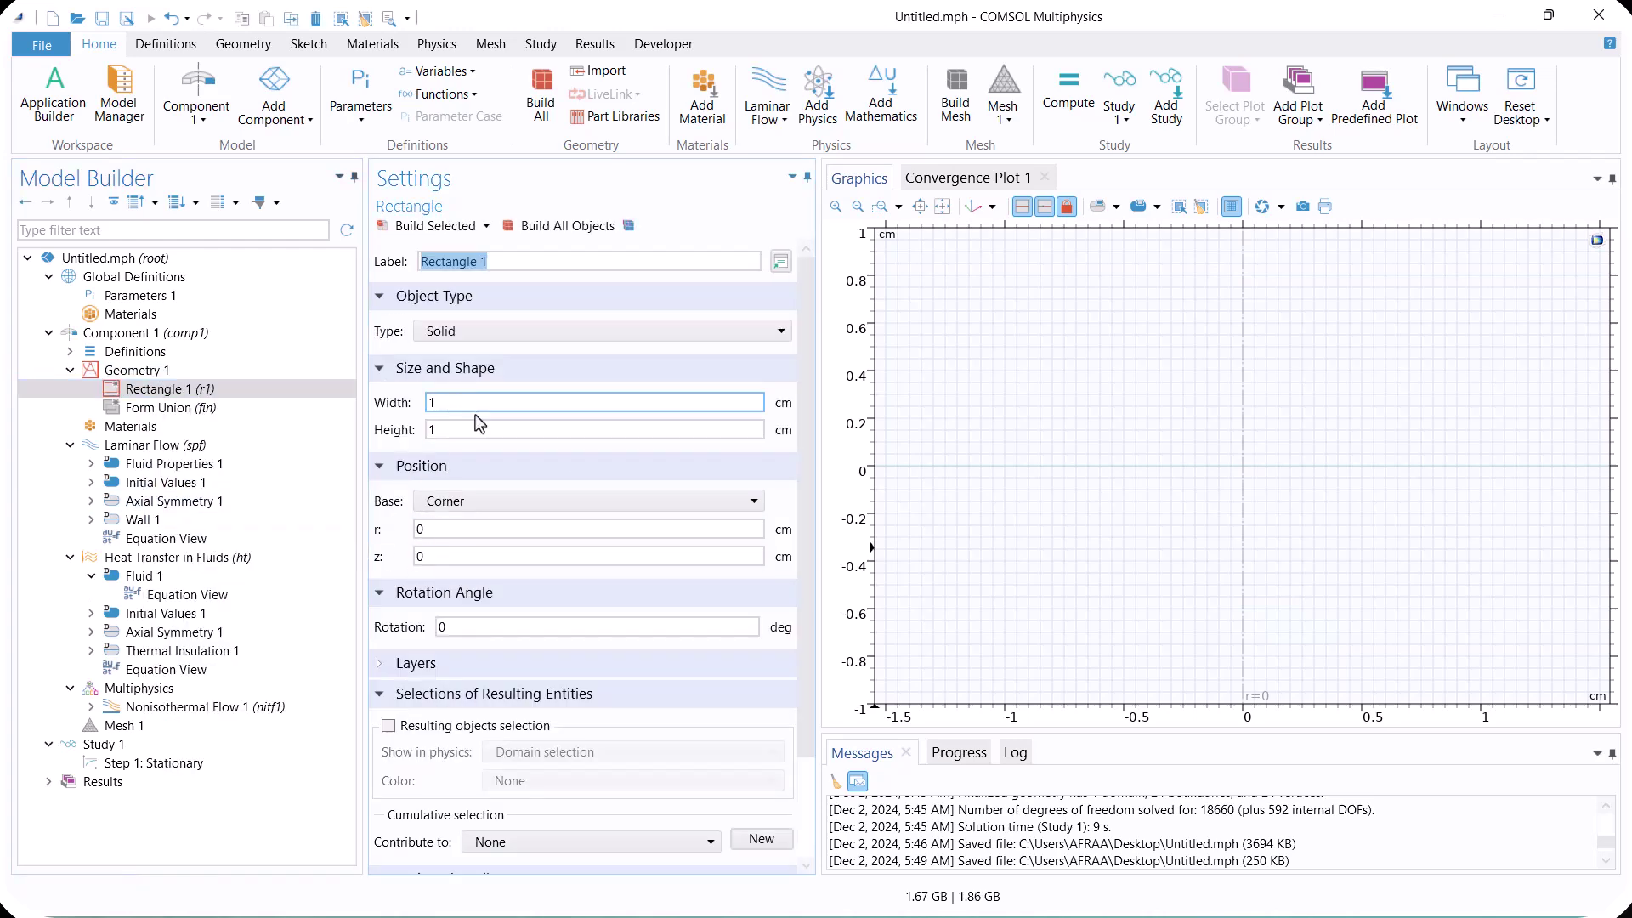
drag(459, 430, 434, 441)
text(10)
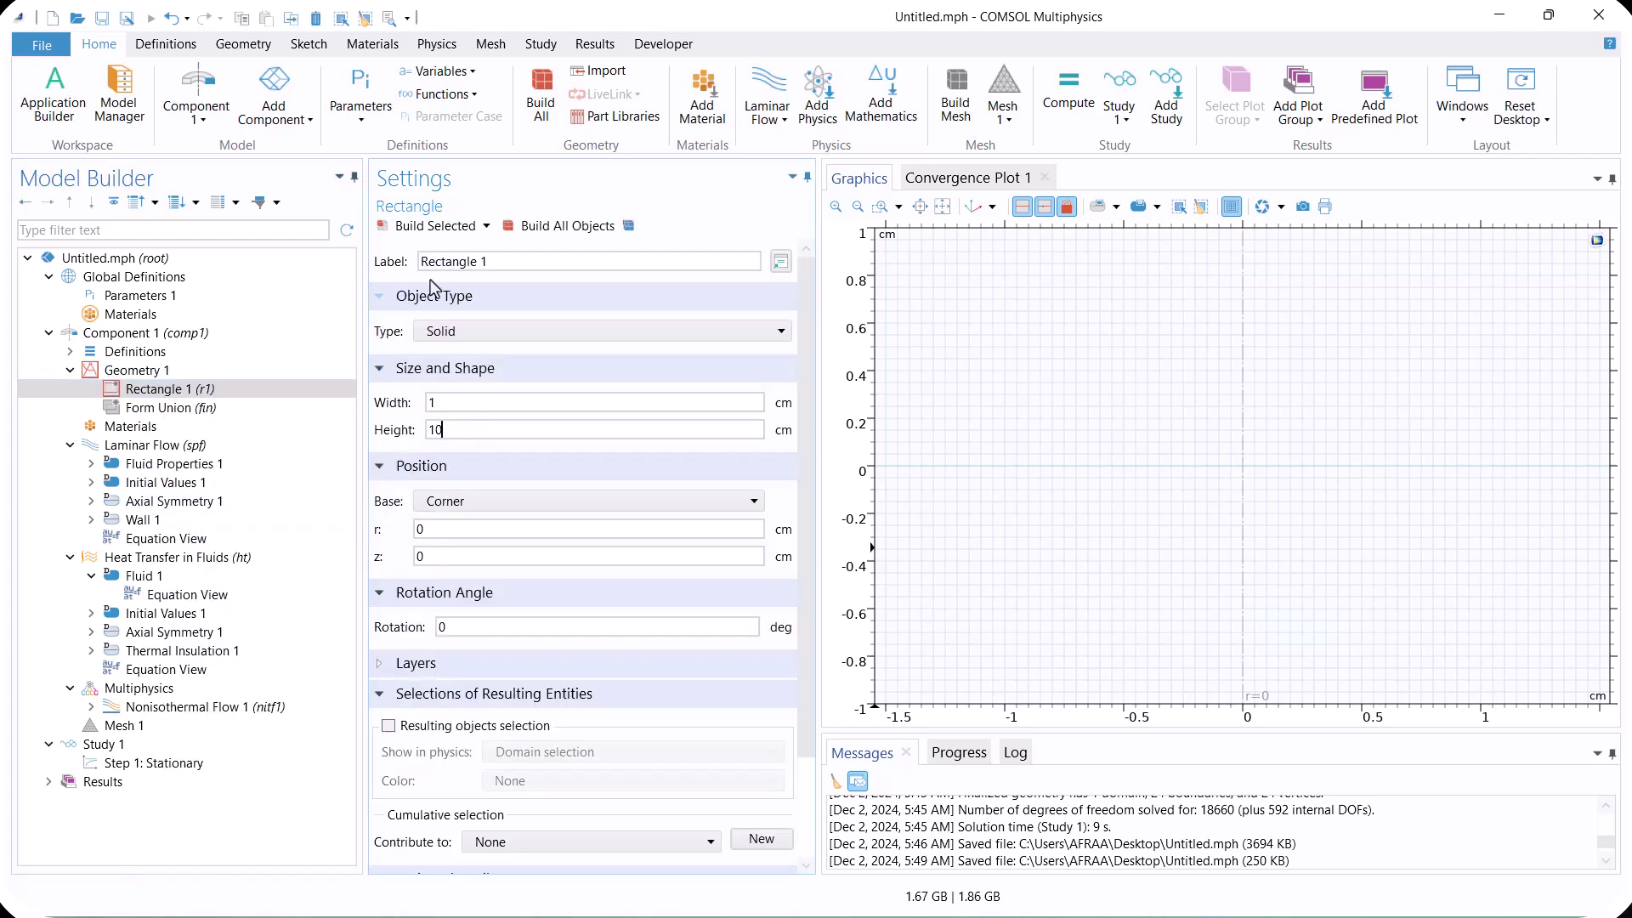
click(422, 228)
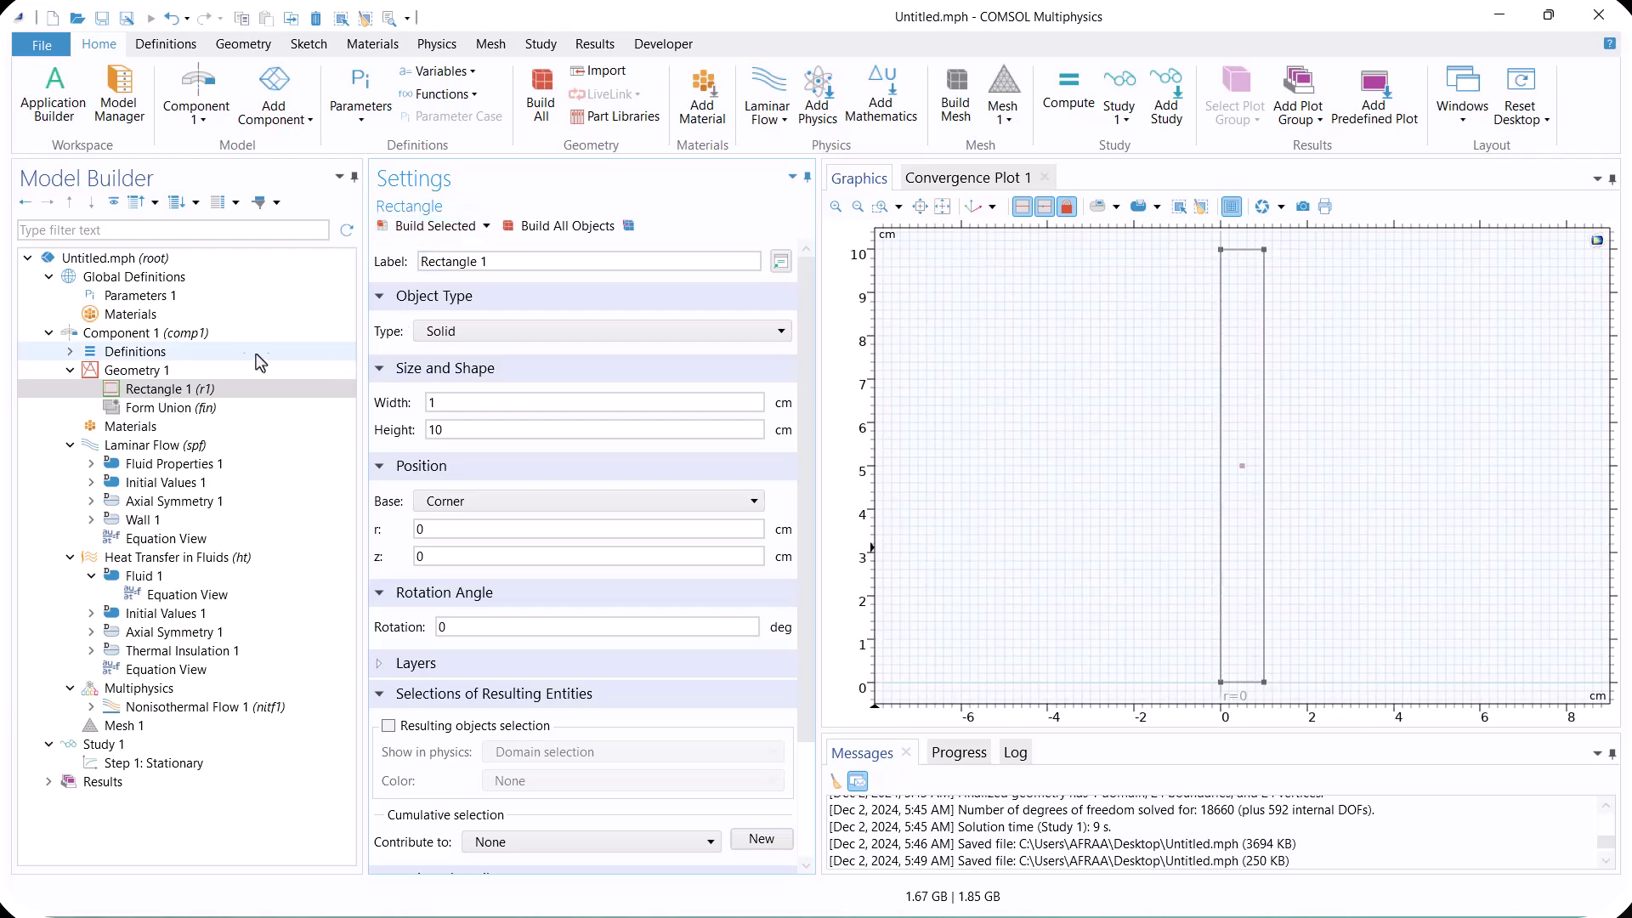
Add a second rectangle to the geometry, 0.5 cm wide and 0.2 cm high, and build it
click(136, 371)
right_click(151, 376)
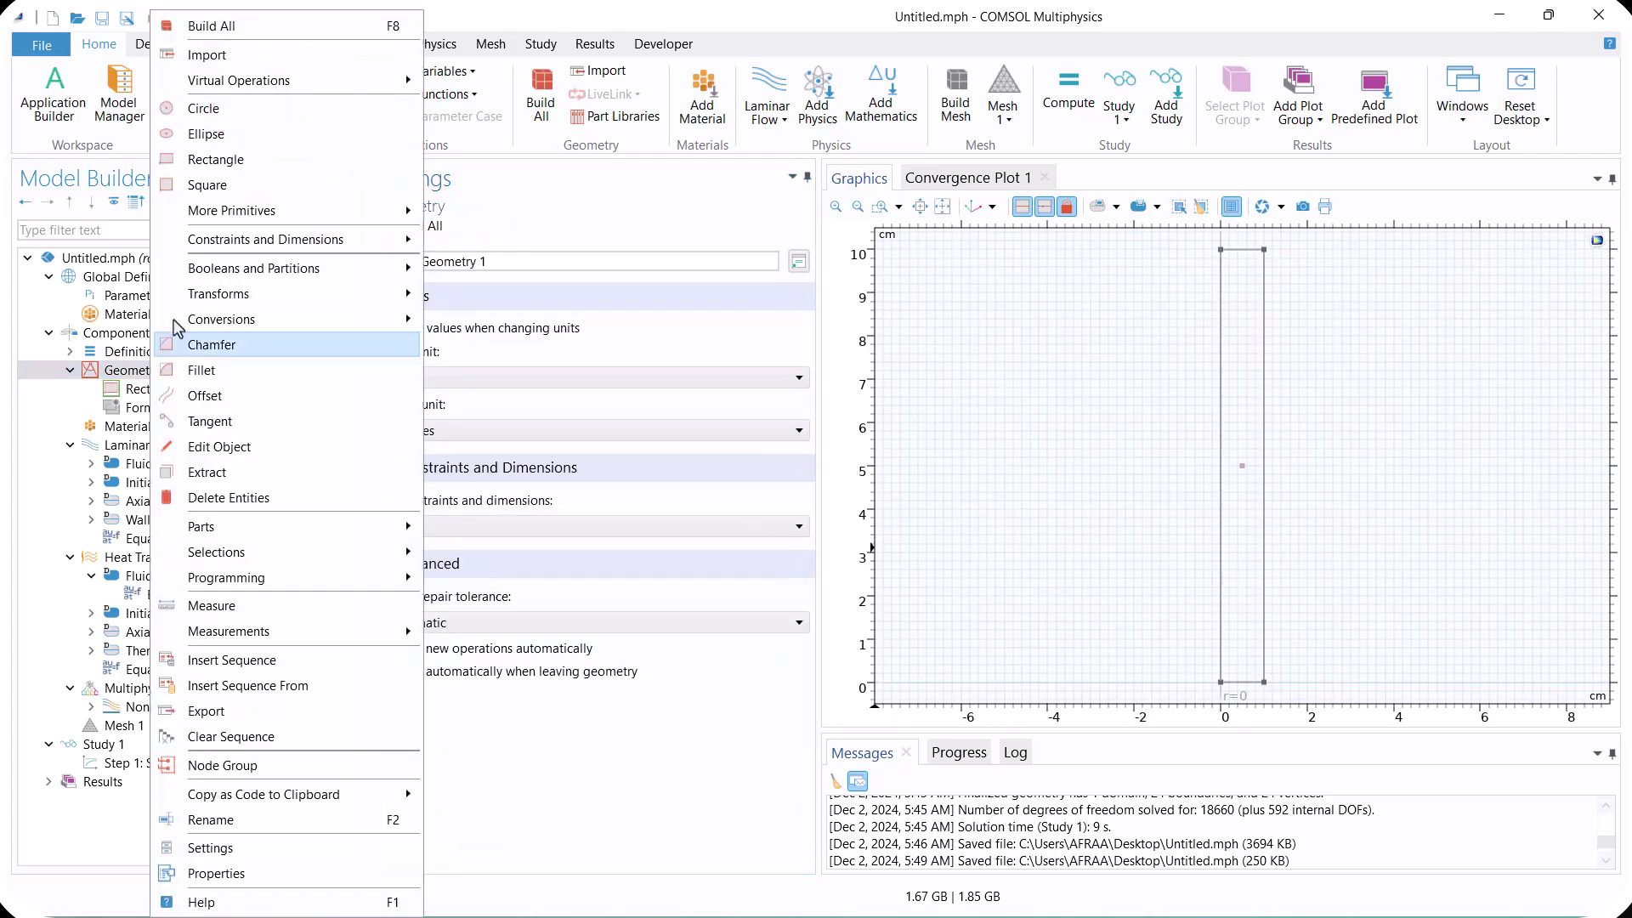
click(242, 161)
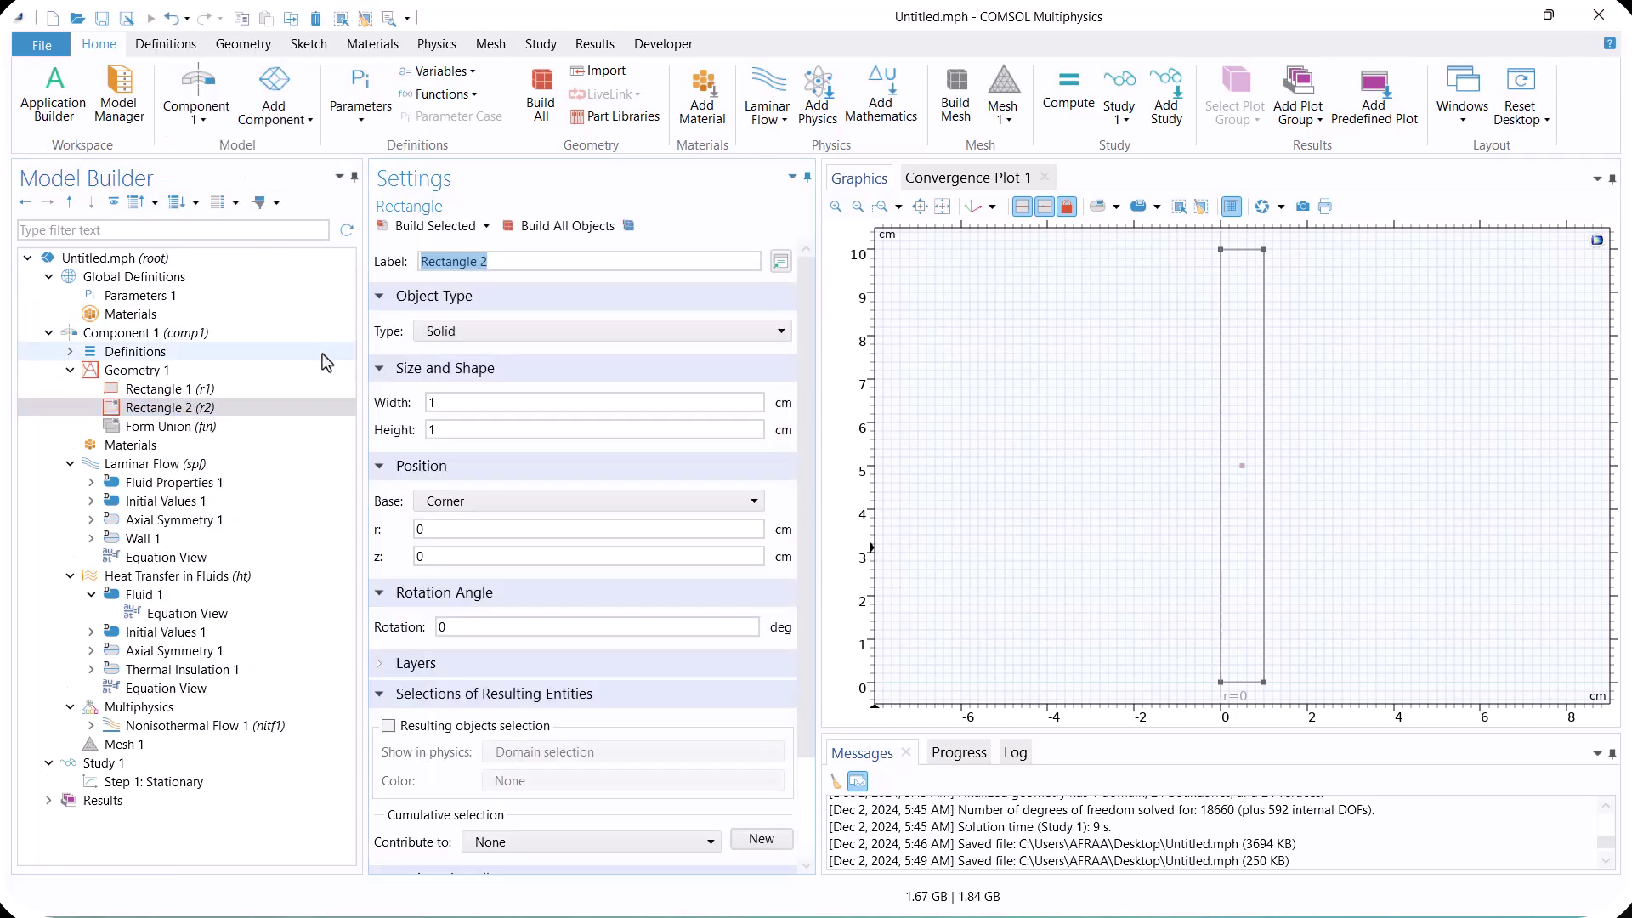
double_click(482, 399)
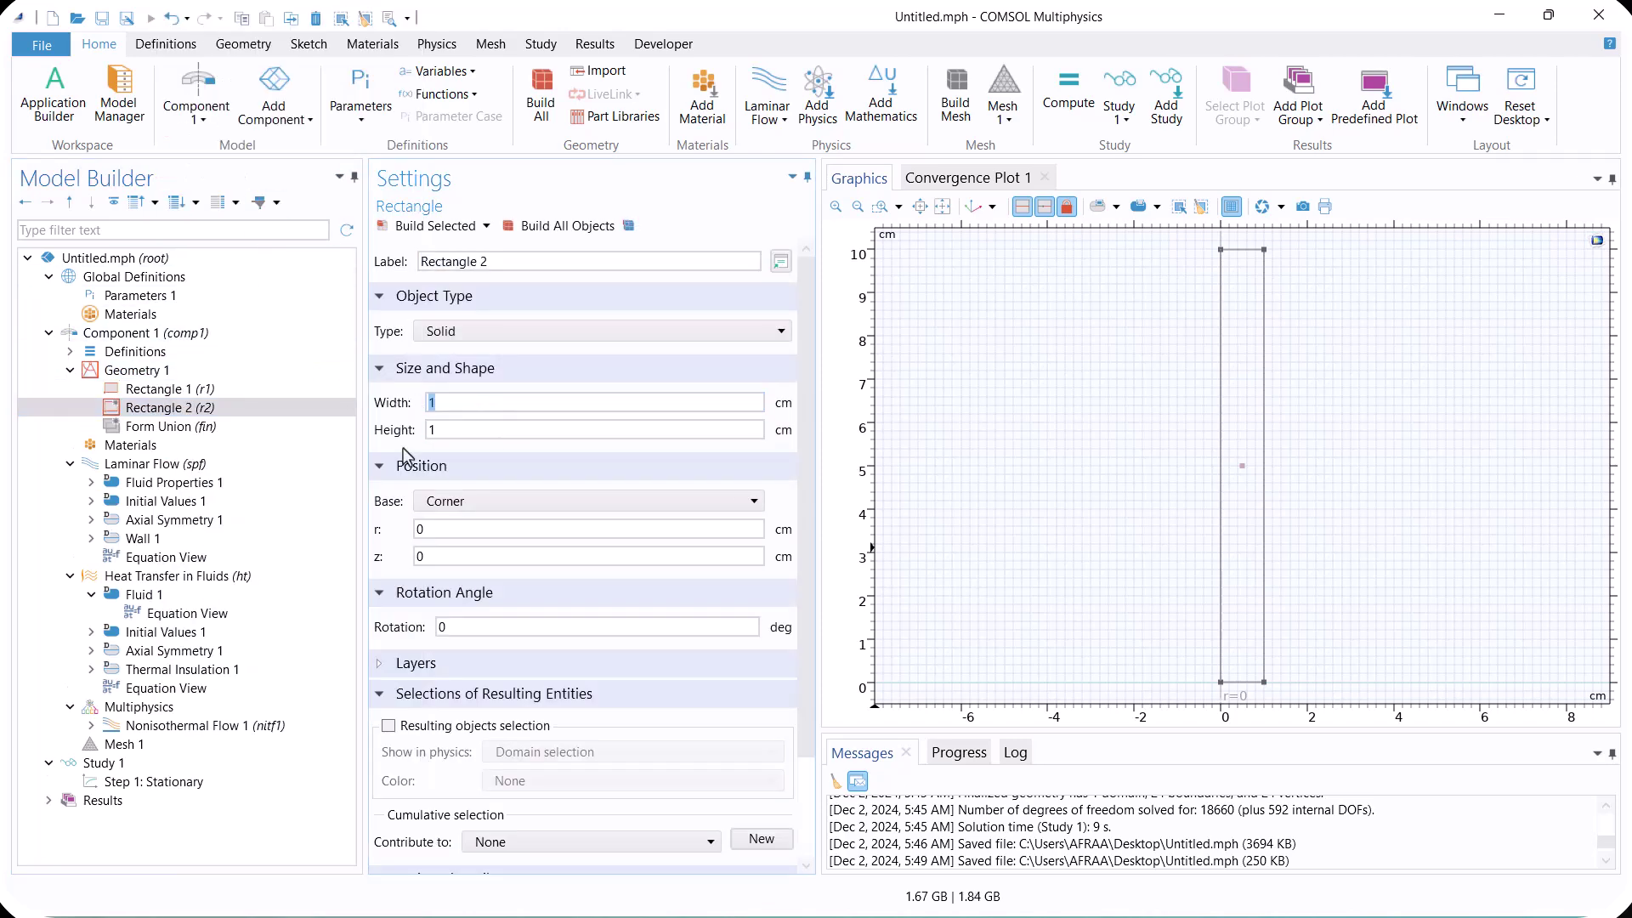
text(0.5)
click(452, 430)
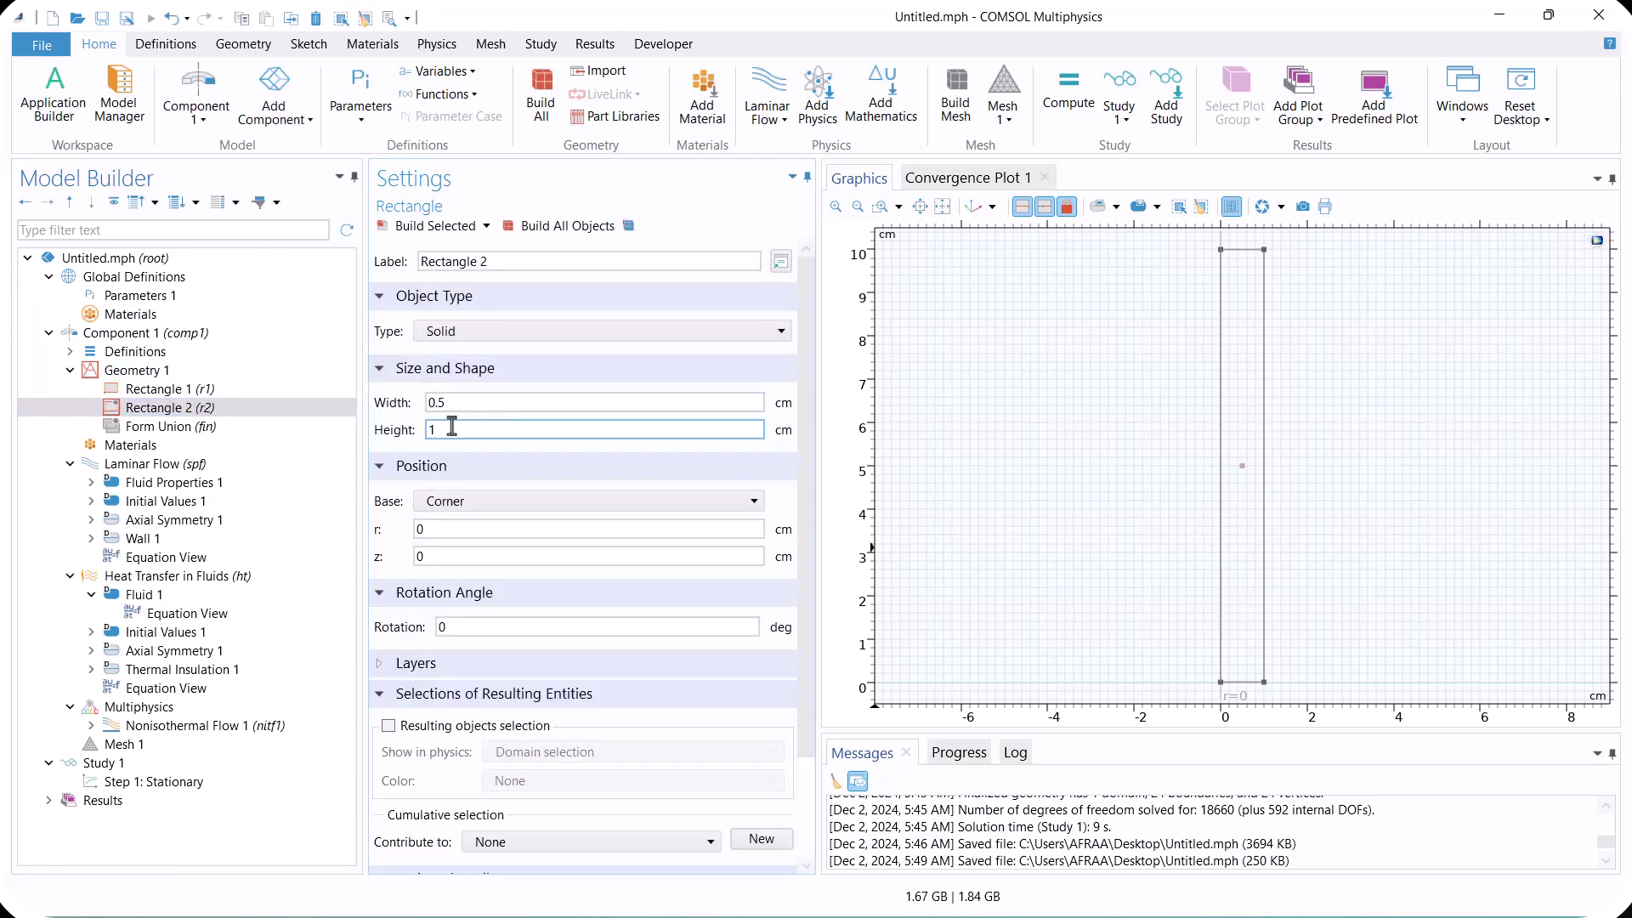
drag(464, 428, 420, 436)
text(0.2)
click(417, 228)
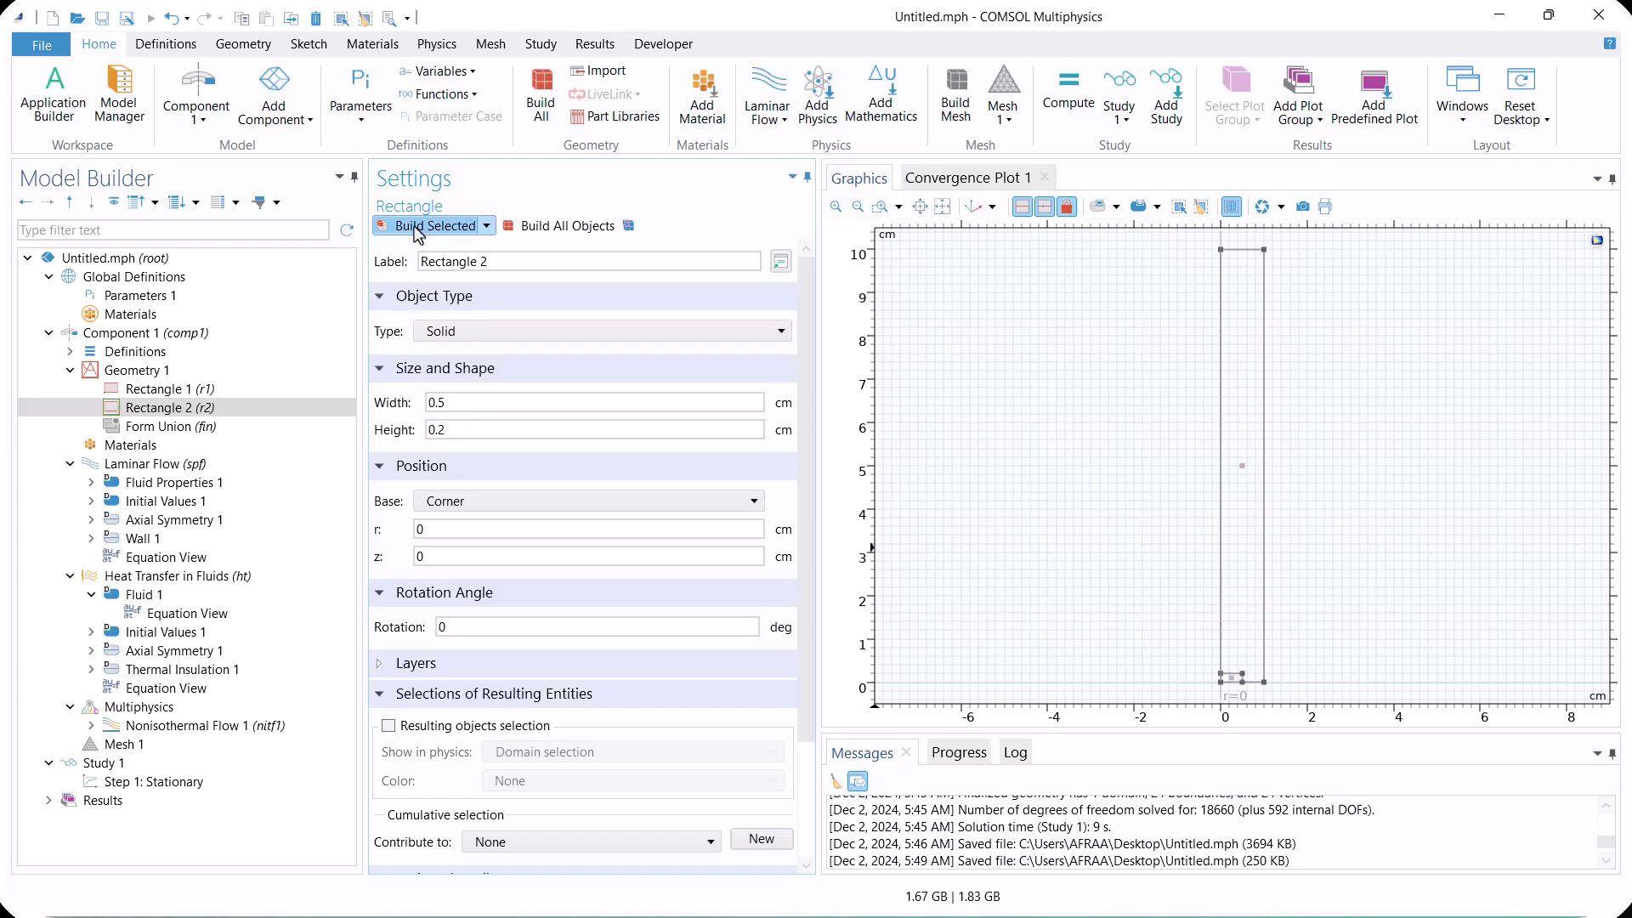
Position the small rectangle's corner at r = 0.5 cm and z = 2 cm, and rebuild it
drag(445, 533, 389, 540)
text(.5)
click(416, 226)
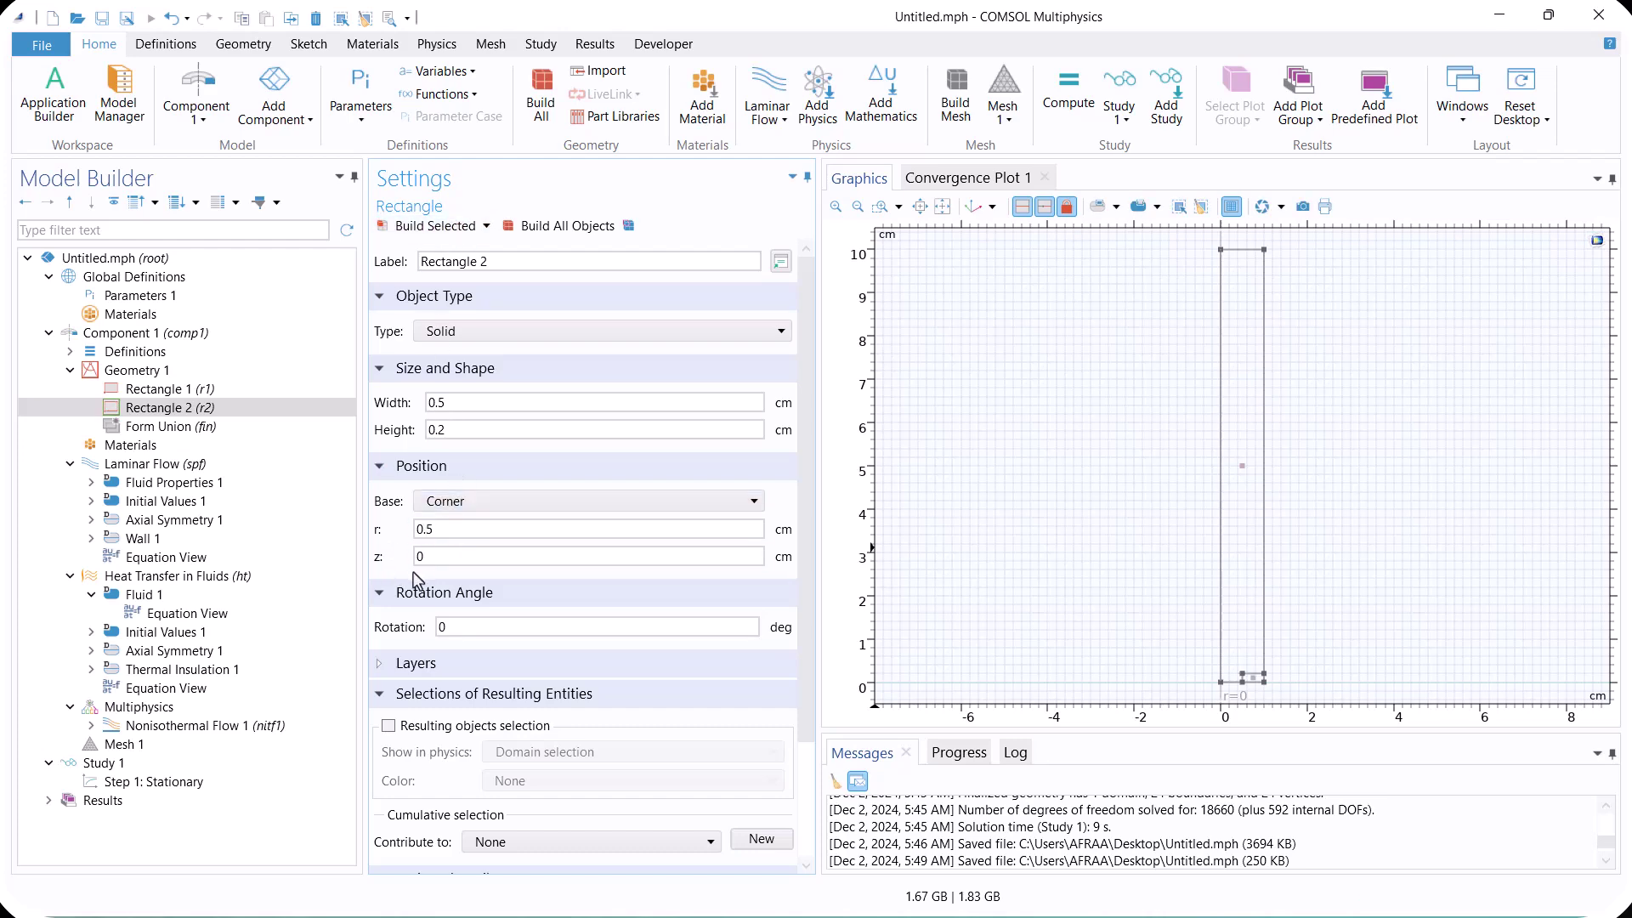
drag(446, 556, 398, 566)
text(2)
click(386, 231)
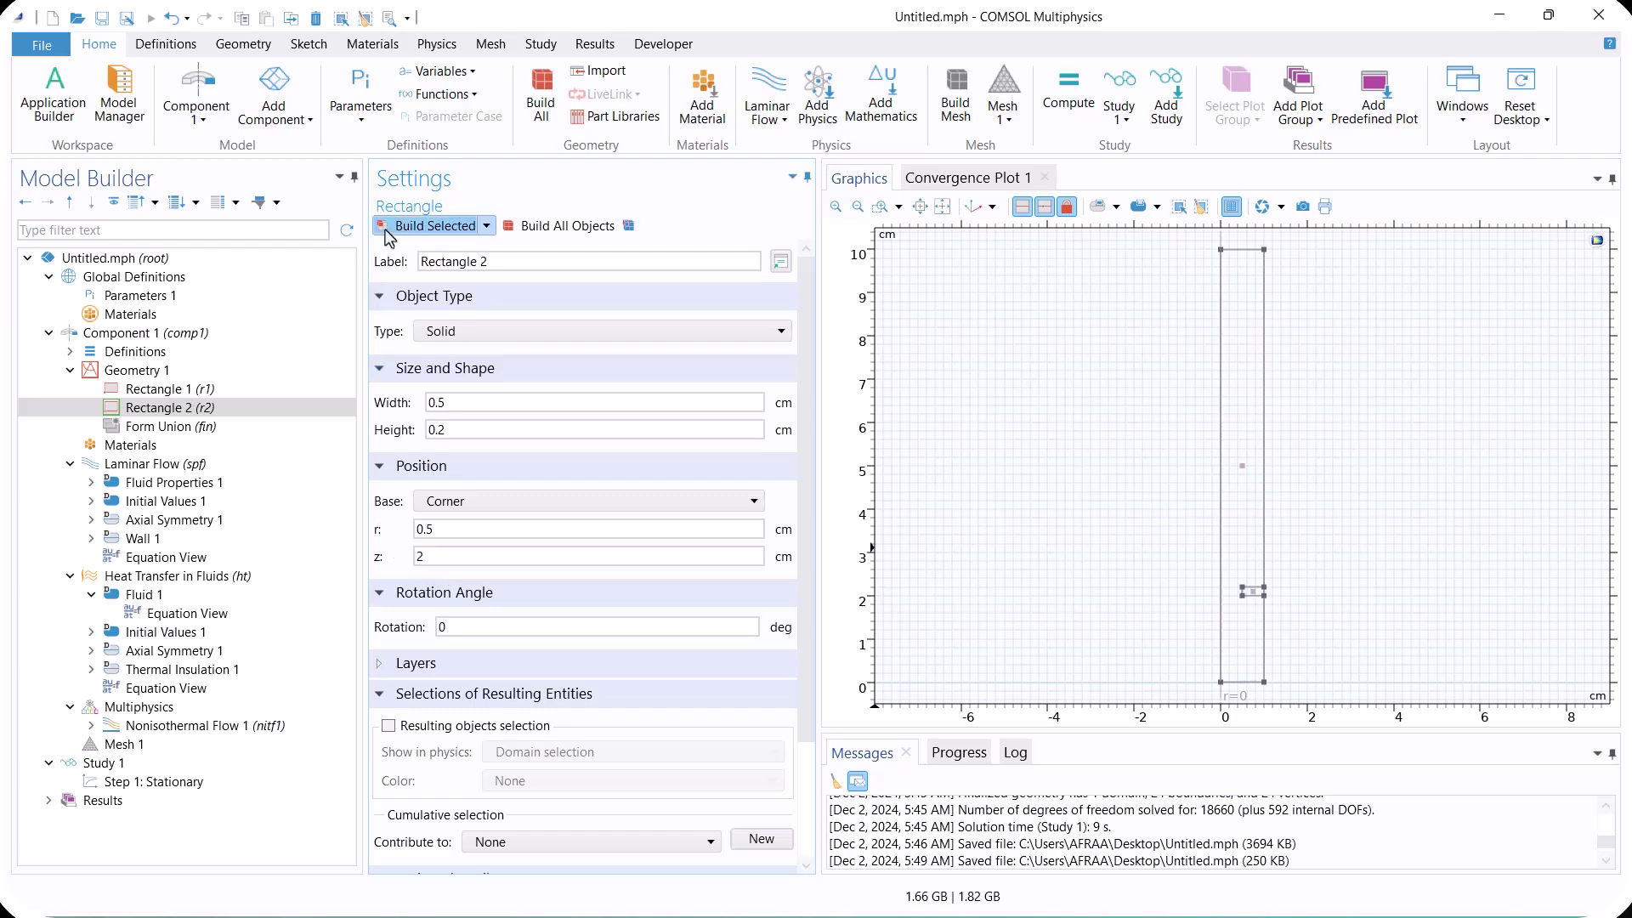
Add a rectangular array to the geometry with a z size of 5 and a z displacement of 1 cm
click(128, 369)
right_click(129, 371)
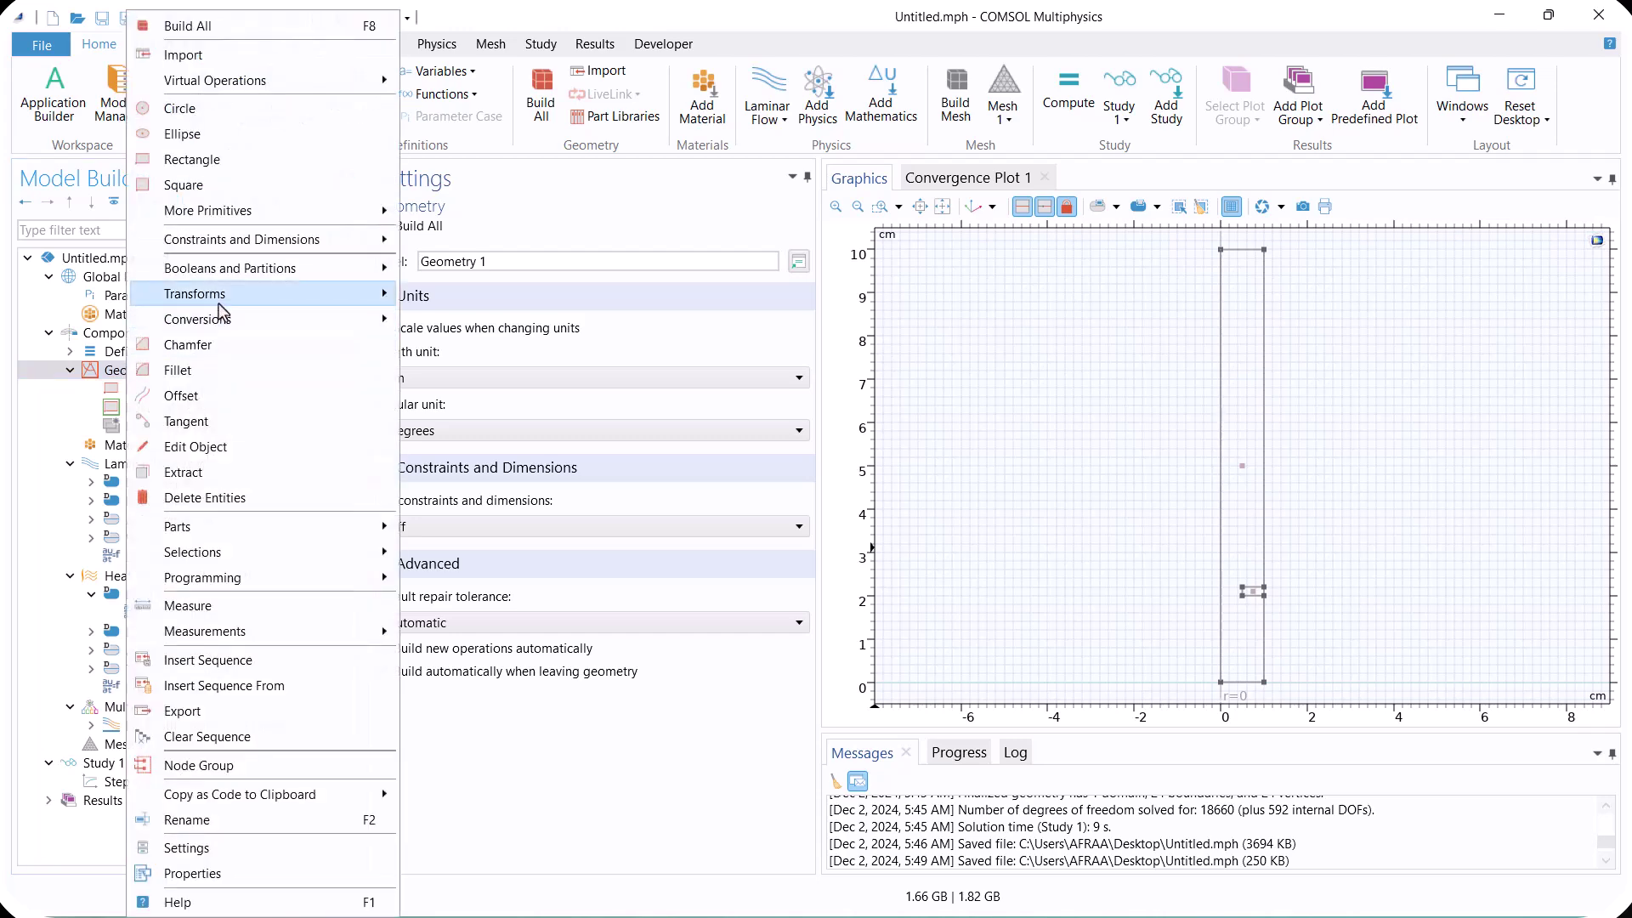
mouse_move(307, 294)
click(456, 302)
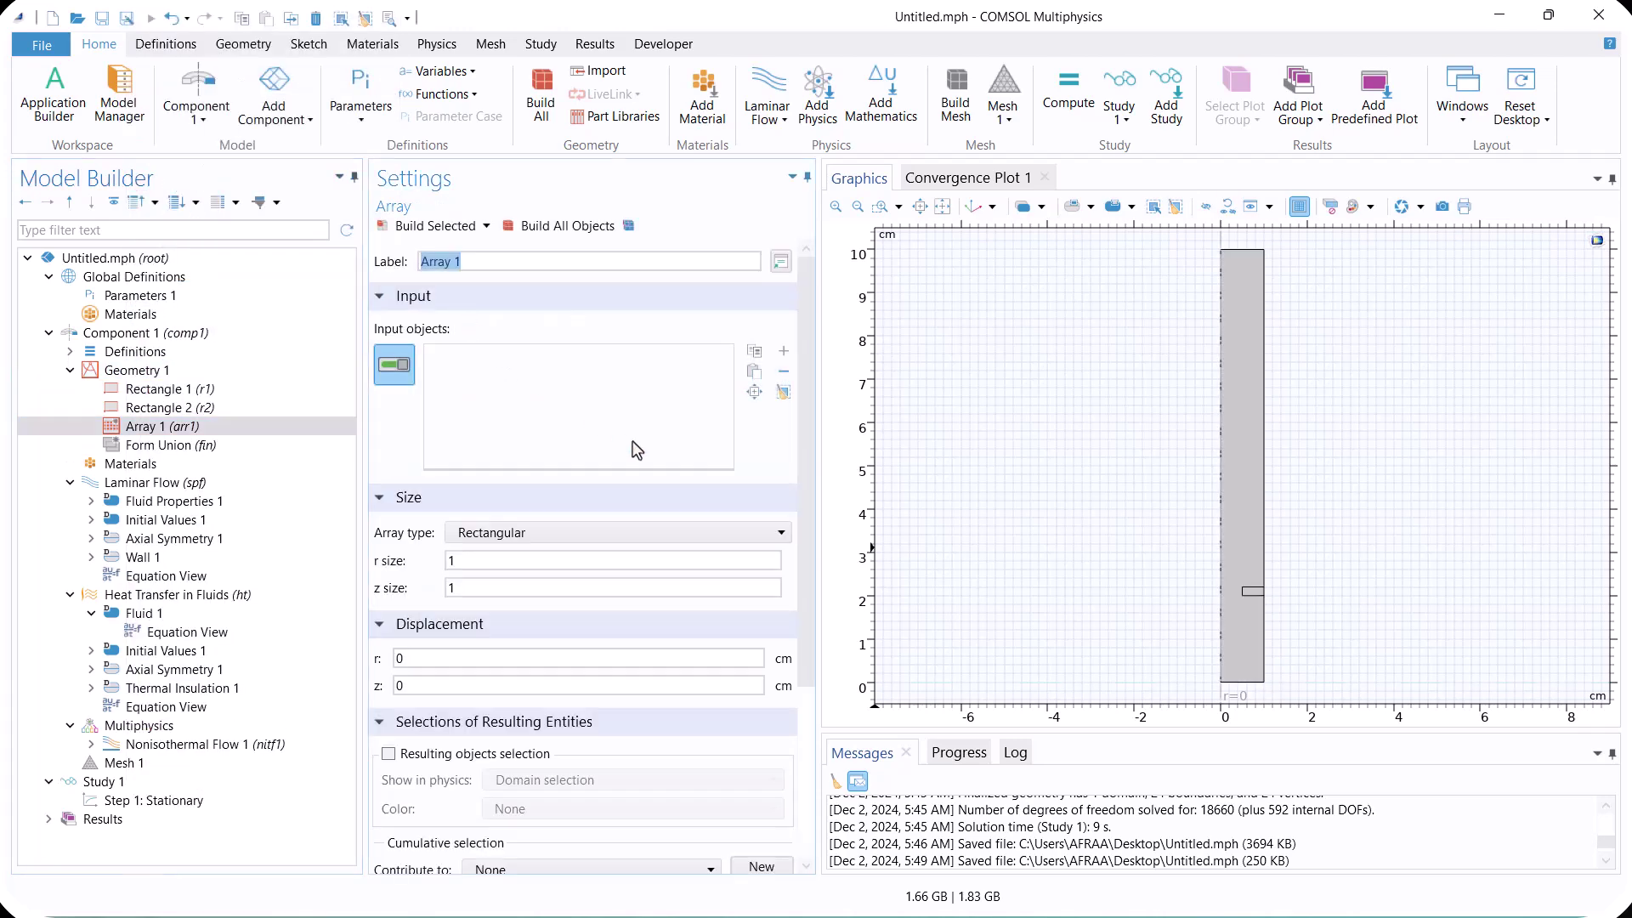
drag(808, 601, 809, 636)
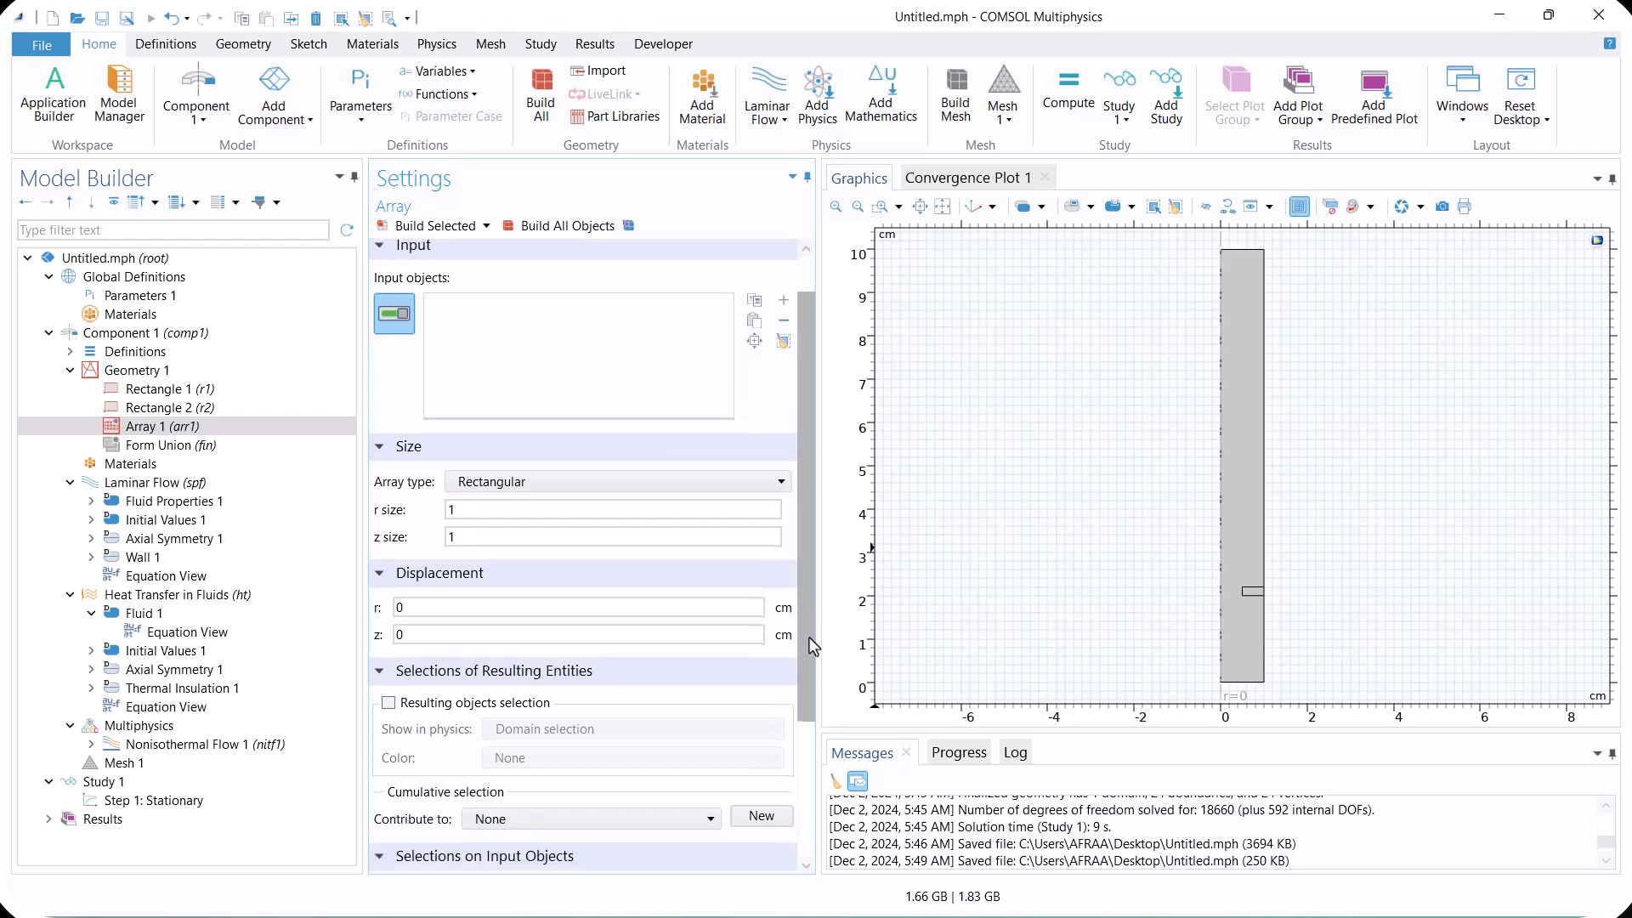
double_click(447, 538)
text(5)
double_click(398, 635)
text(1)
click(387, 226)
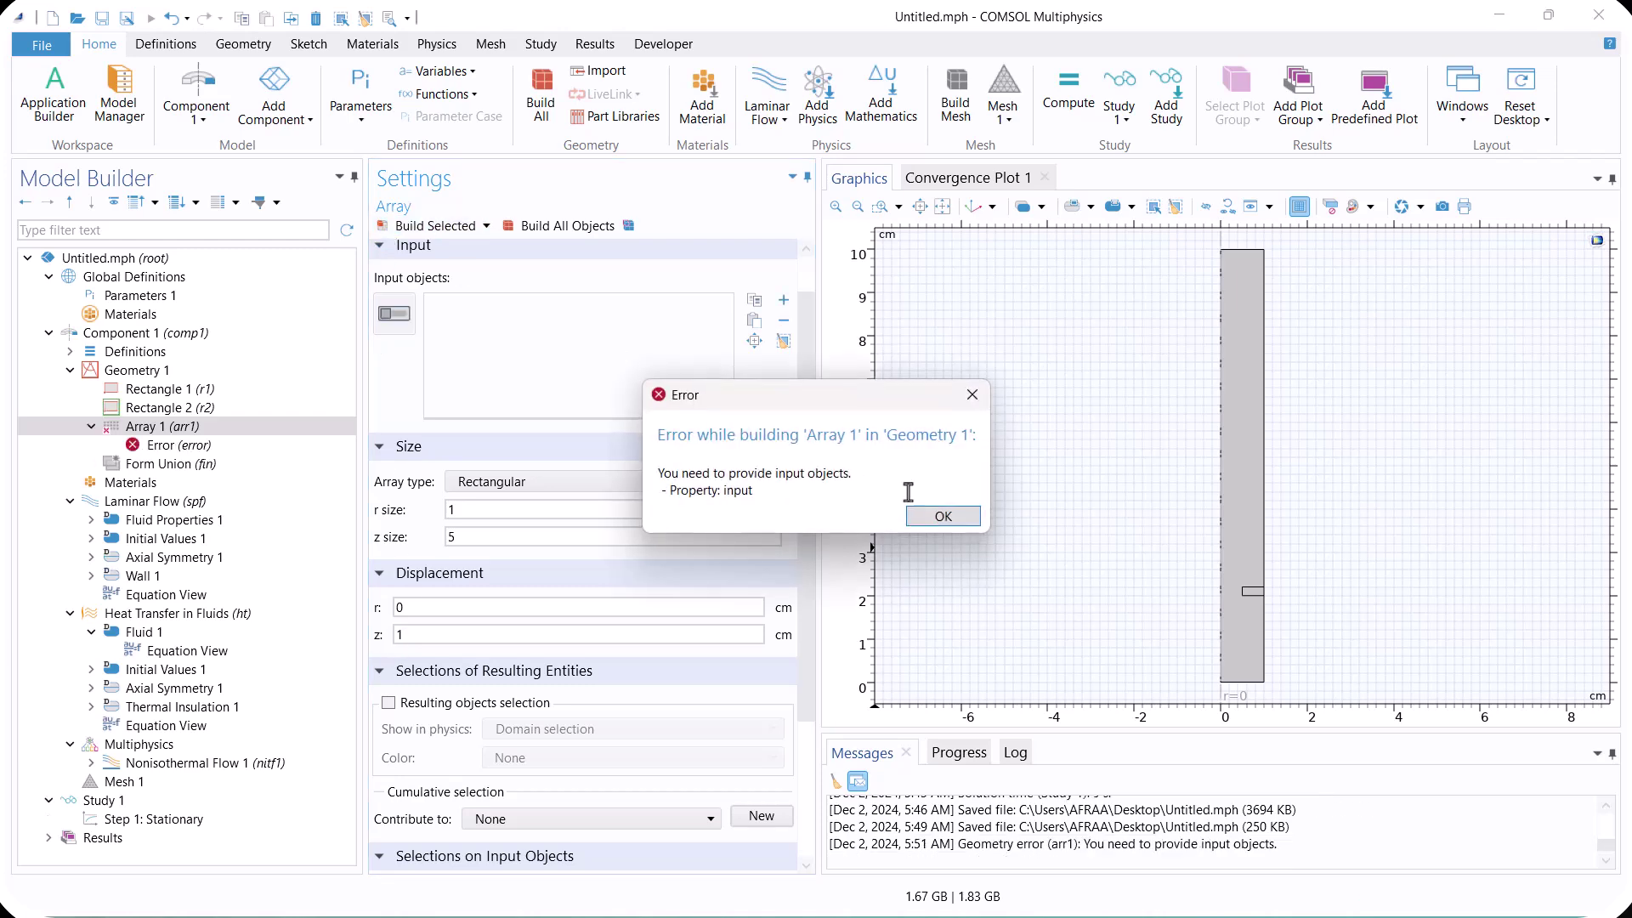
click(942, 516)
Assign the small rectangle as the array's input object and build the array
click(398, 325)
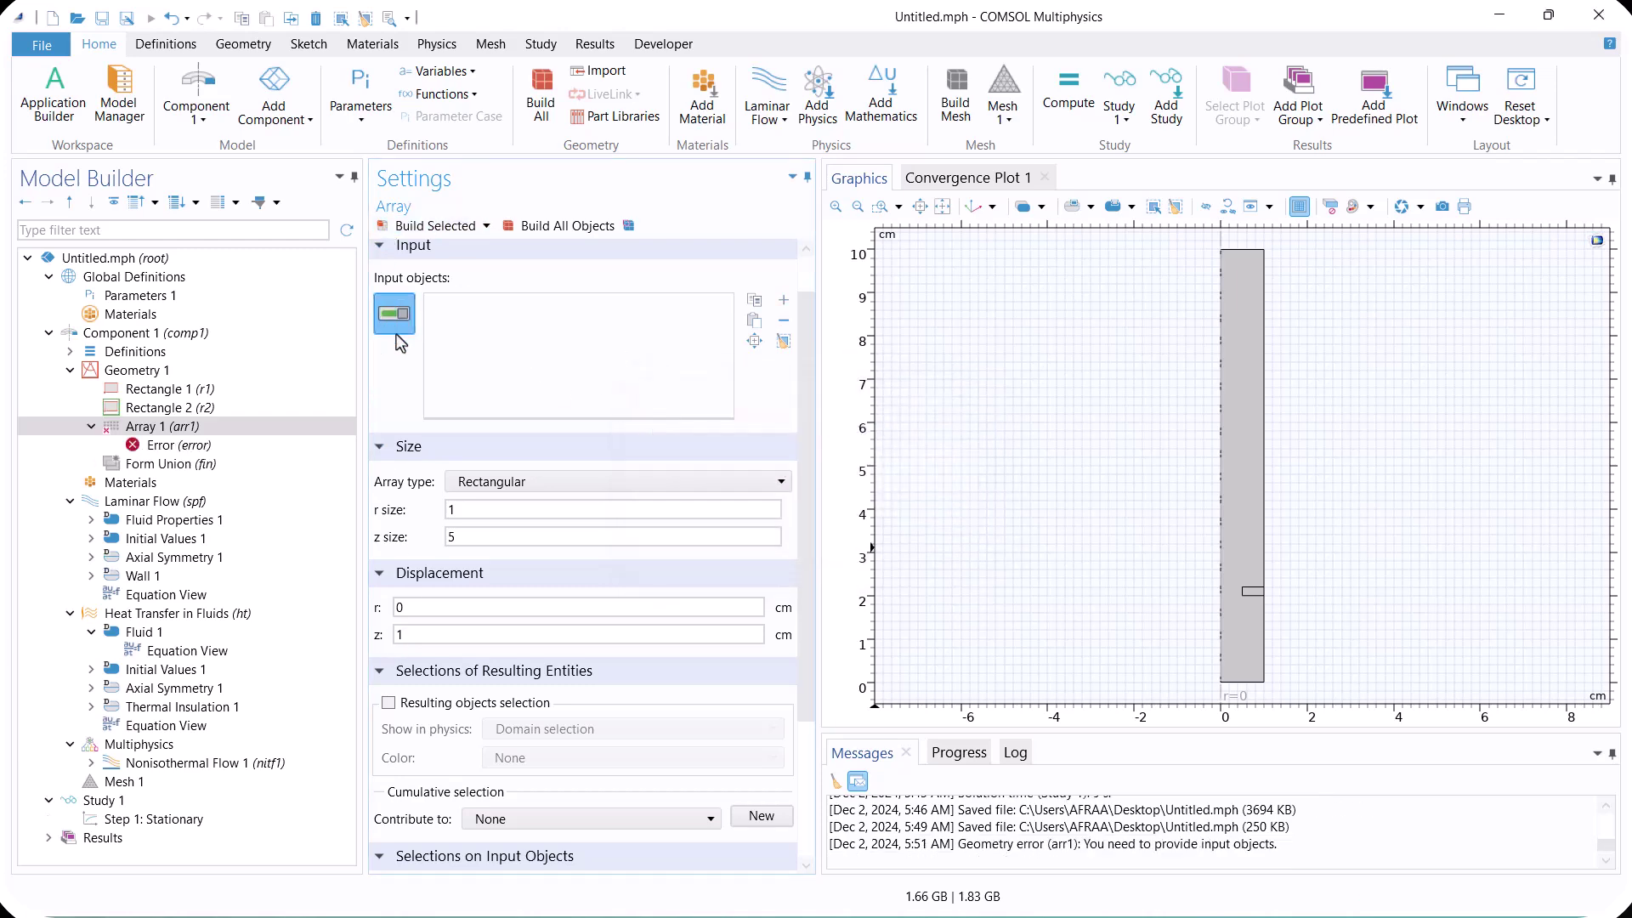
click(1254, 592)
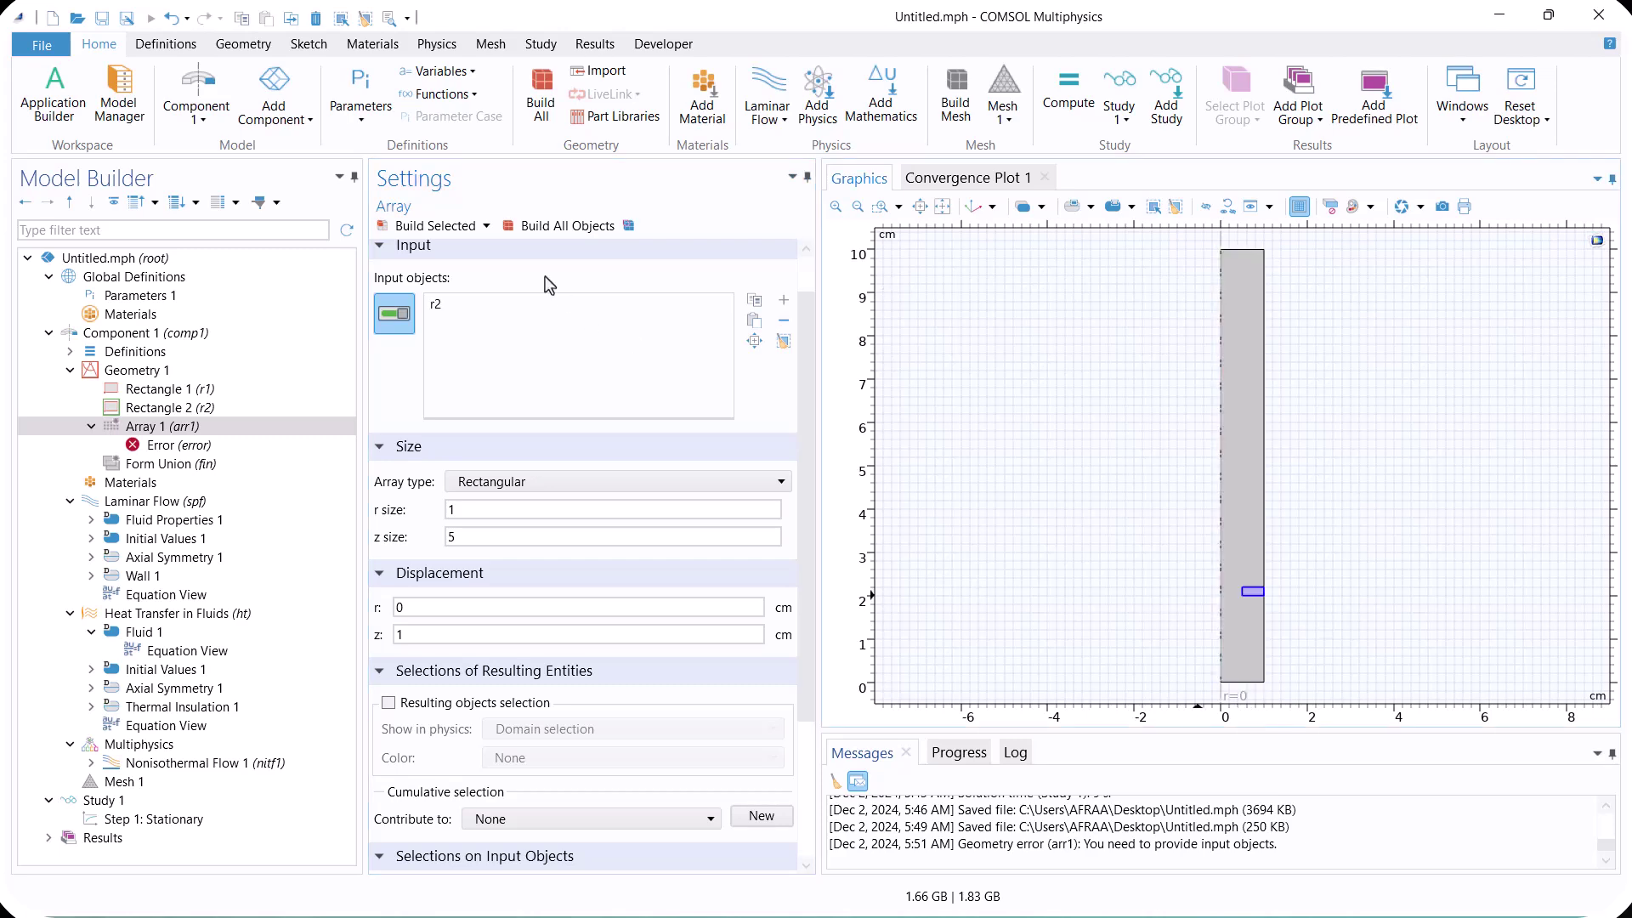
click(442, 225)
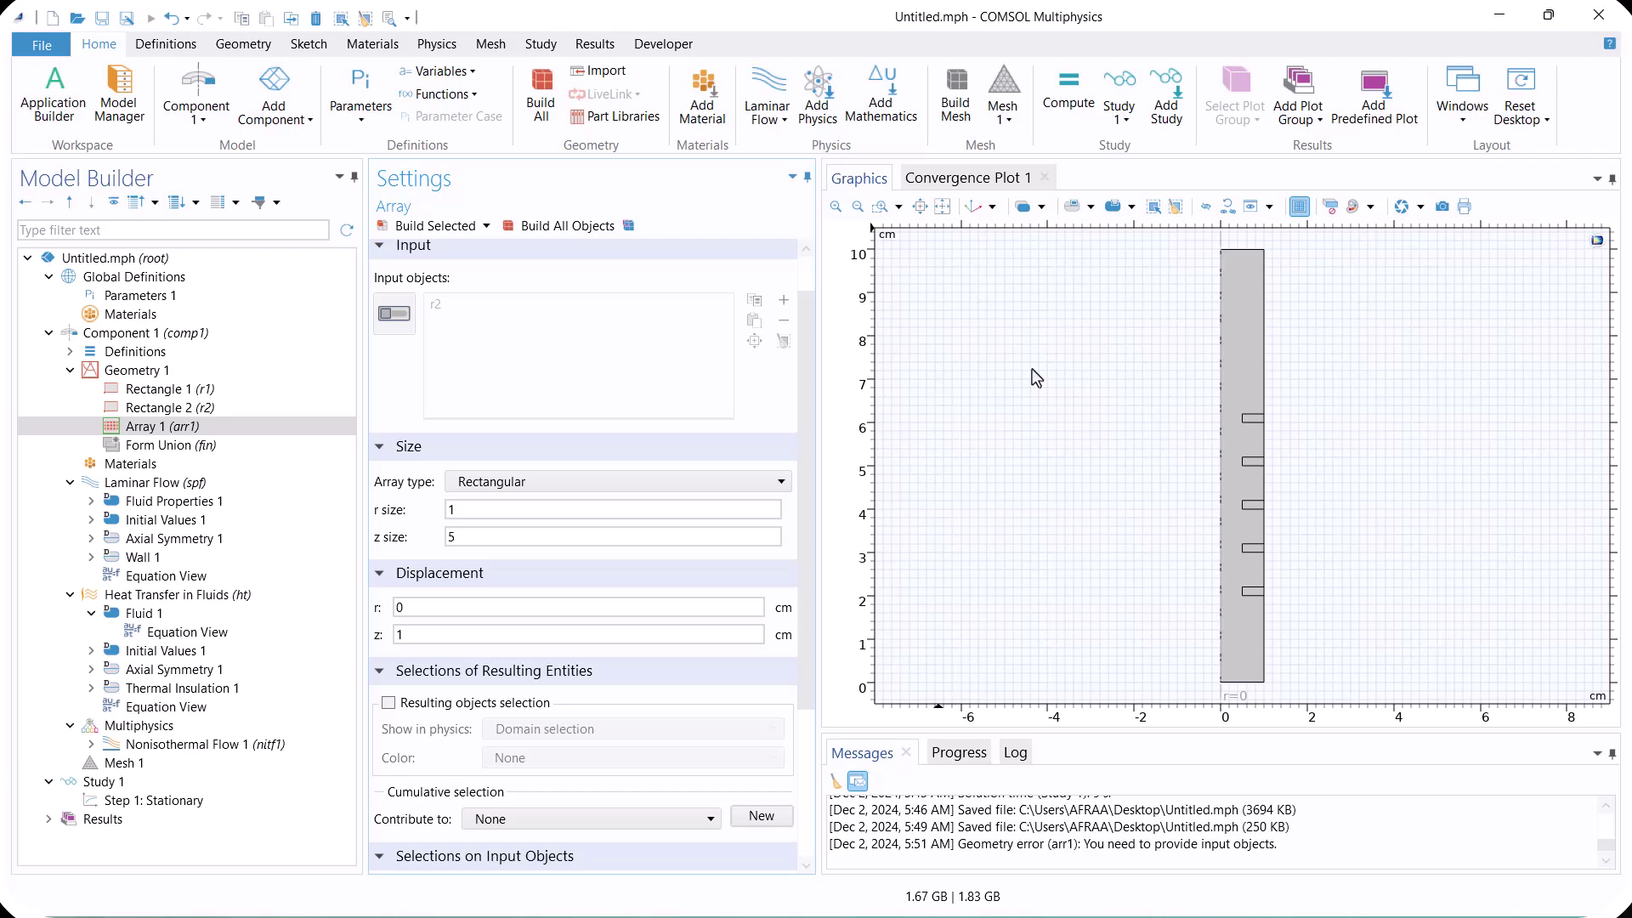
Subtract the five arrayed small rectangles from the tall rectangle using a Difference operation, and build all objects
click(127, 375)
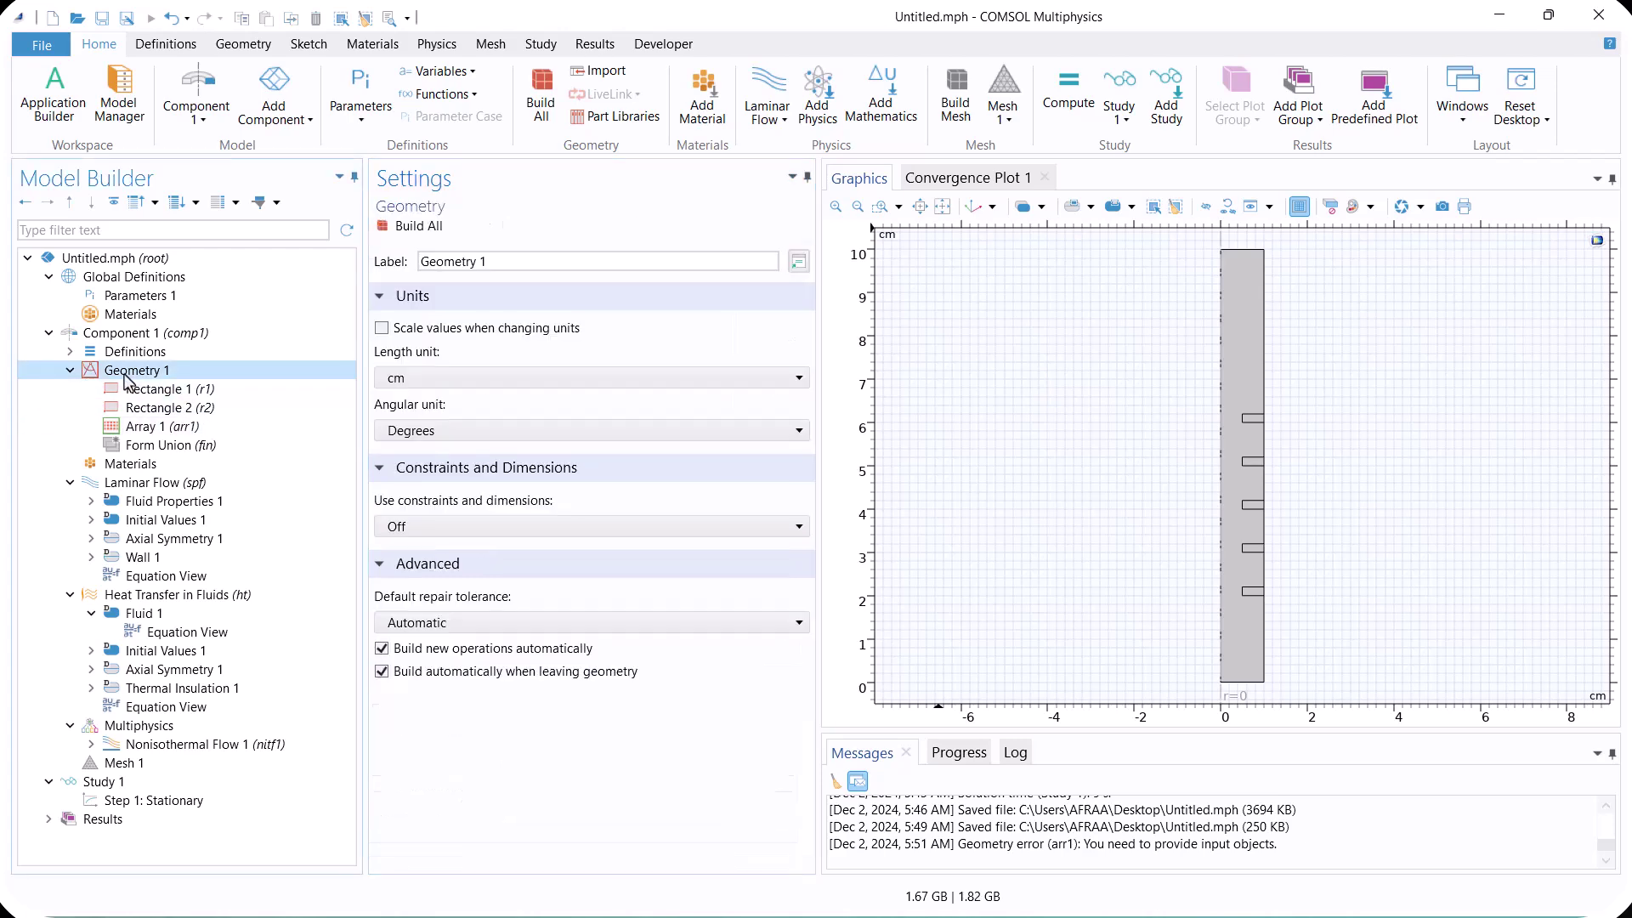
right_click(127, 378)
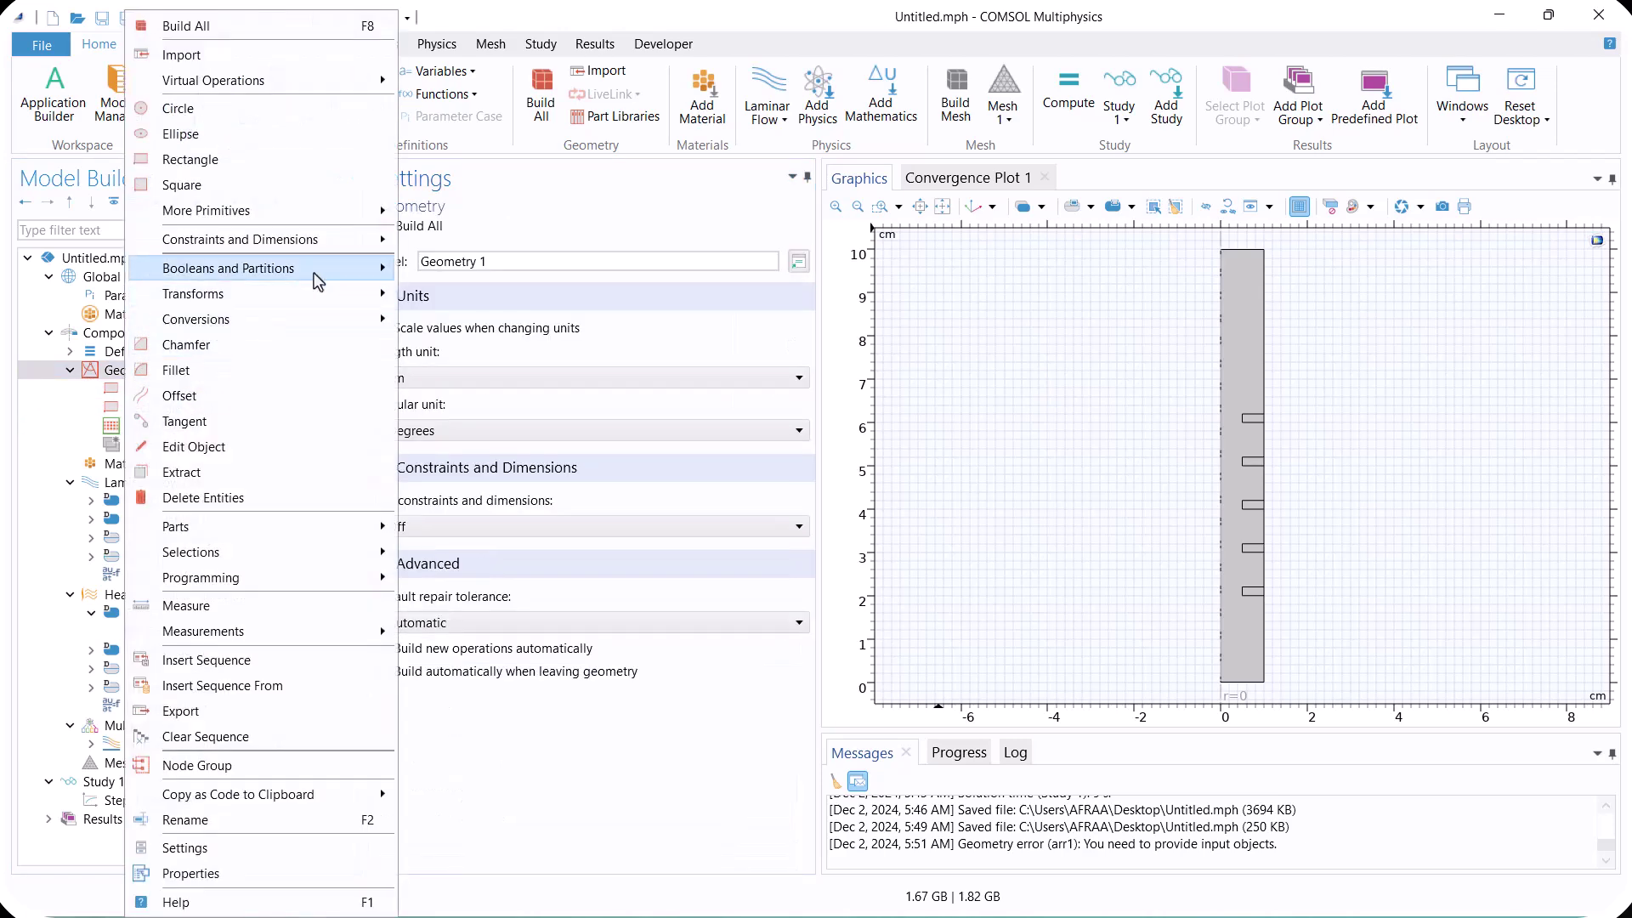
mouse_move(321, 270)
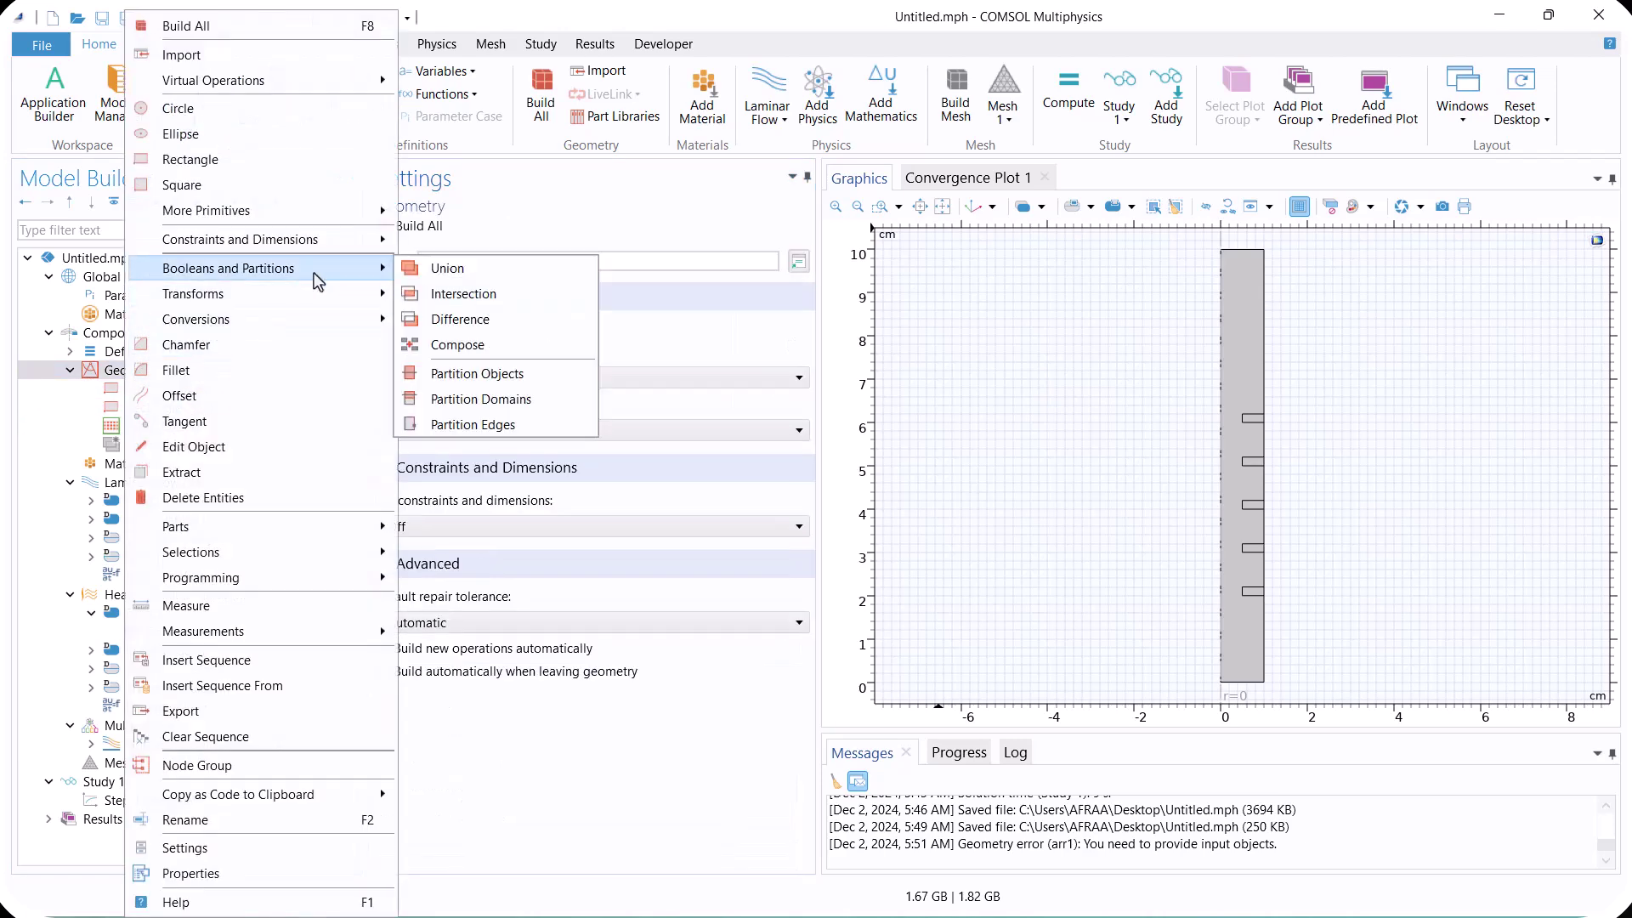
click(460, 319)
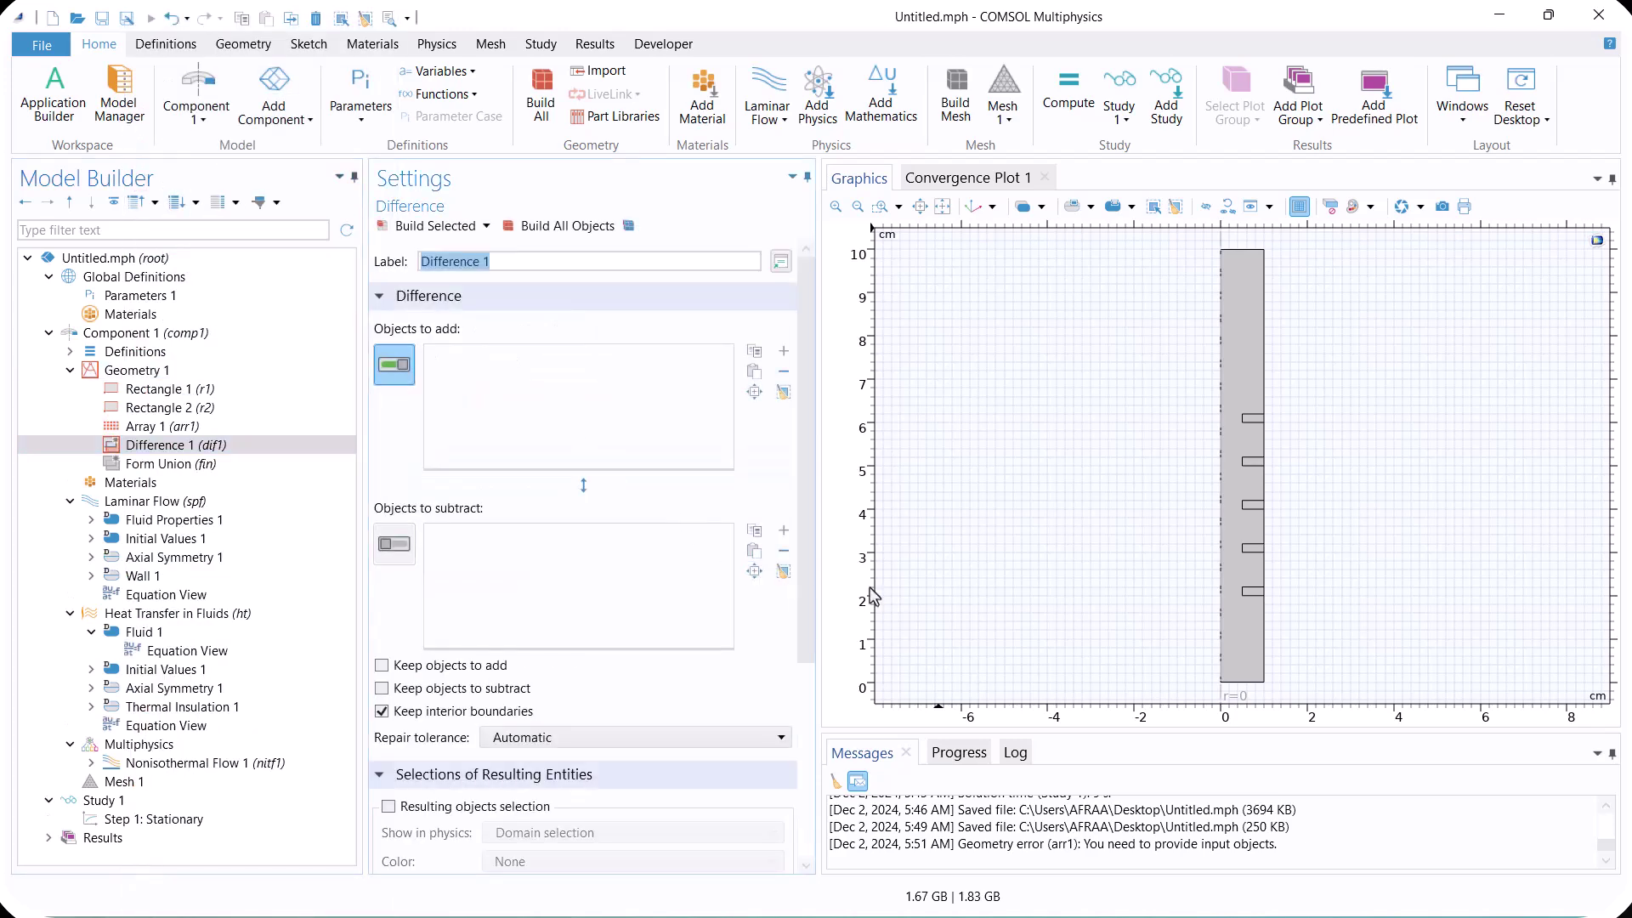
click(1245, 337)
click(394, 548)
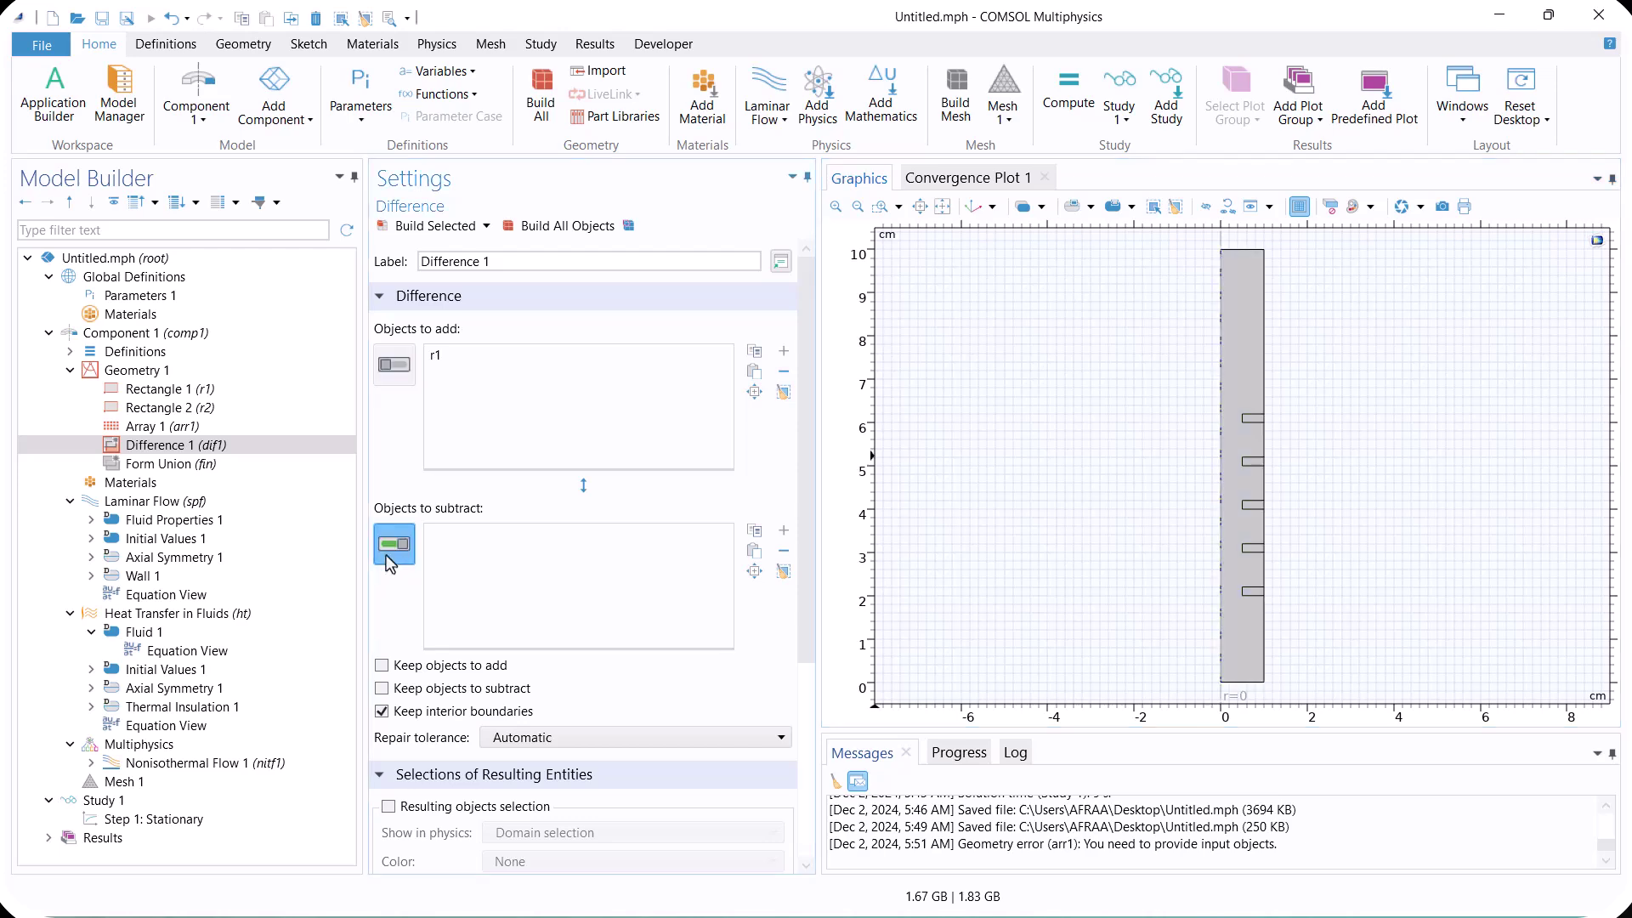
click(1255, 591)
click(1254, 548)
click(1253, 505)
click(1253, 461)
click(1254, 418)
click(542, 233)
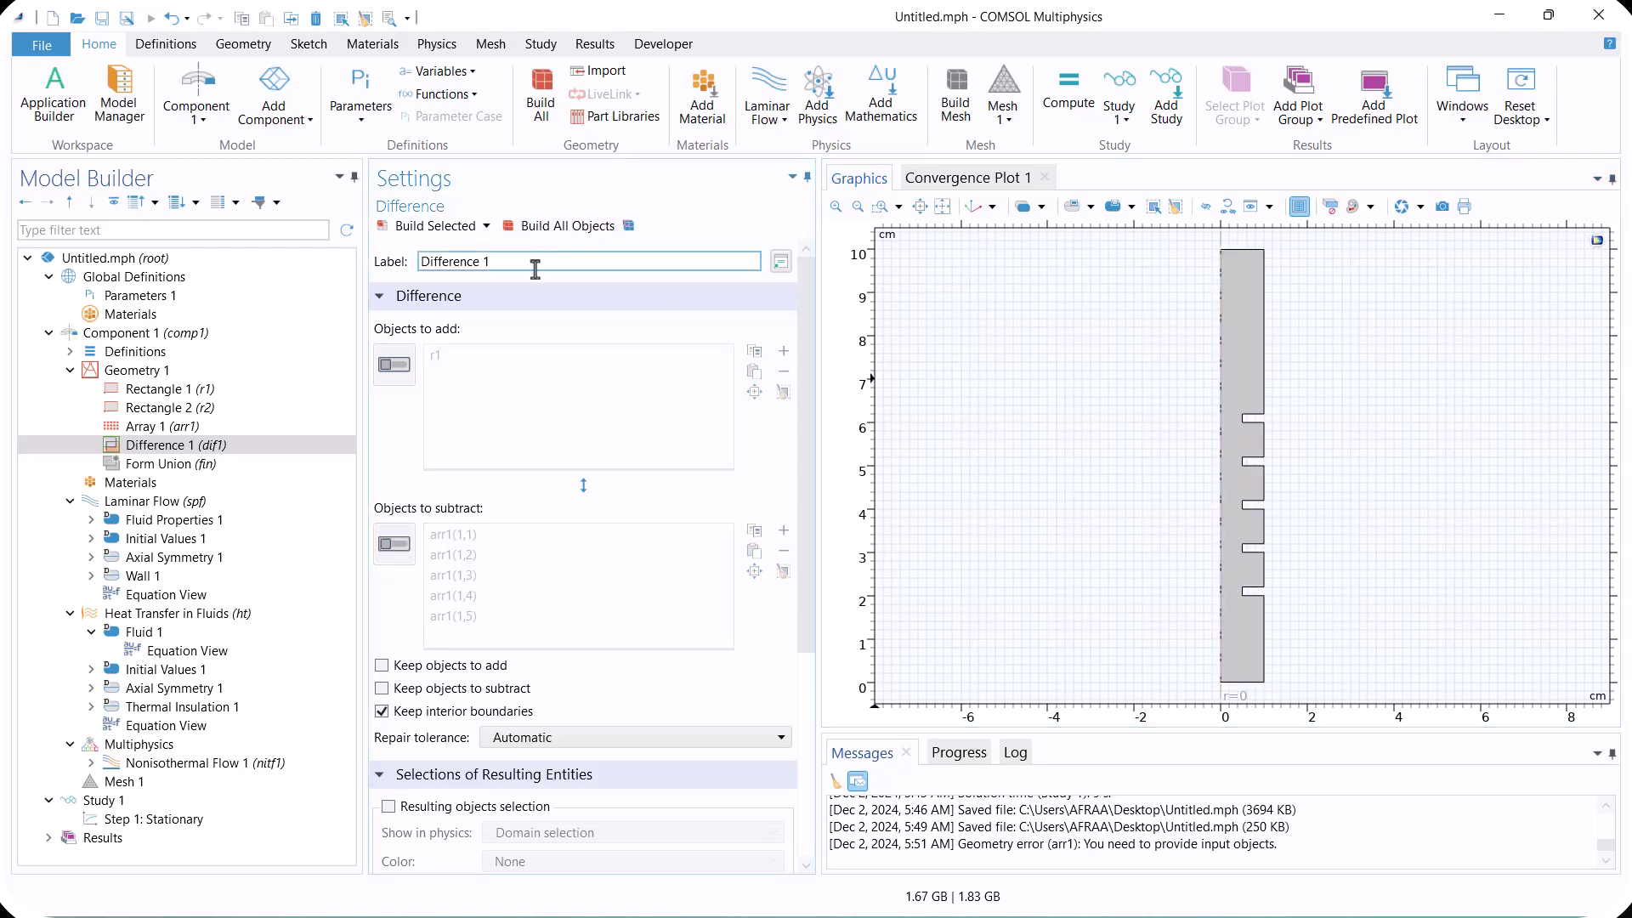
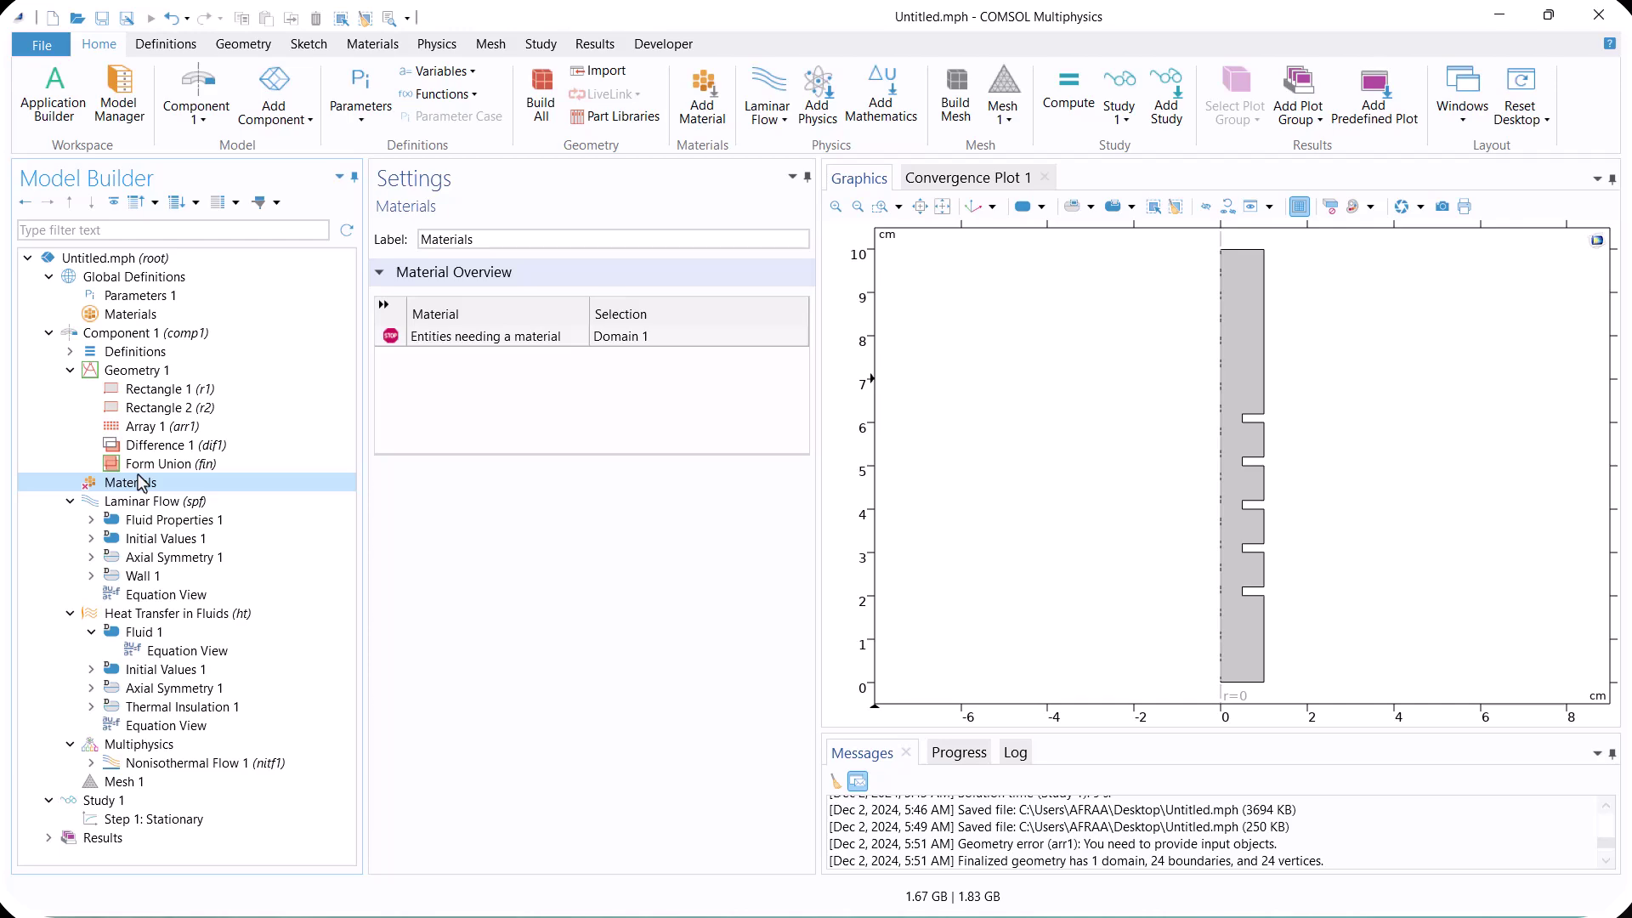
Add Air from the recent materials to the component as the material of the notched domain
right_click(141, 484)
click(160, 491)
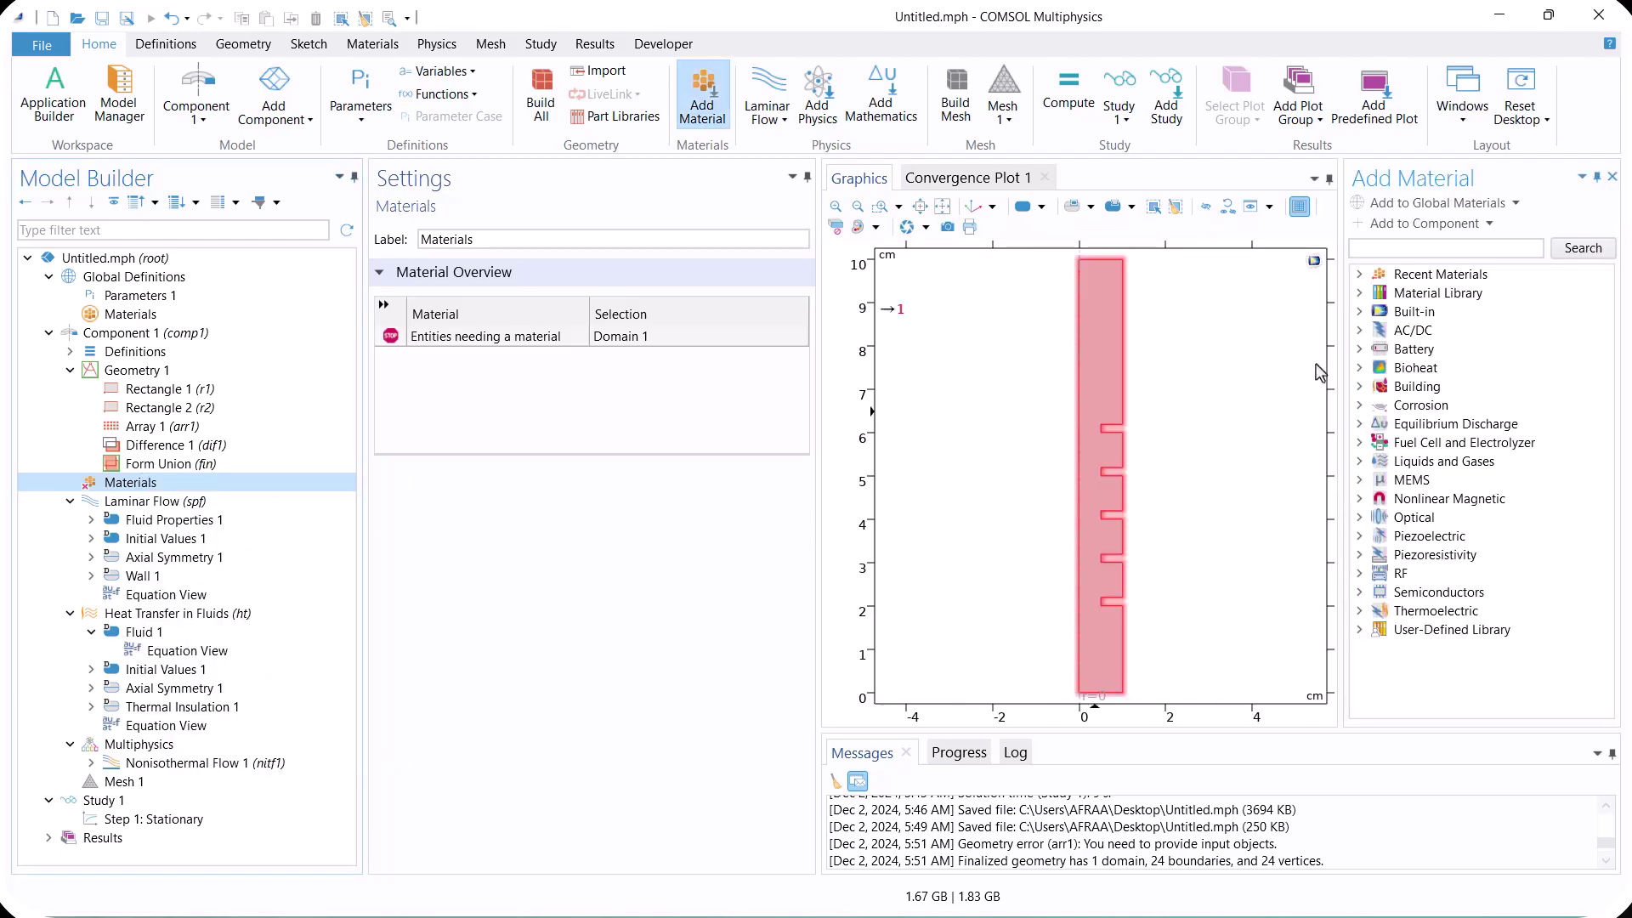
click(1360, 273)
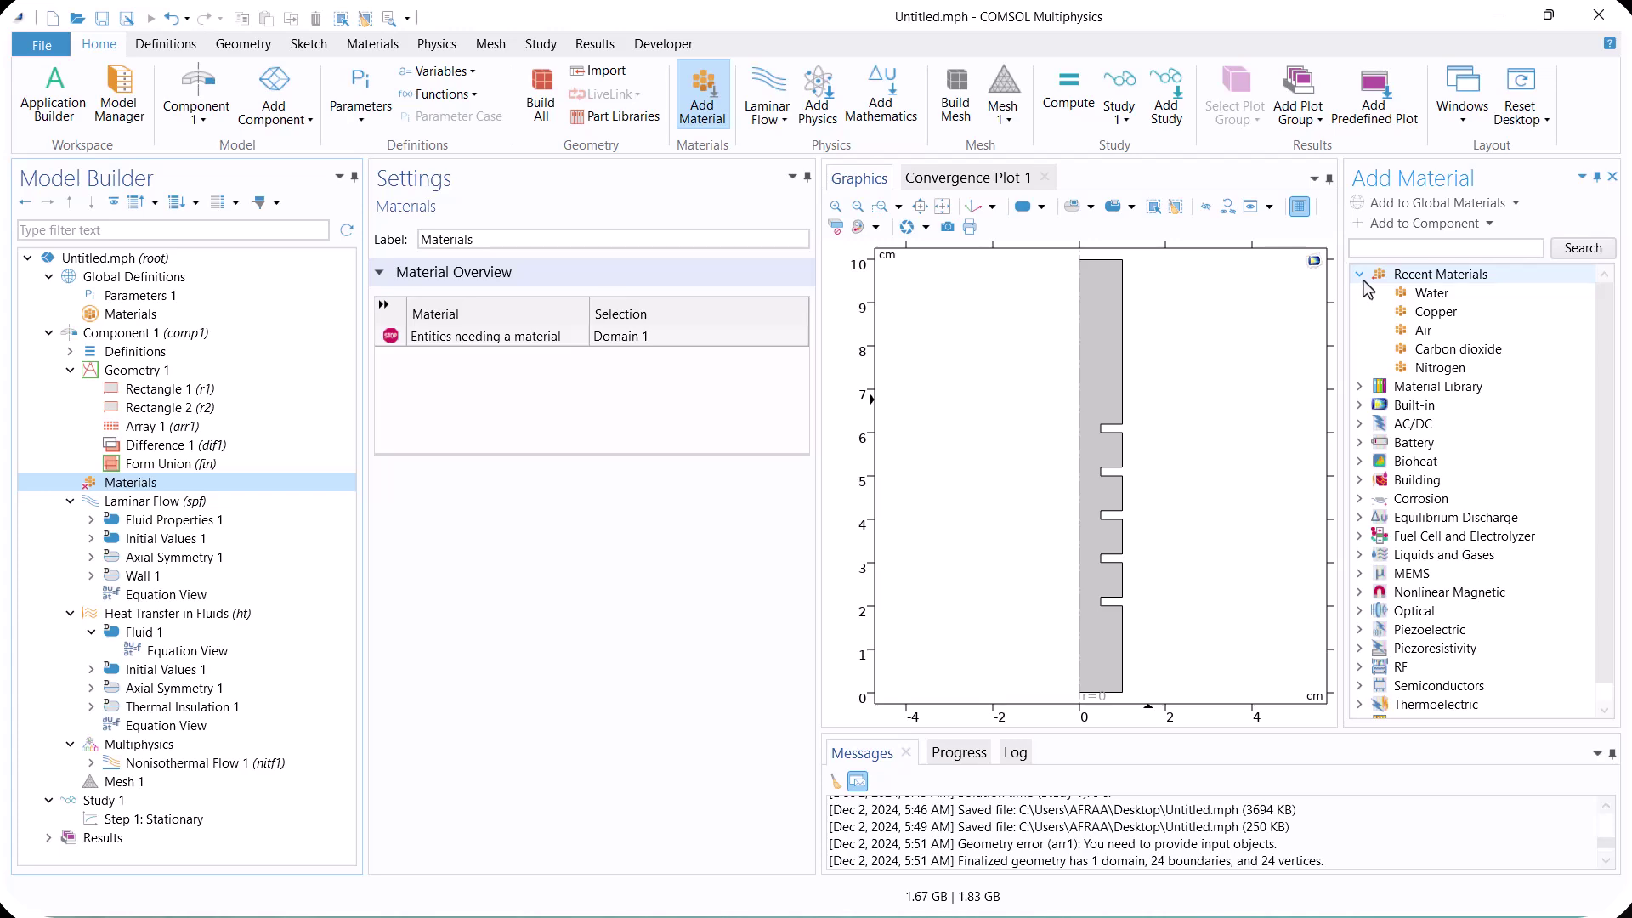
click(1424, 330)
click(1419, 223)
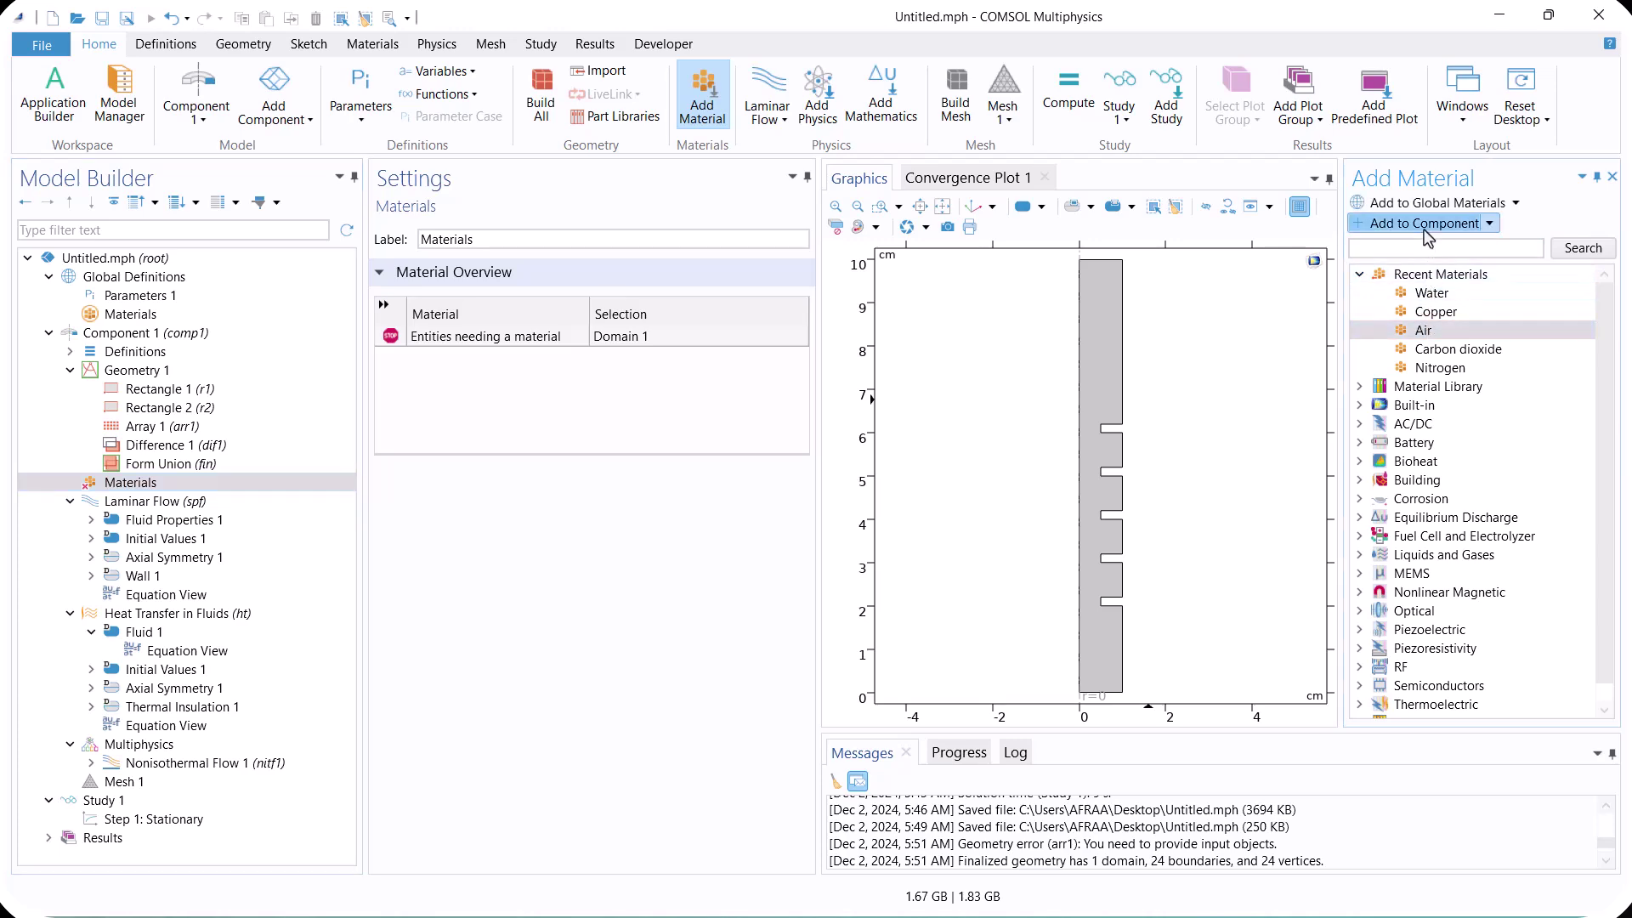
click(1612, 176)
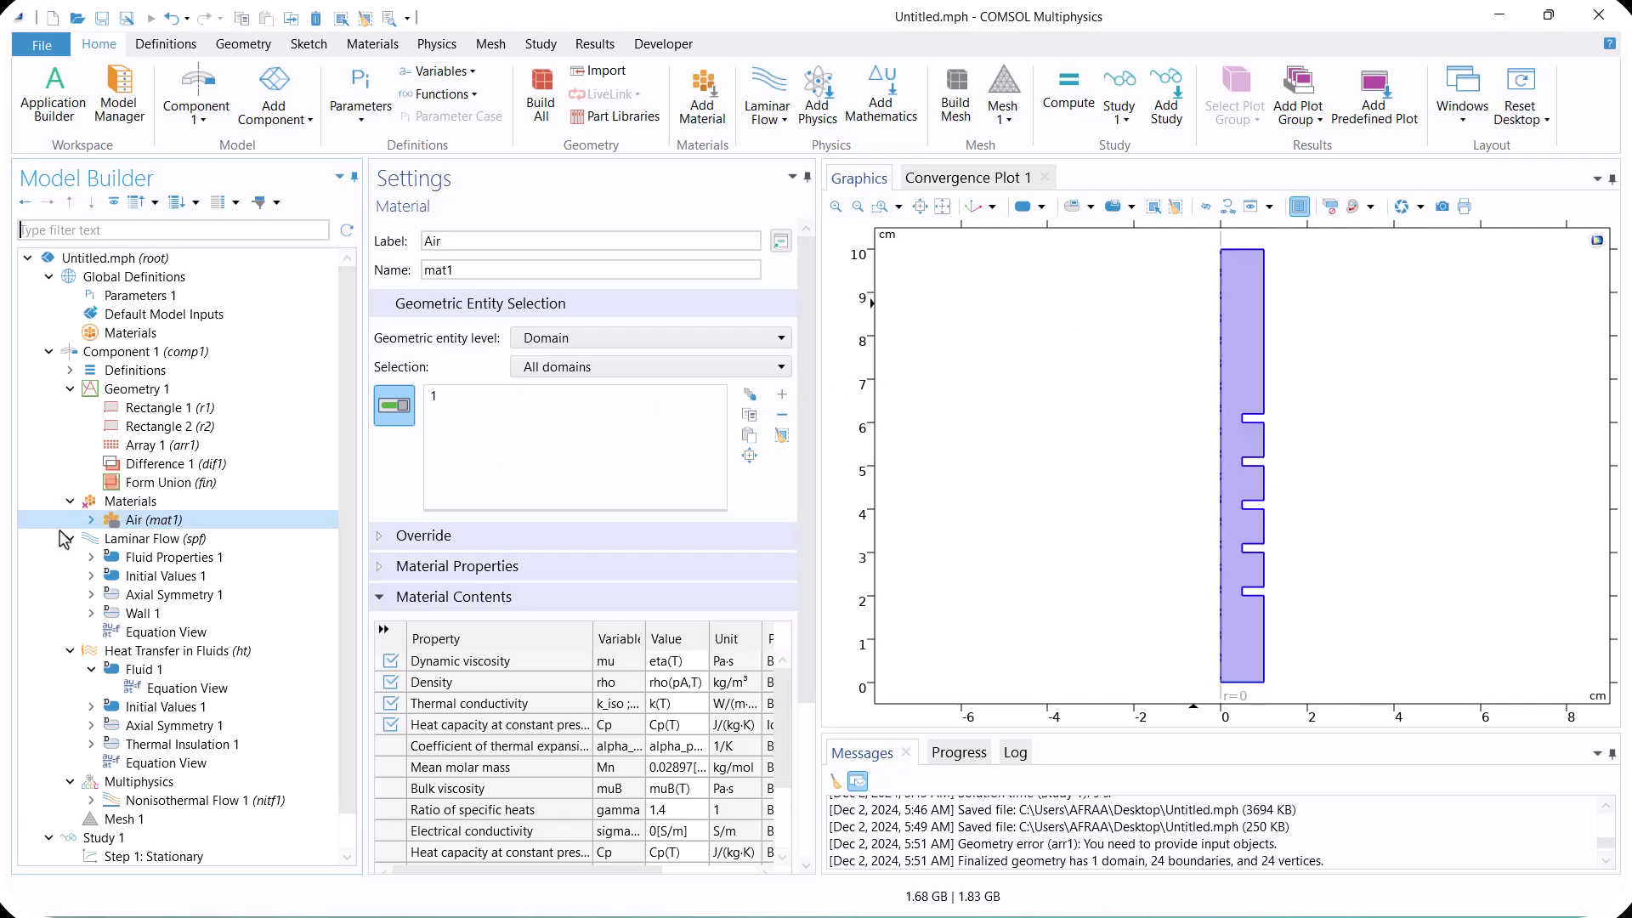
Add a Laminar Flow inlet on the bottom edge at z = 0 with a normal inflow velocity of 0.1 m/s
click(129, 541)
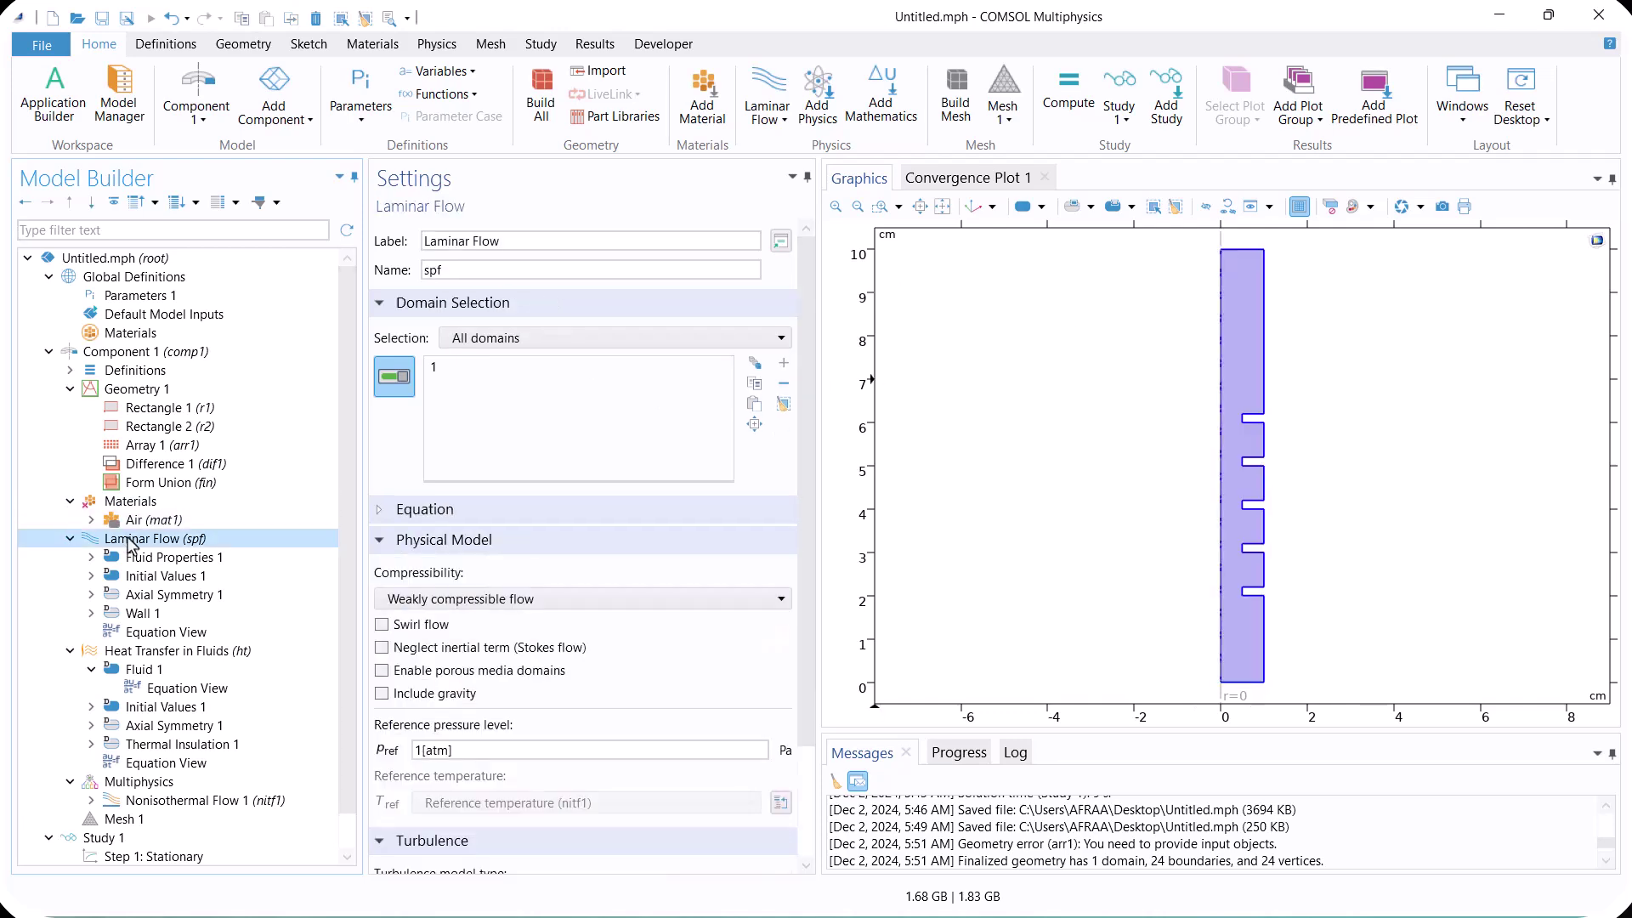
right_click(129, 542)
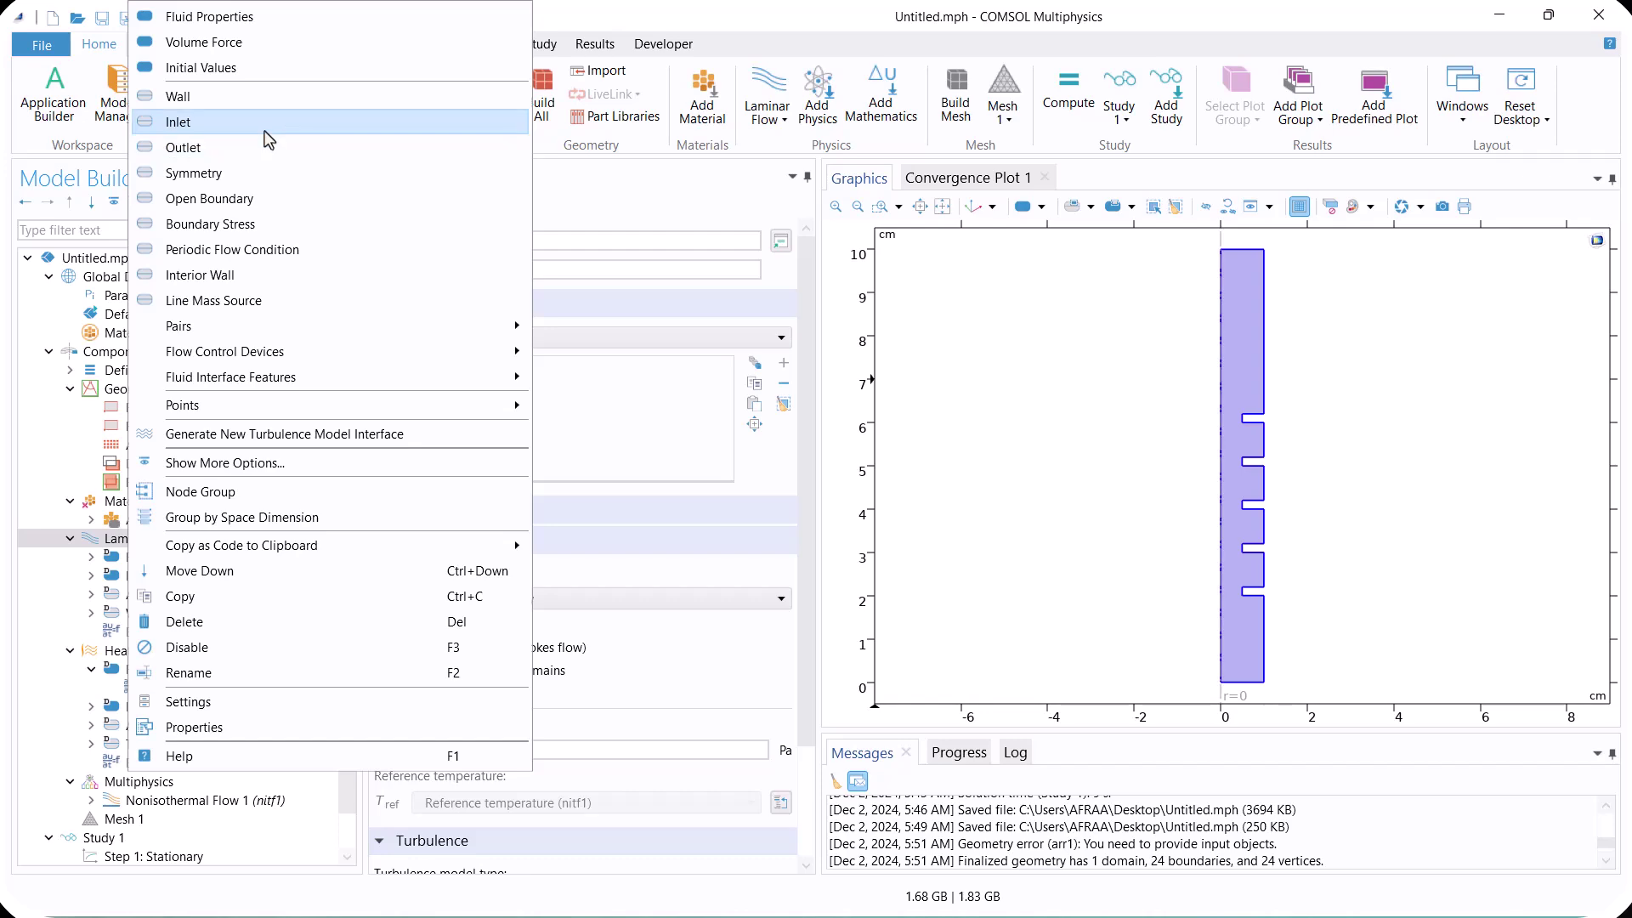
click(161, 139)
click(1243, 683)
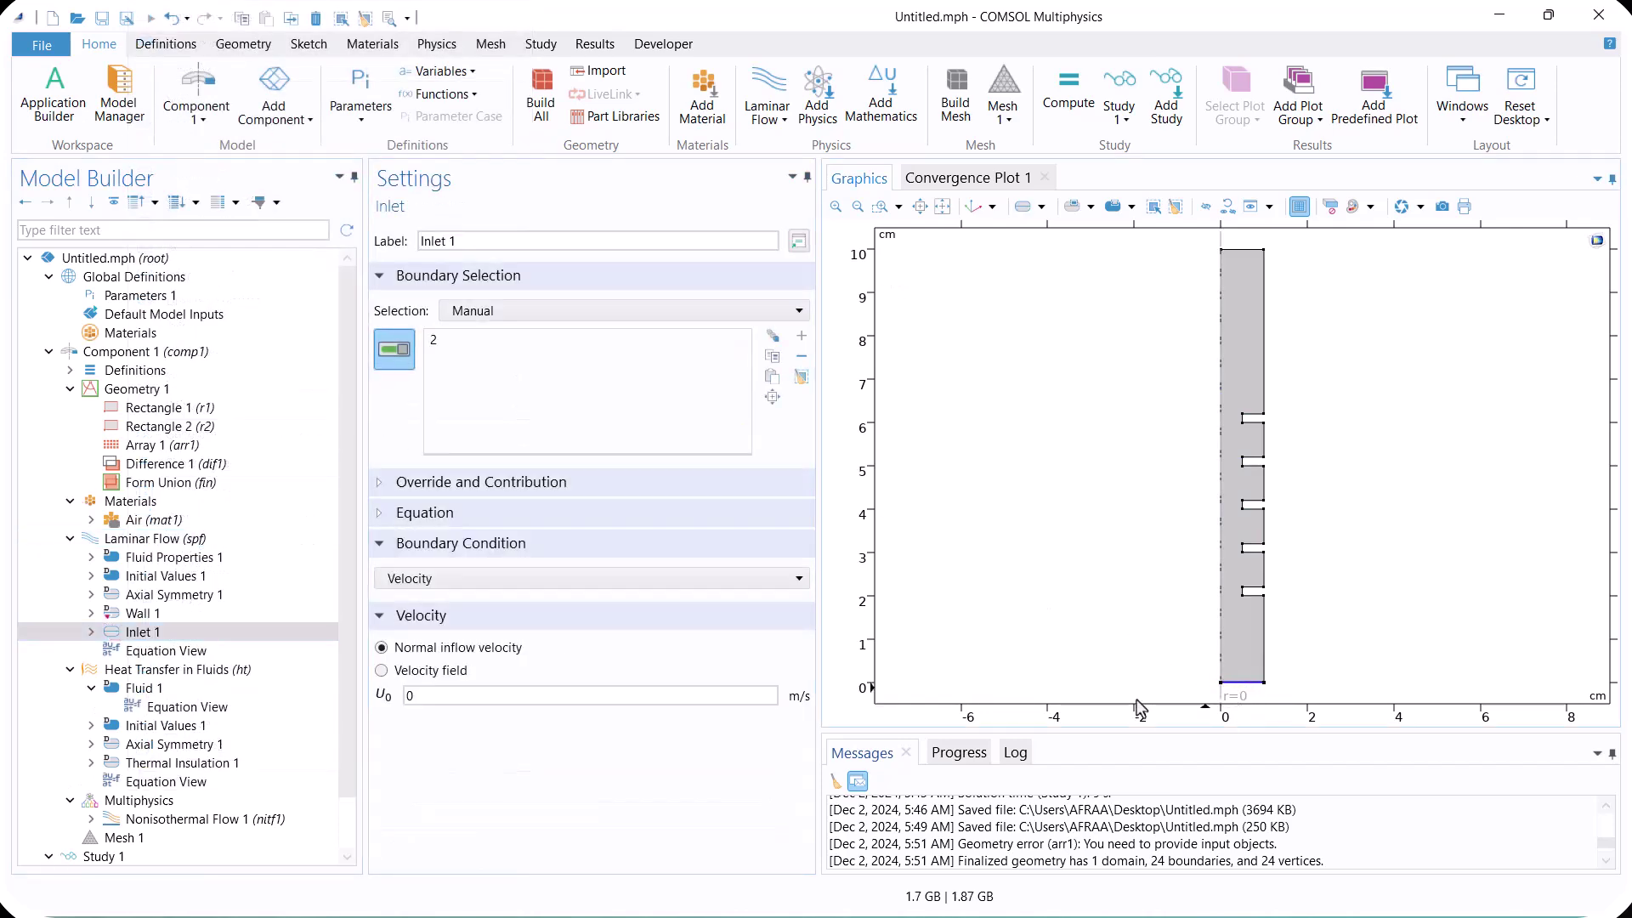
click(516, 697)
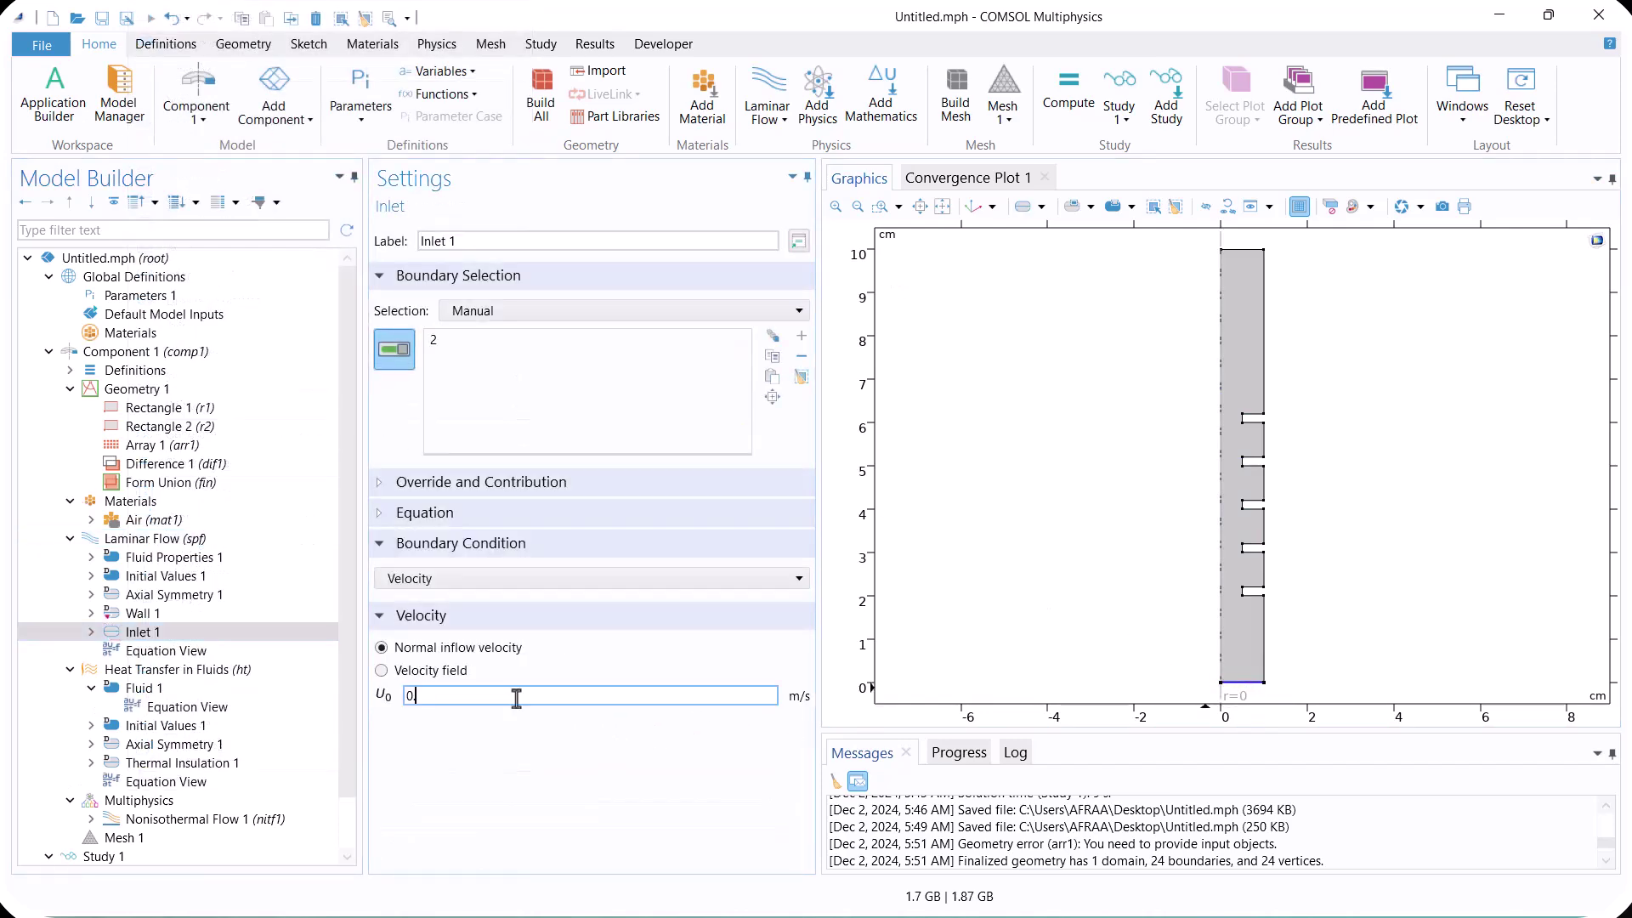
text(.1)
Add a Laminar Flow outlet on the top edge of the tube at z = 10 cm
click(164, 542)
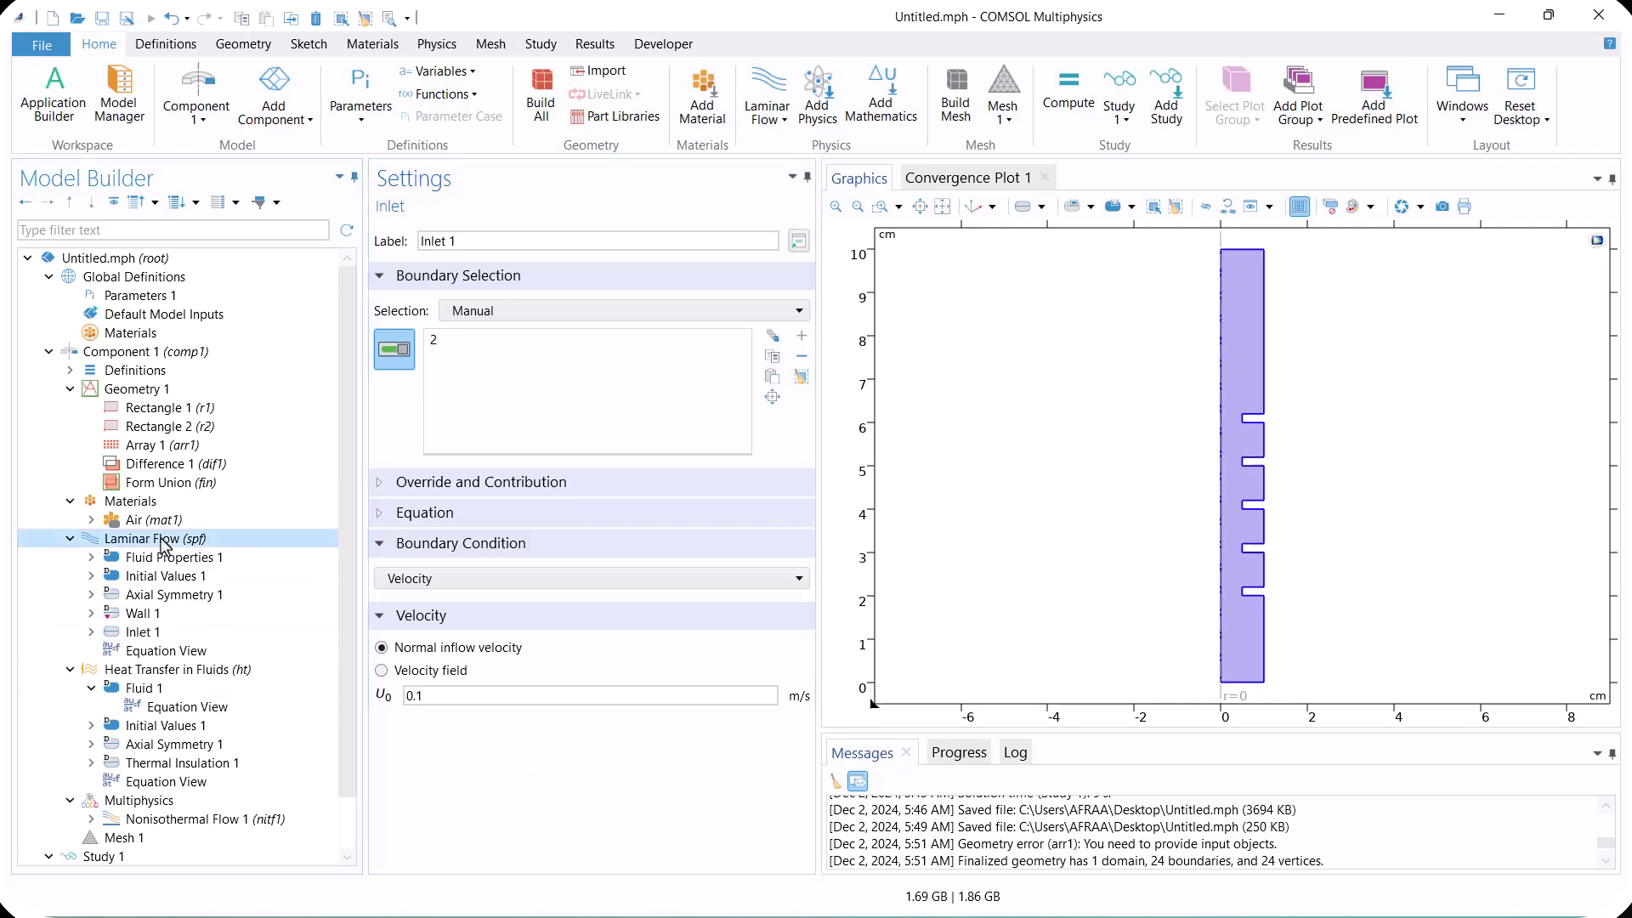
right_click(163, 539)
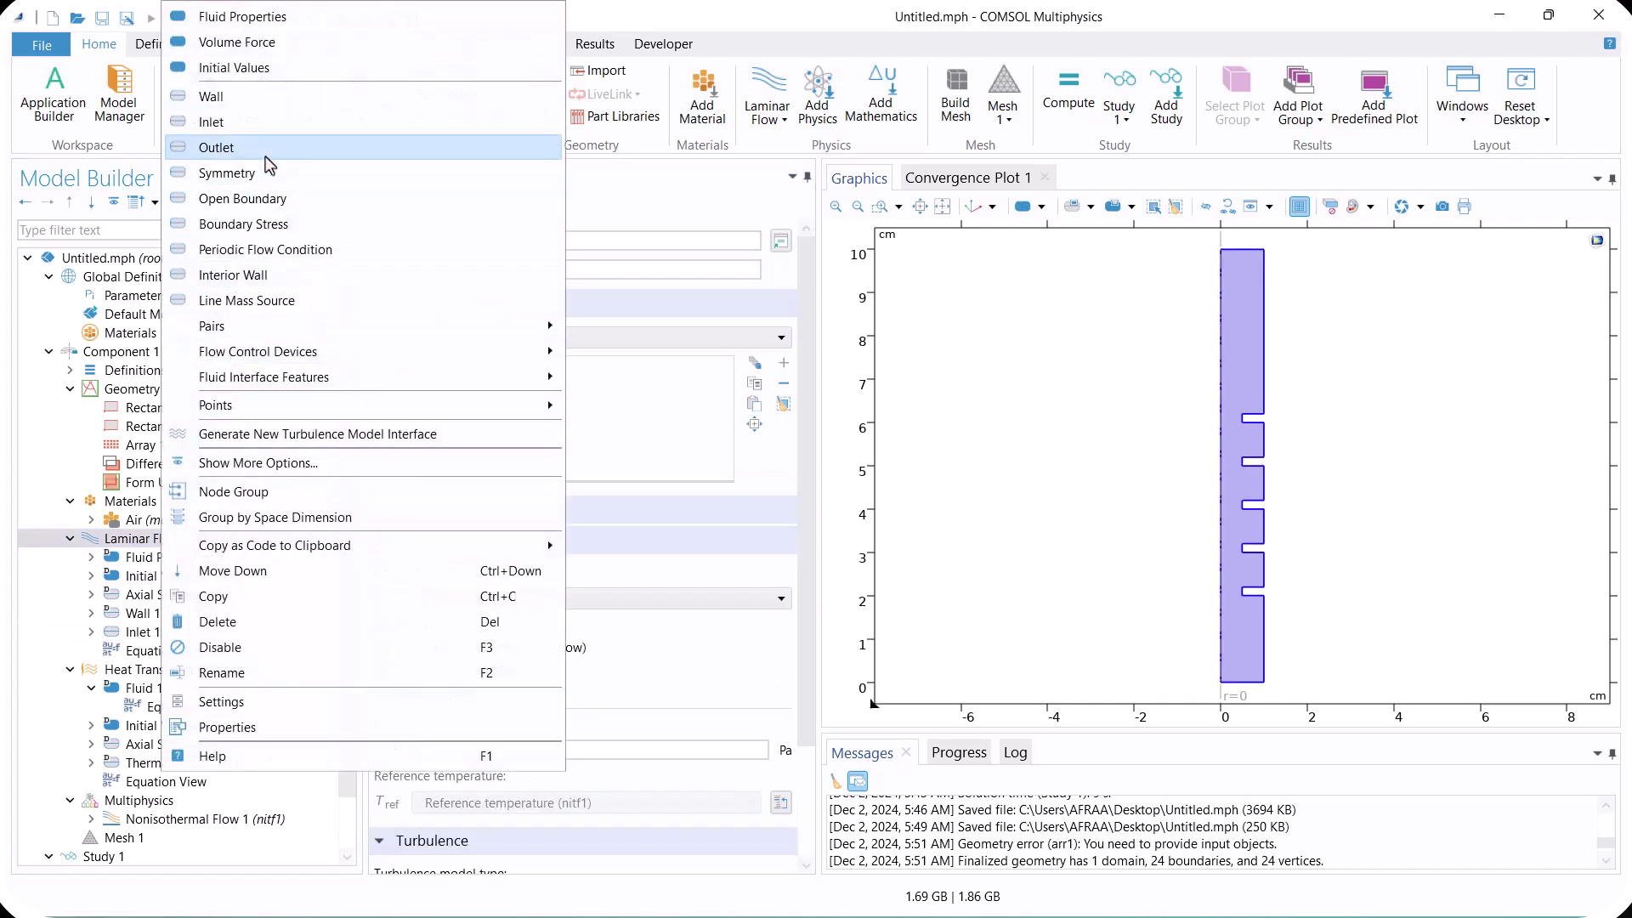
click(270, 149)
click(1253, 255)
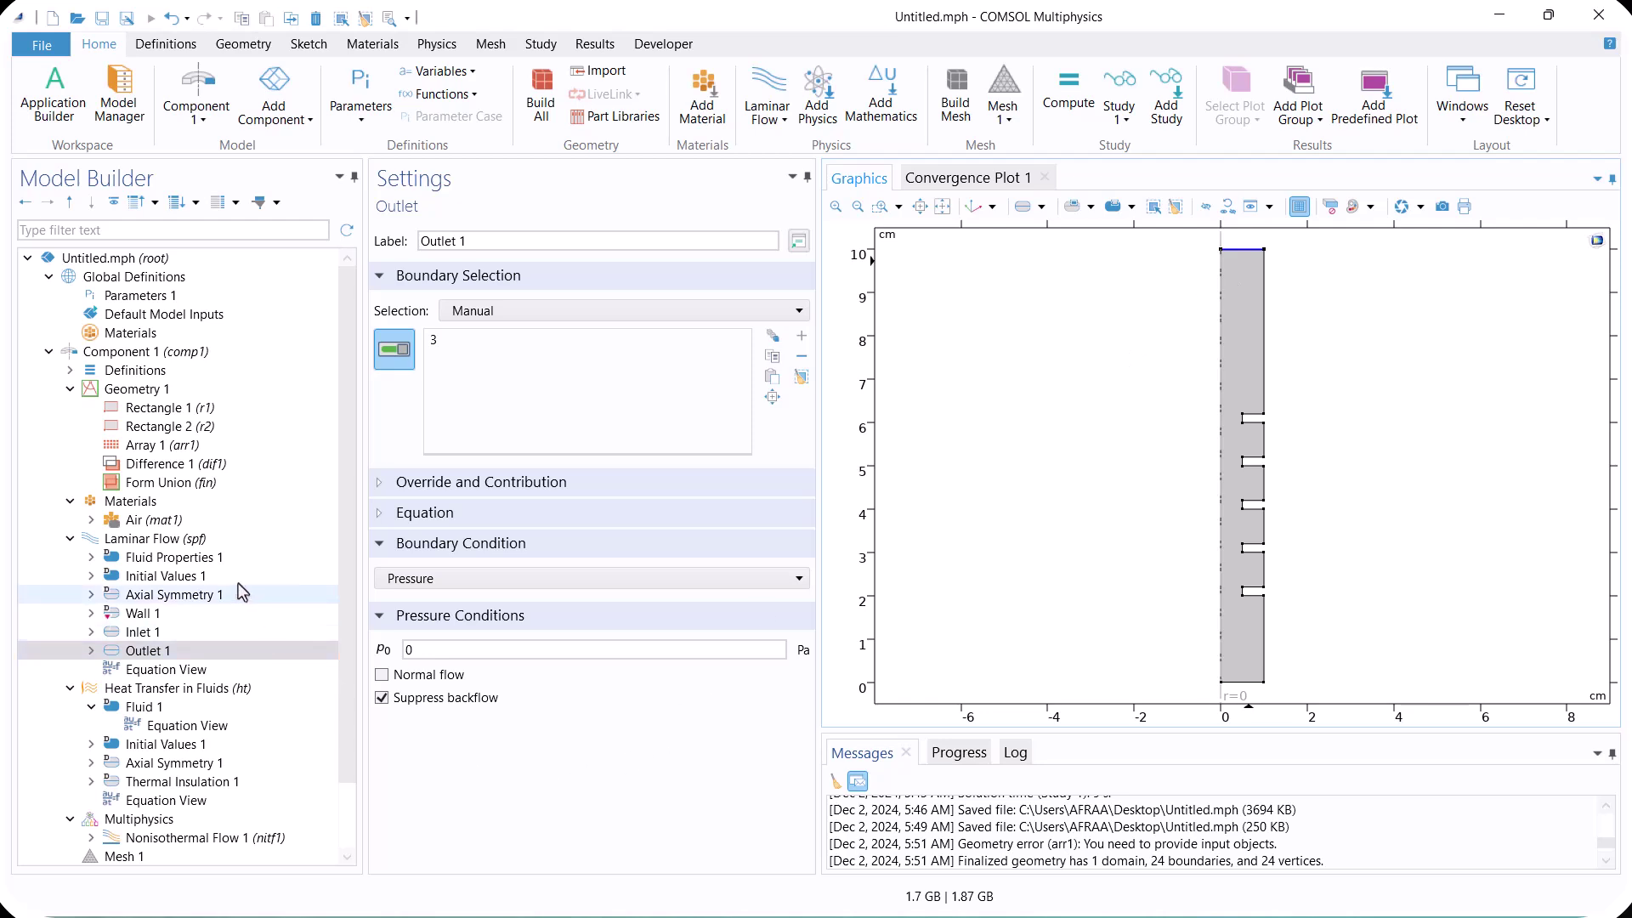
Set the compressibility of the Laminar Flow interface to Incompressible flow
click(227, 560)
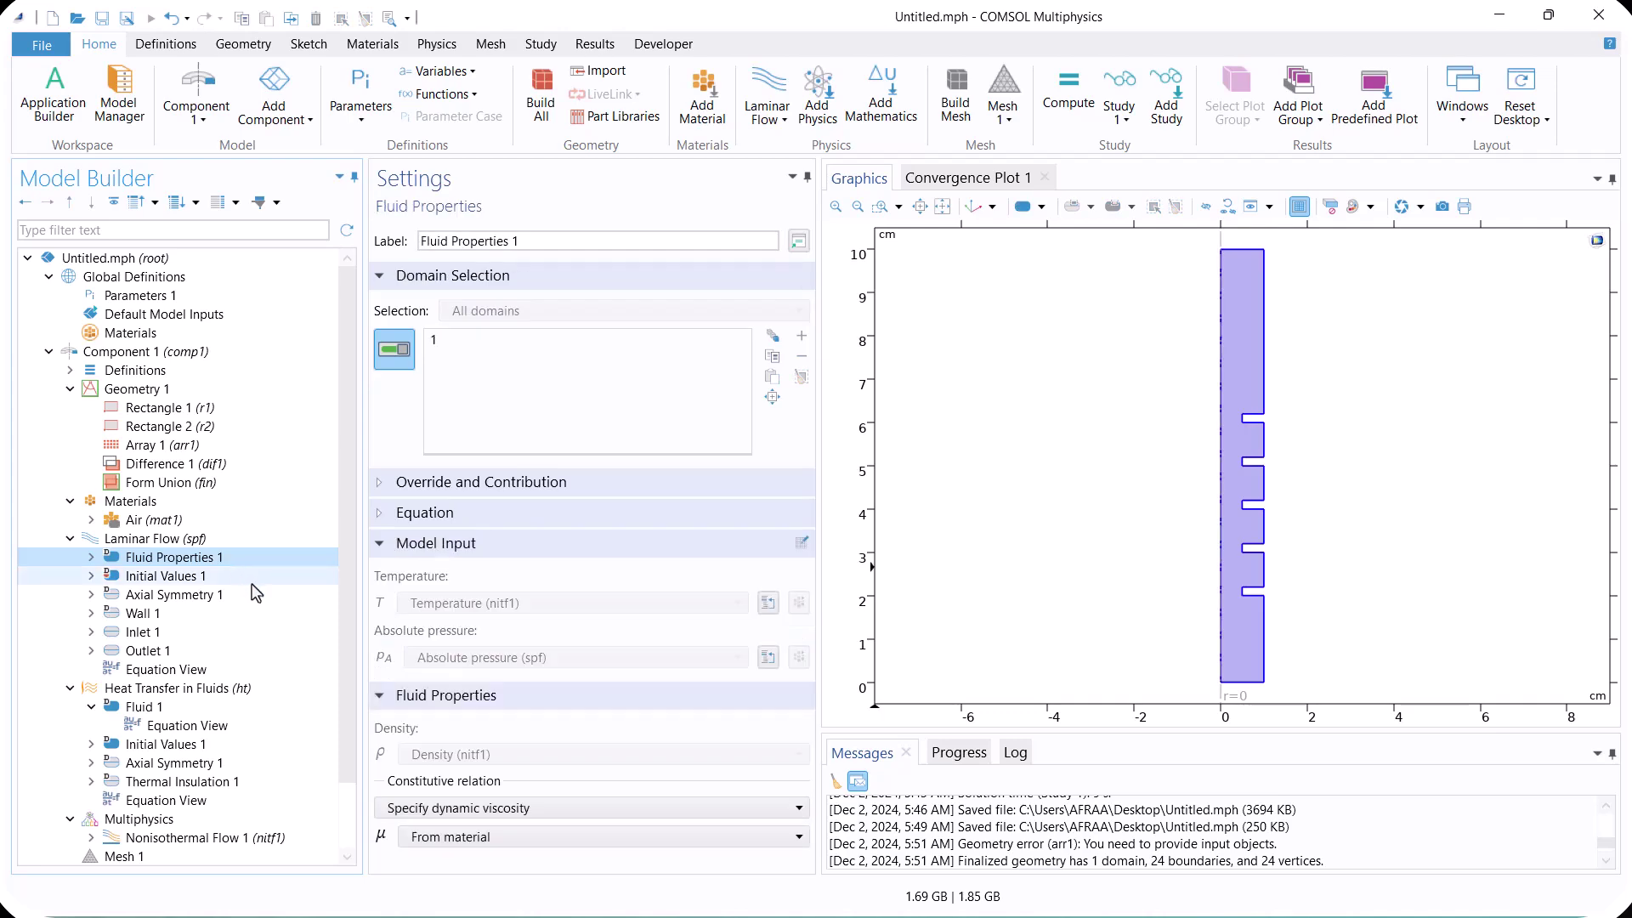
click(225, 539)
click(476, 599)
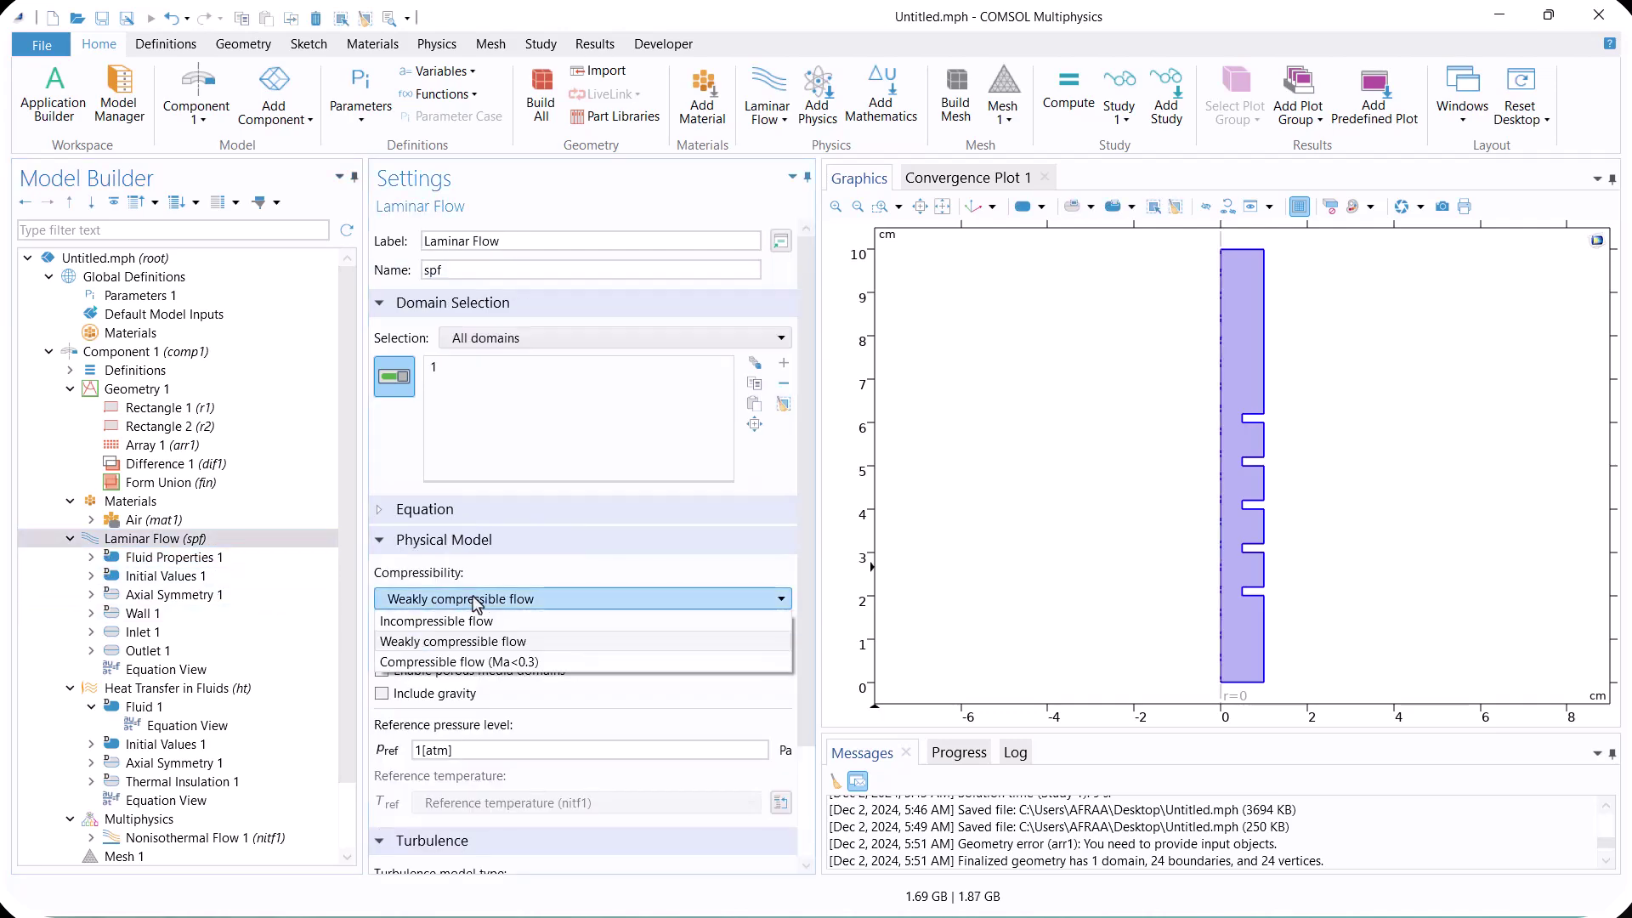
click(561, 622)
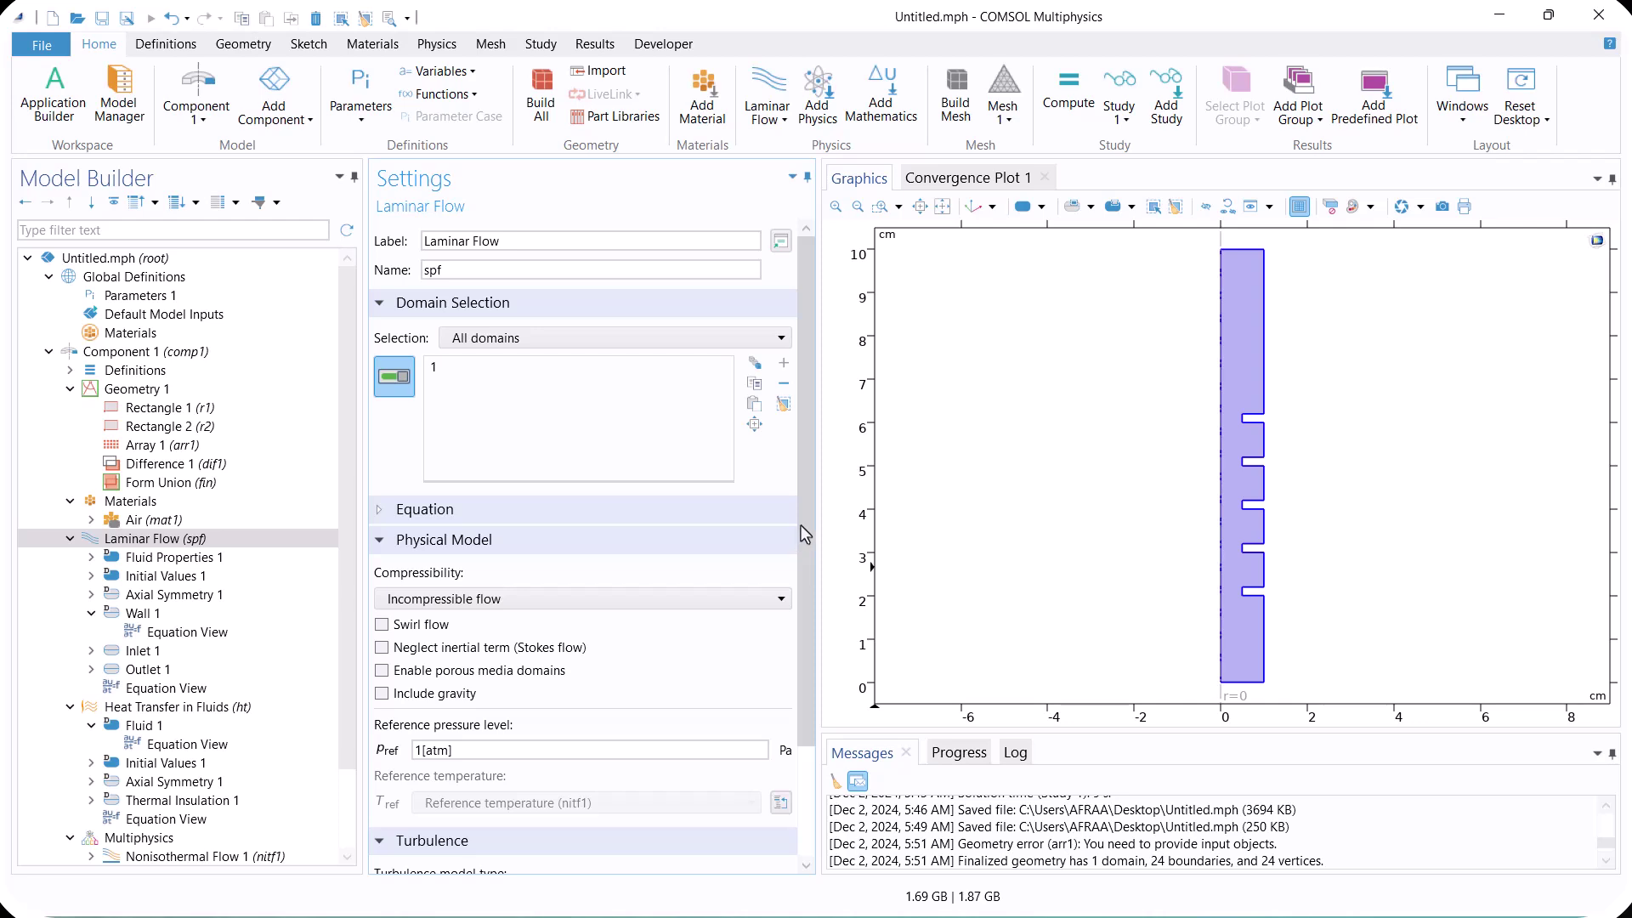
scroll(804, 534, down, 2)
click(91, 615)
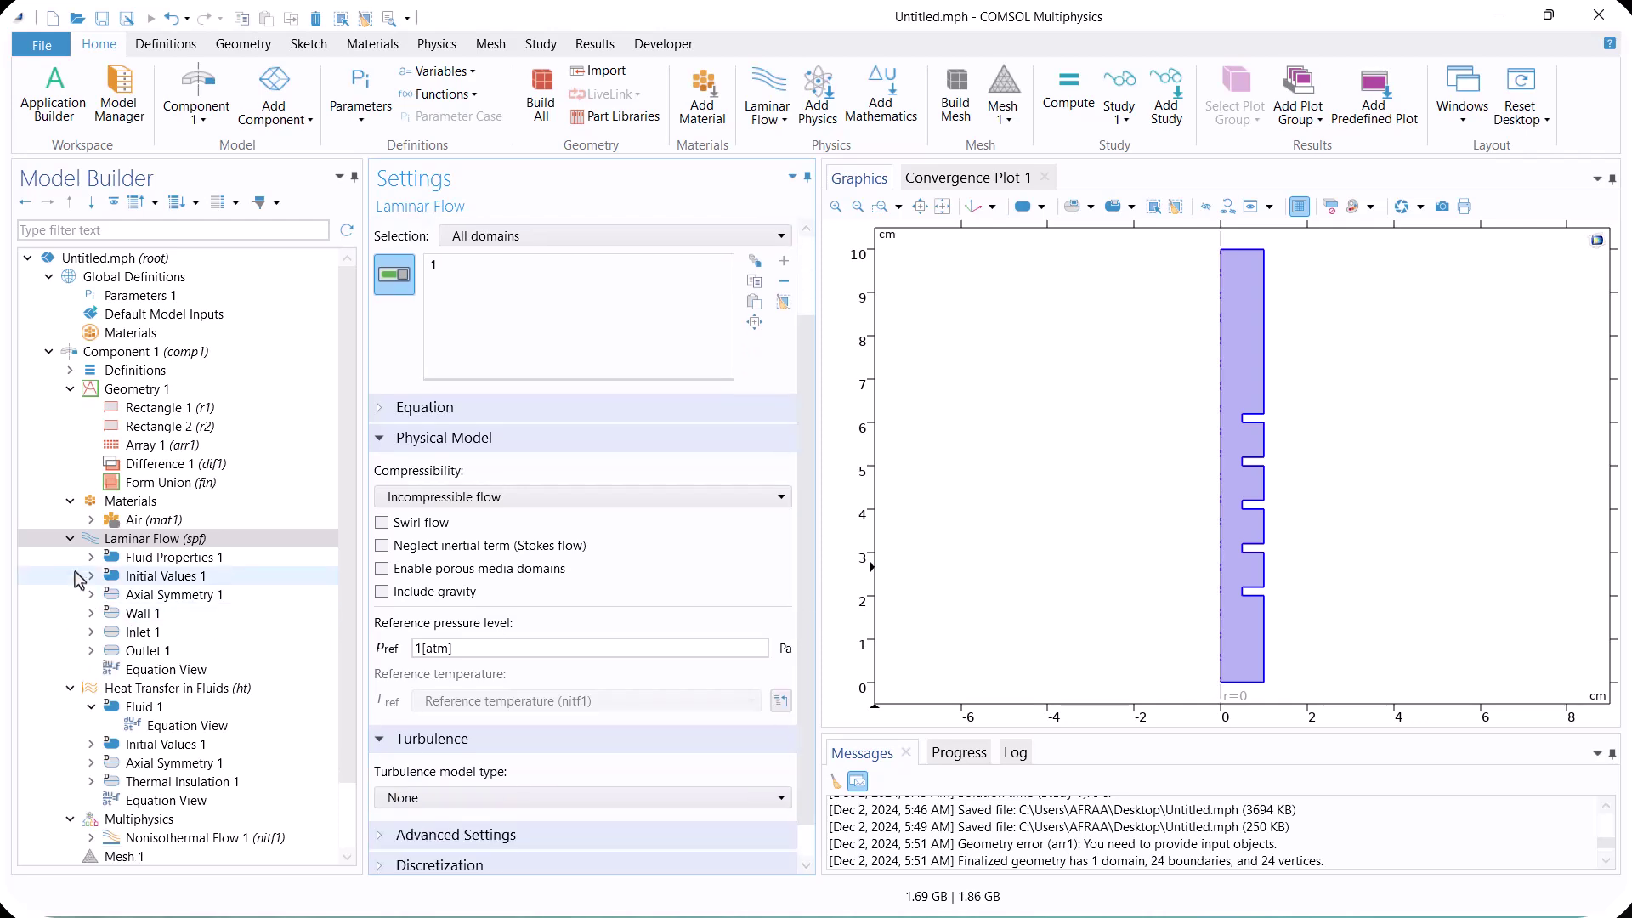
click(70, 539)
Add a general inward heat flux of 500 W/m² on the six outer vertical wall segments at r = 1 cm
click(140, 558)
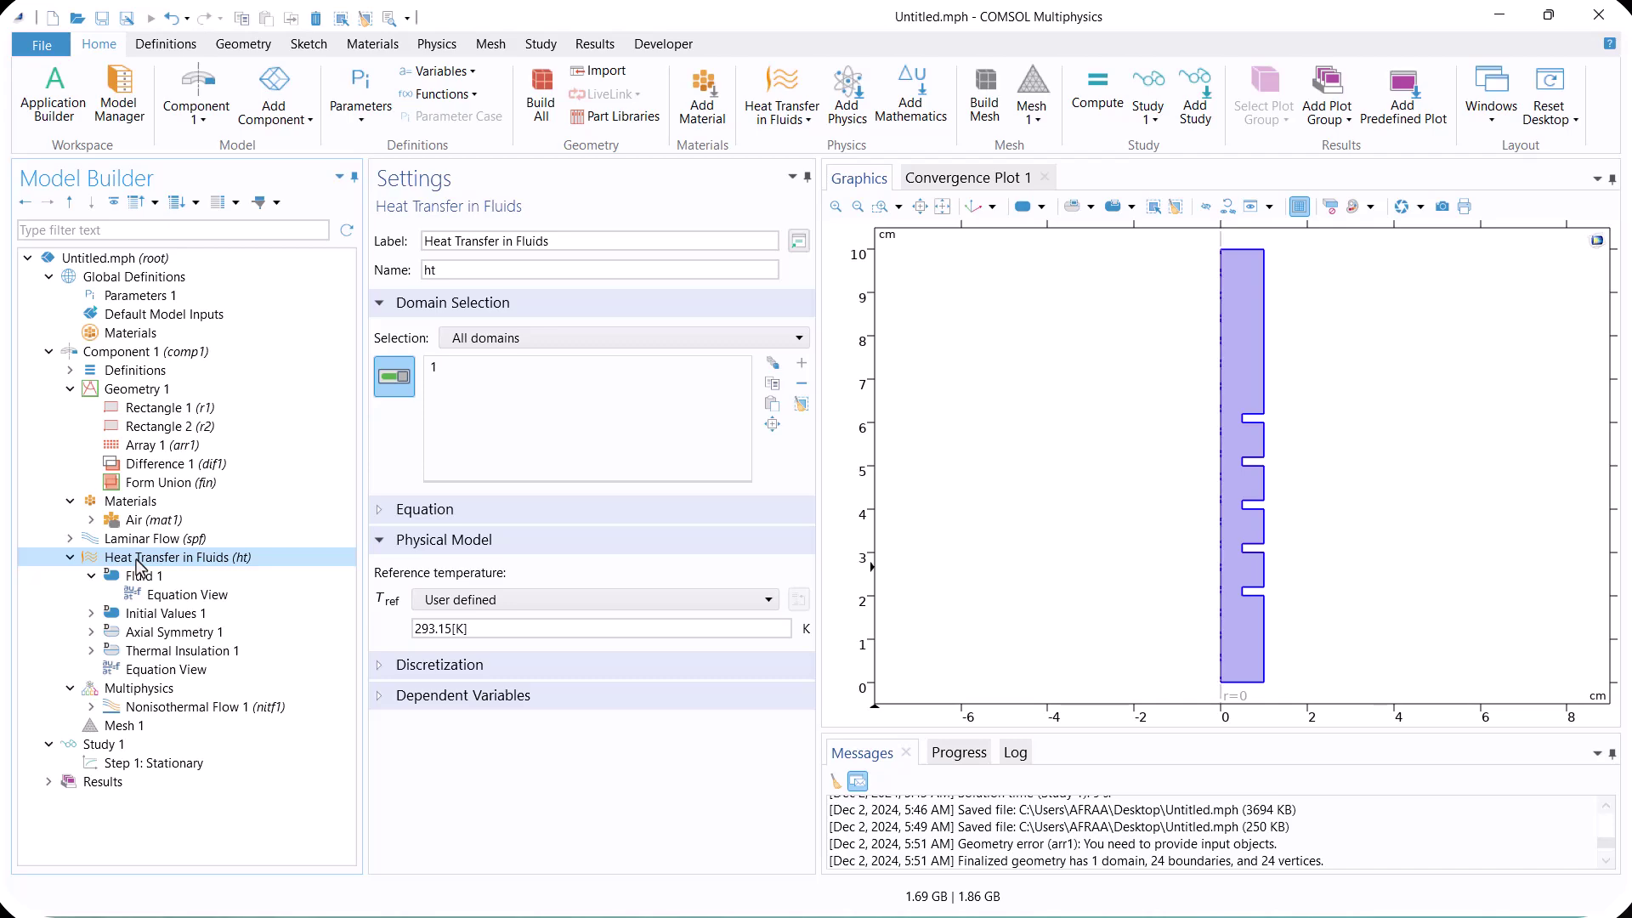
right_click(137, 561)
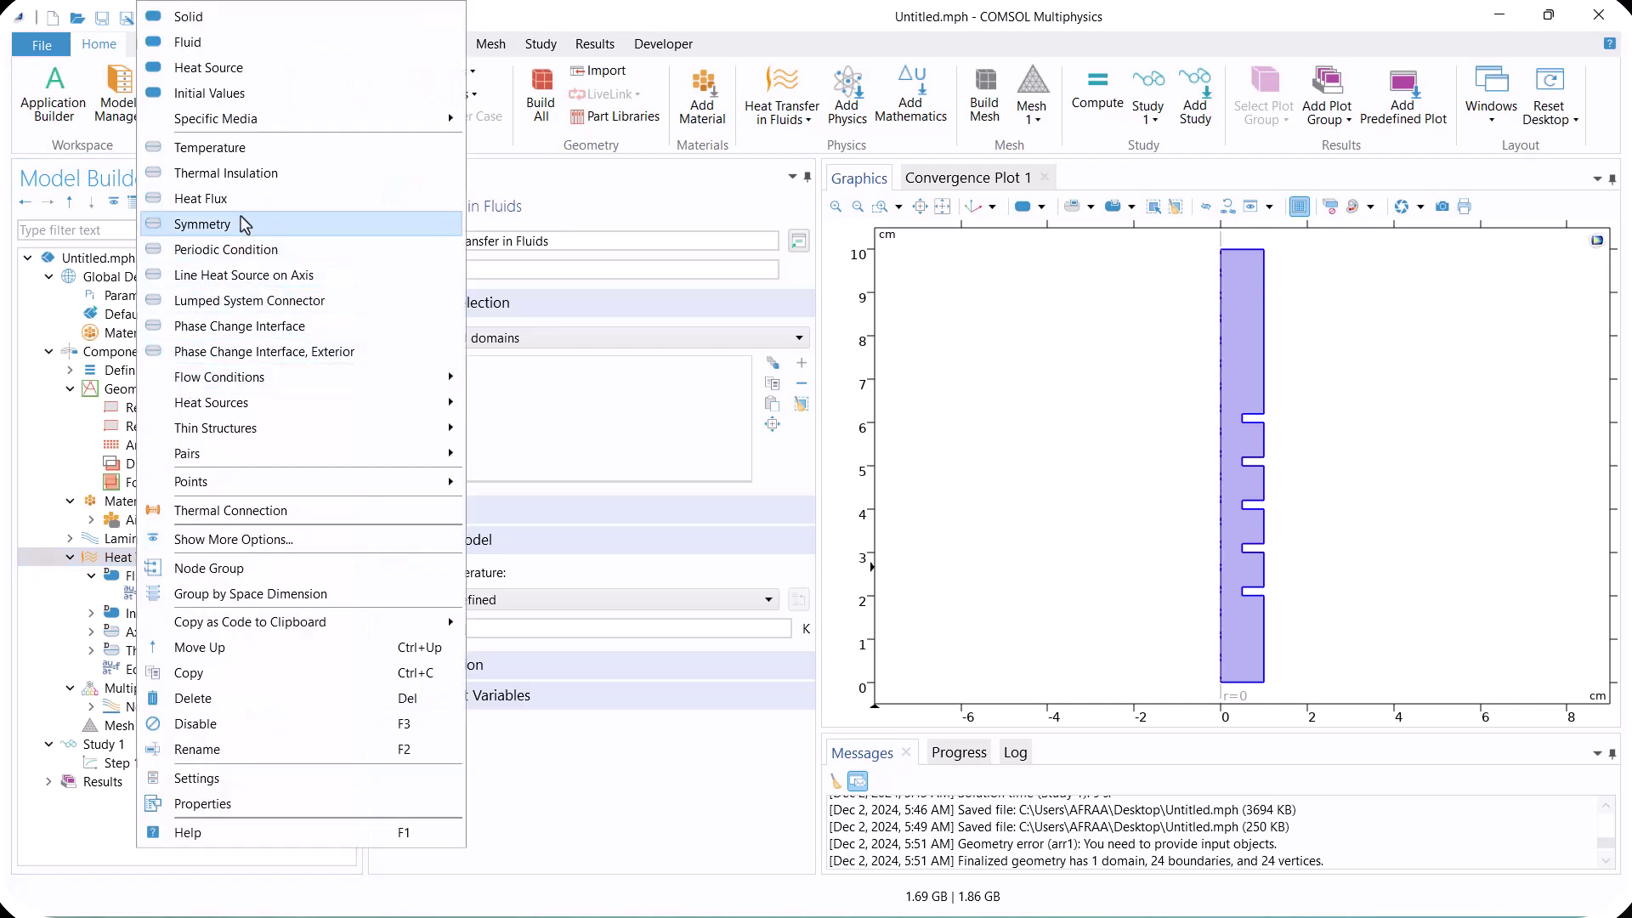
click(205, 198)
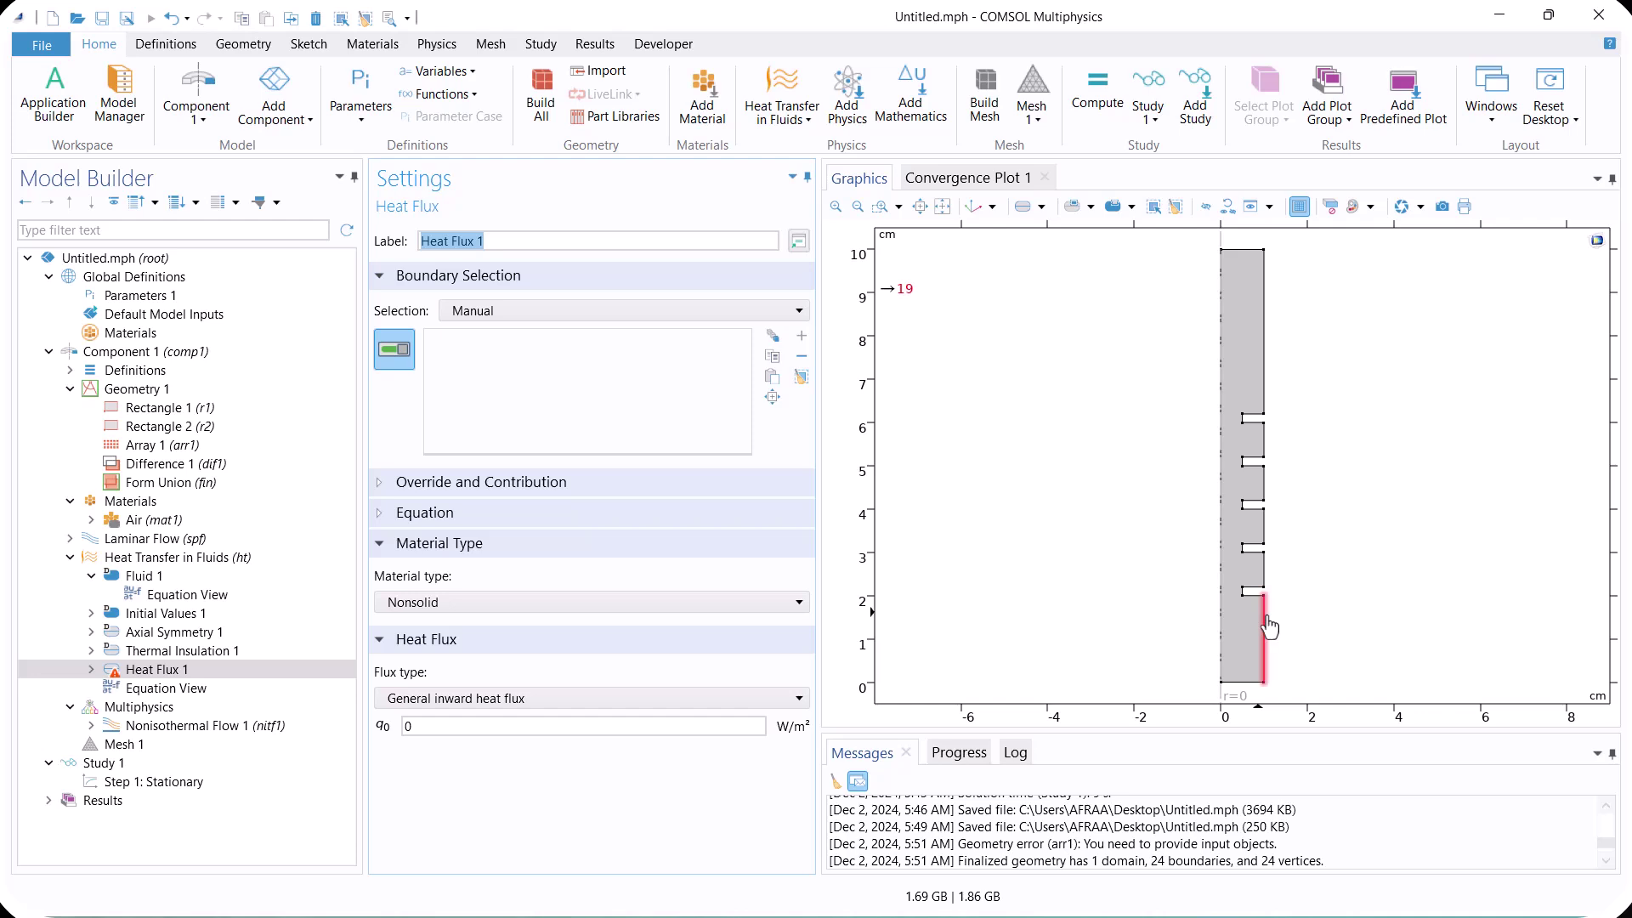
click(1261, 628)
click(1263, 570)
click(1265, 534)
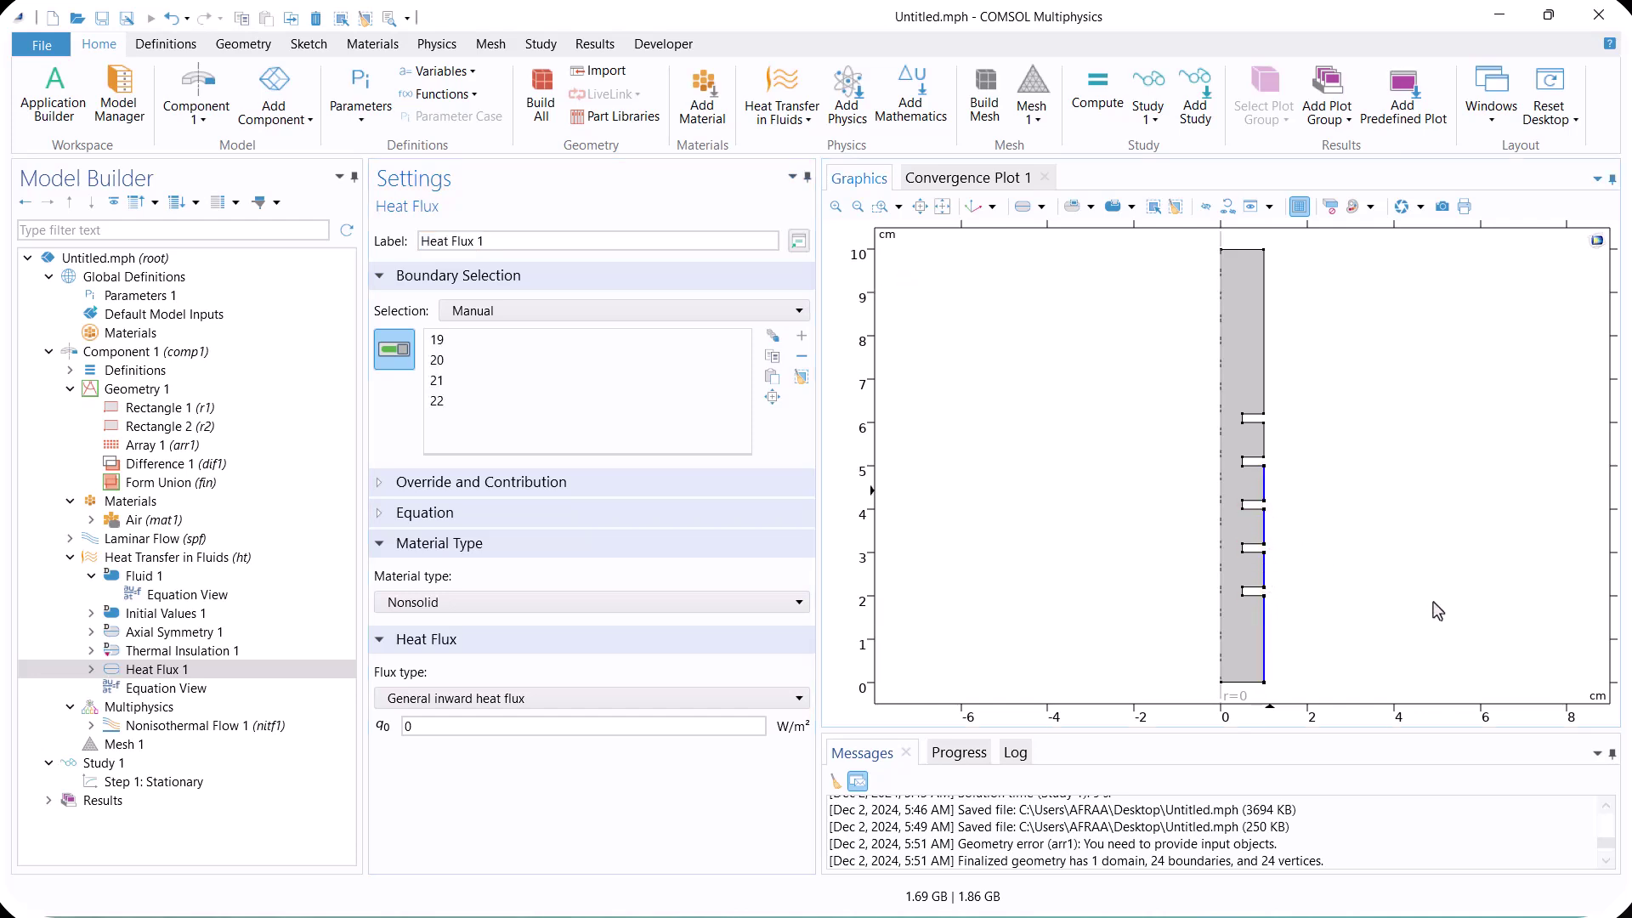
click(1267, 440)
click(1266, 413)
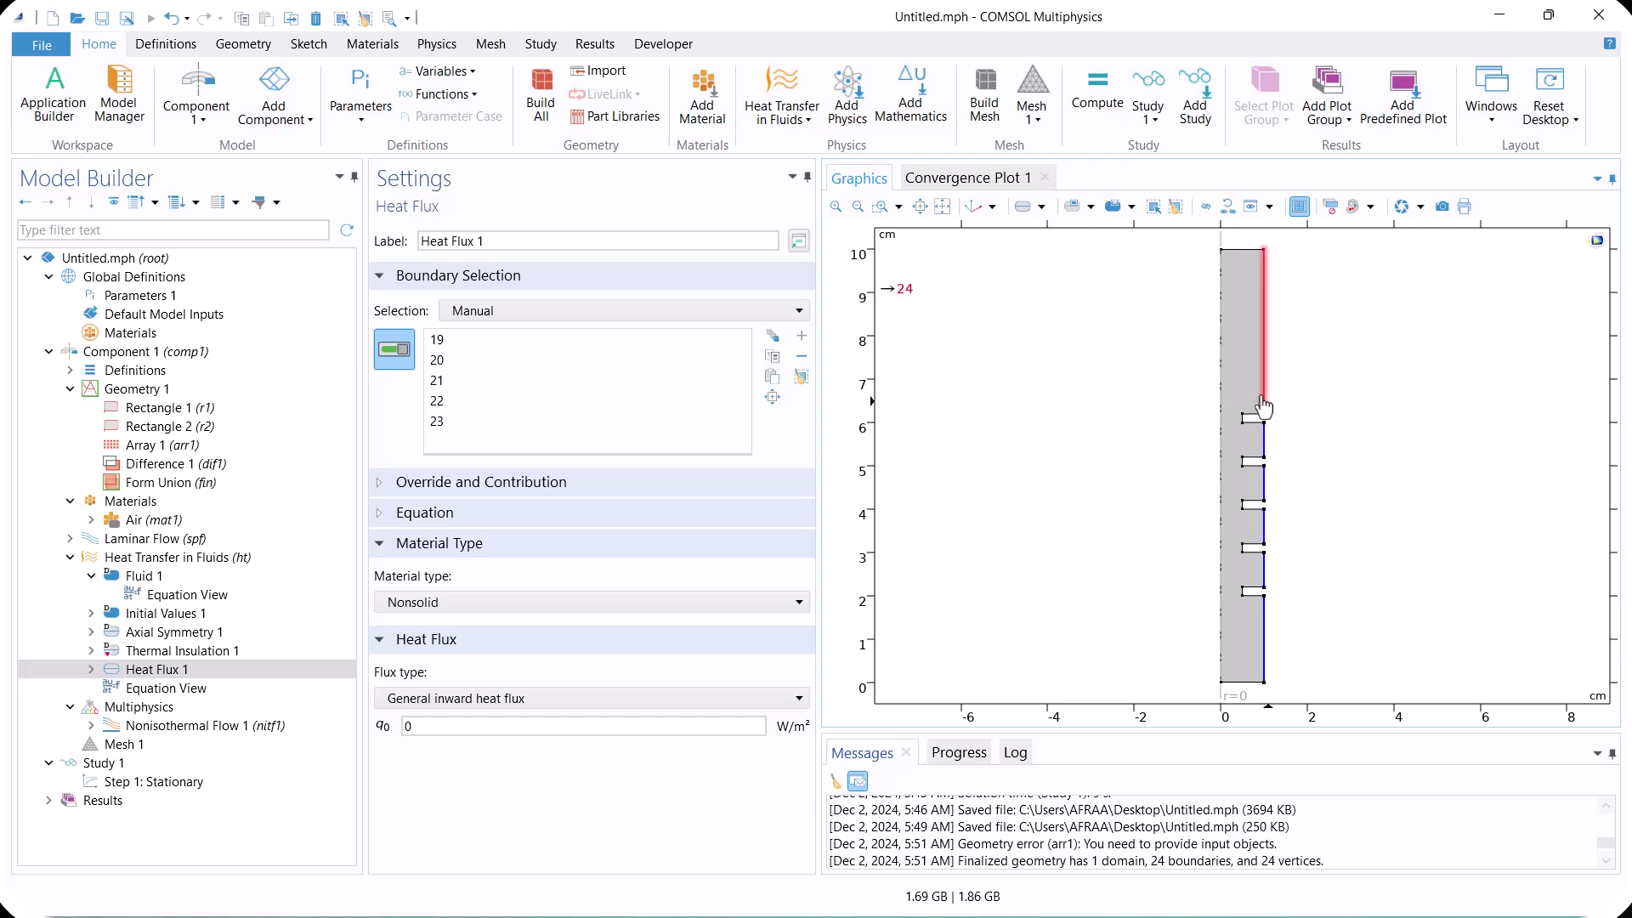
double_click(414, 726)
text(500)
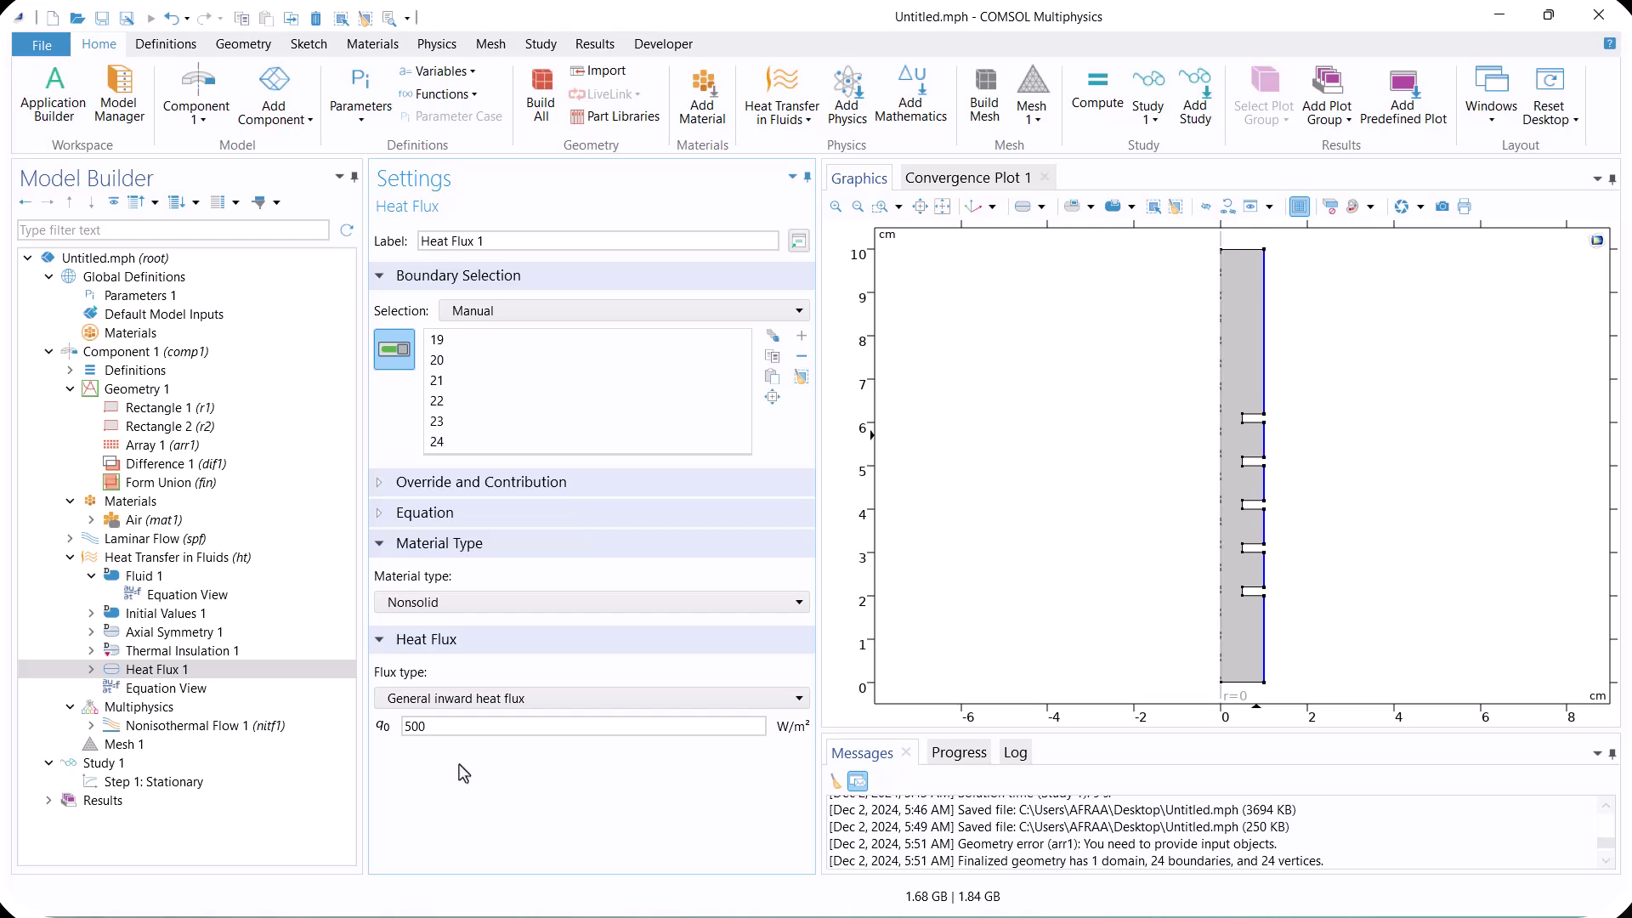
Add a Temperature boundary condition of 300 K on the bottom inlet edge in Heat Transfer in Fluids
right_click(196, 558)
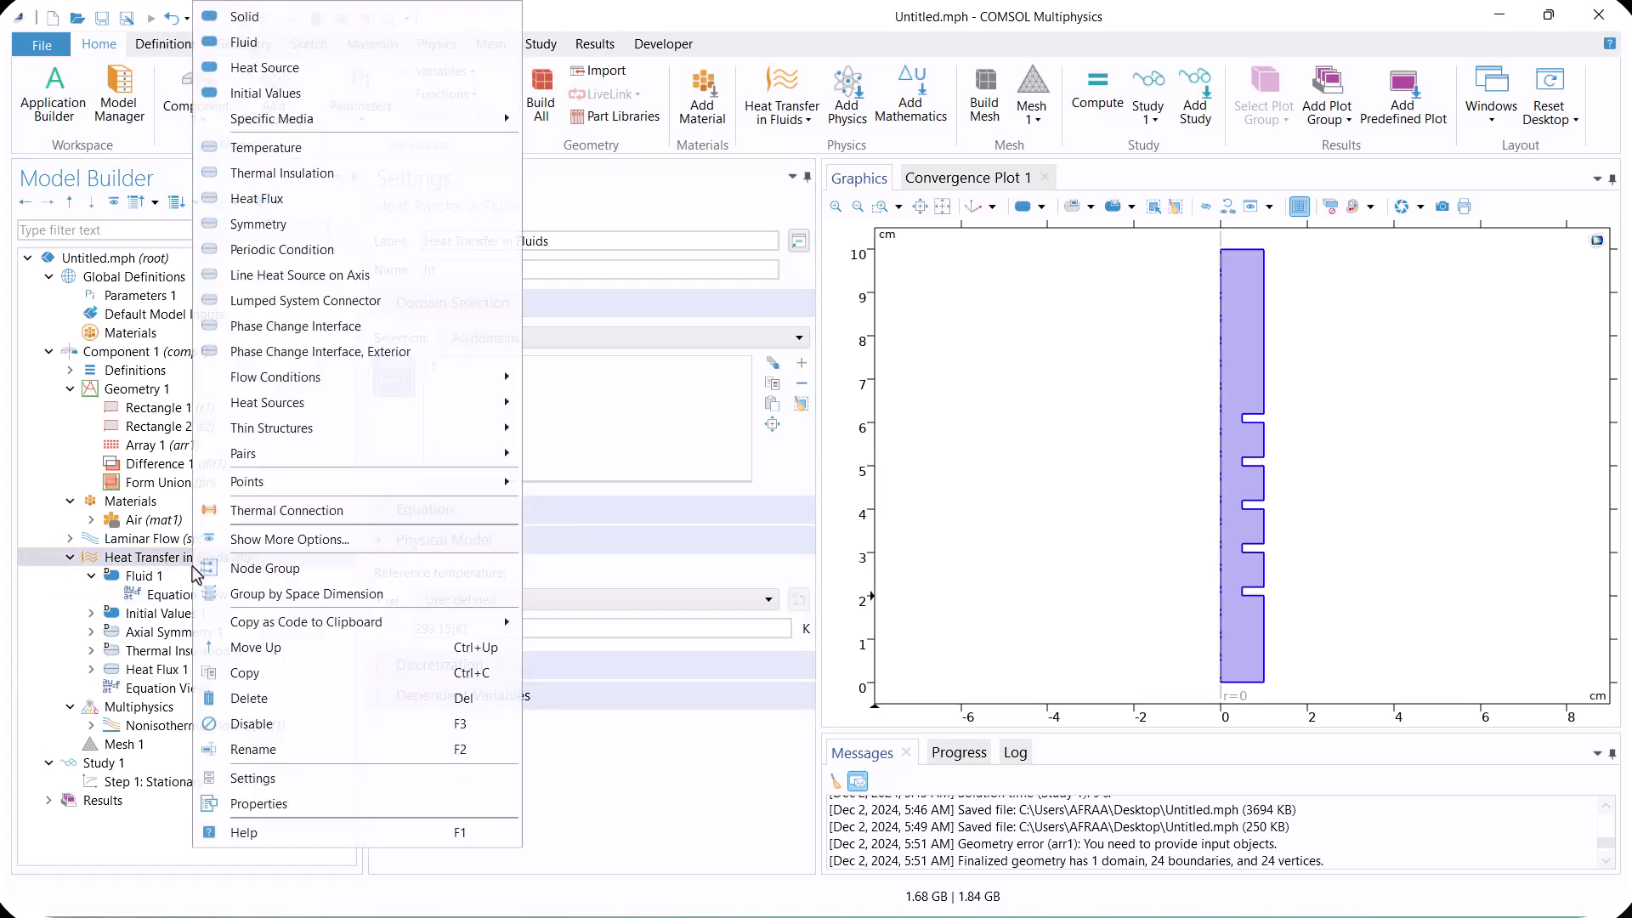
click(364, 150)
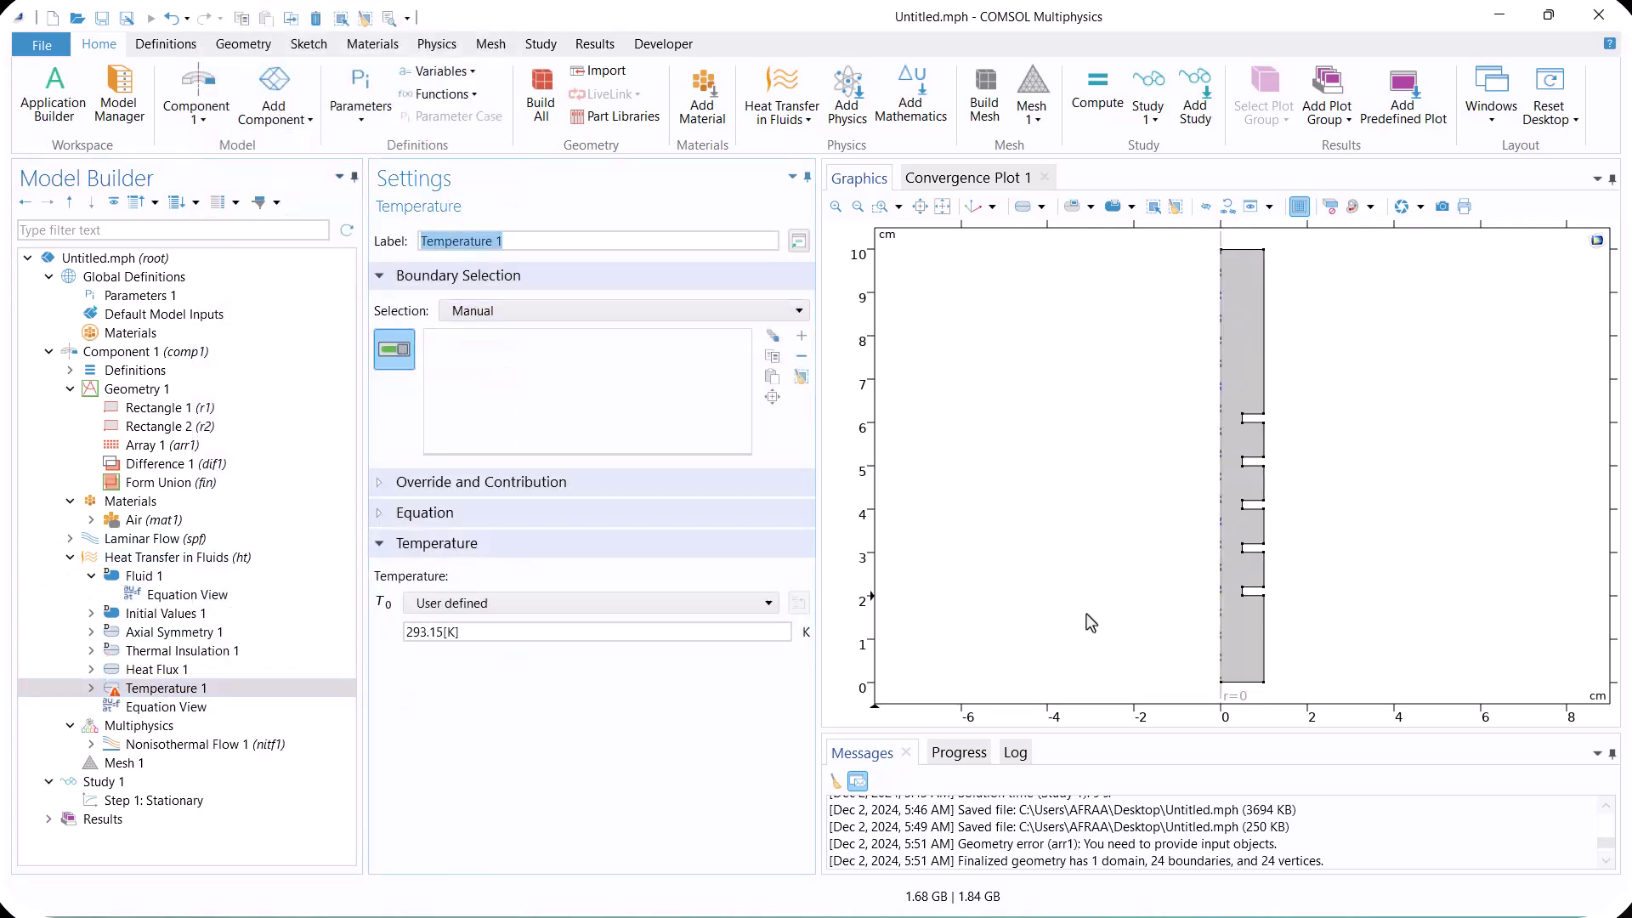
click(1257, 685)
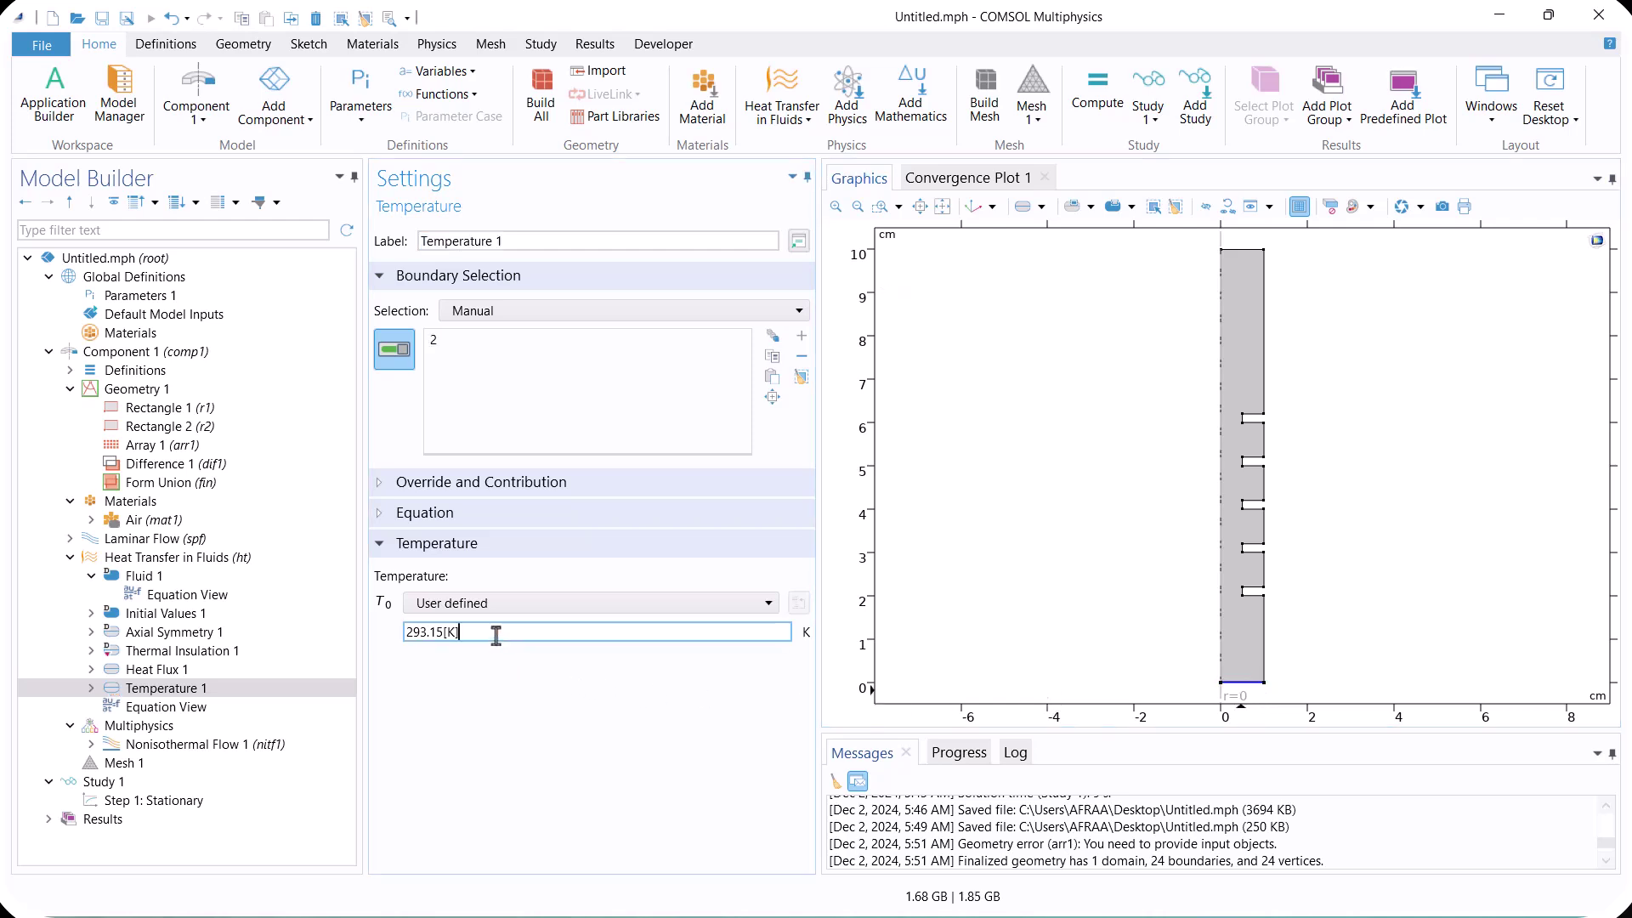
drag(495, 630, 380, 643)
text(300)
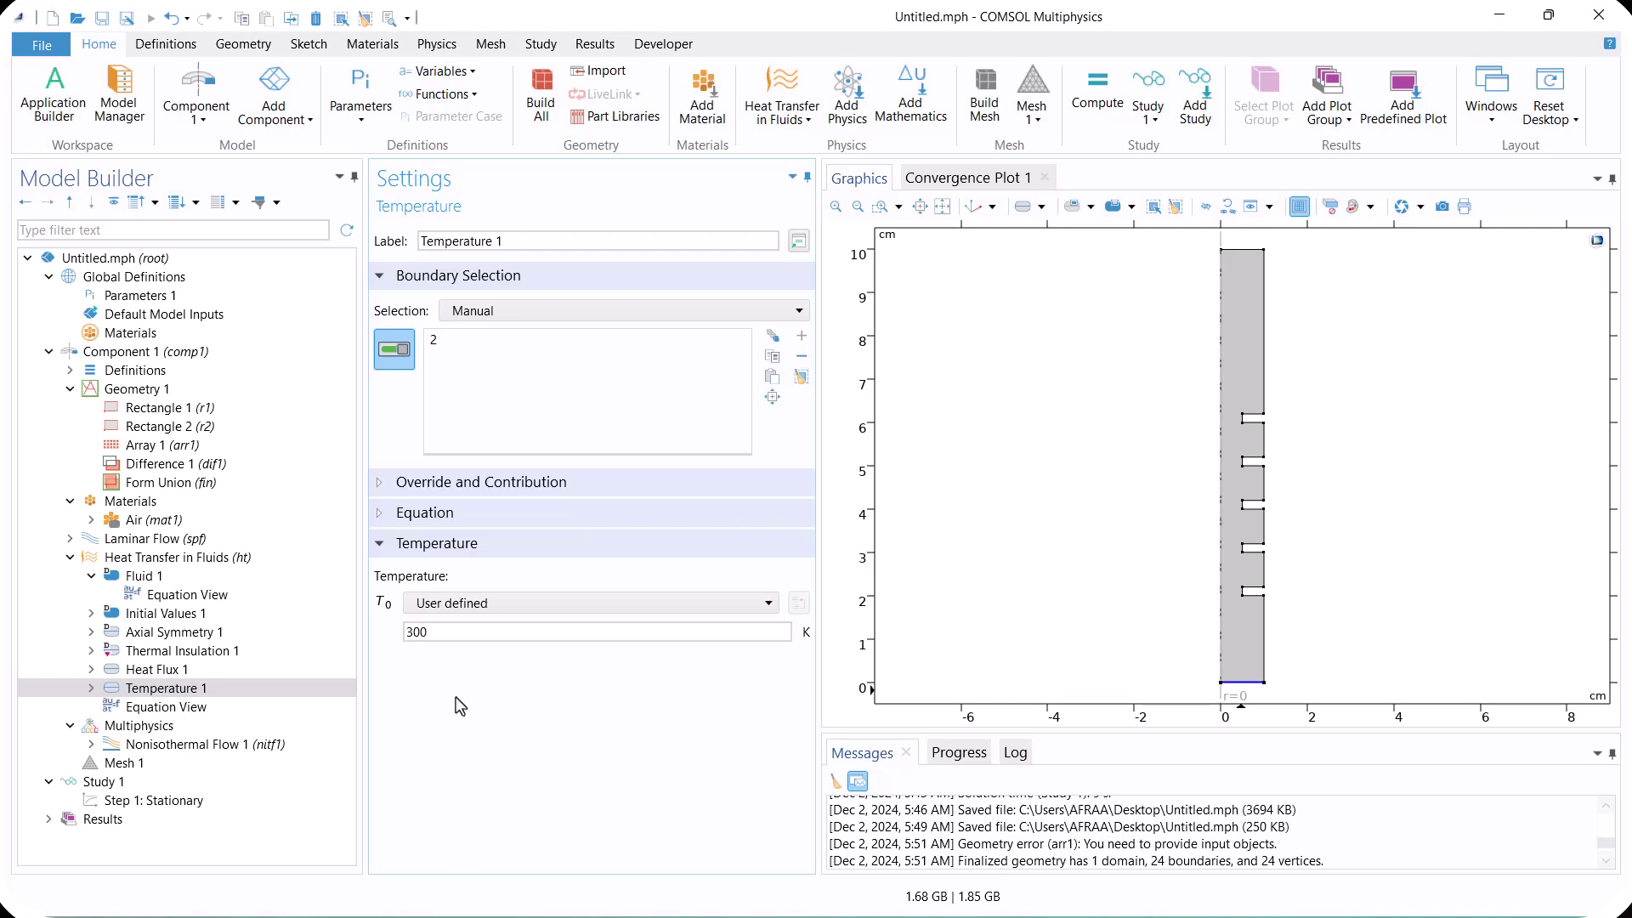
Add an Outflow condition for Heat Transfer in Fluids on the top edge of the tube
click(170, 538)
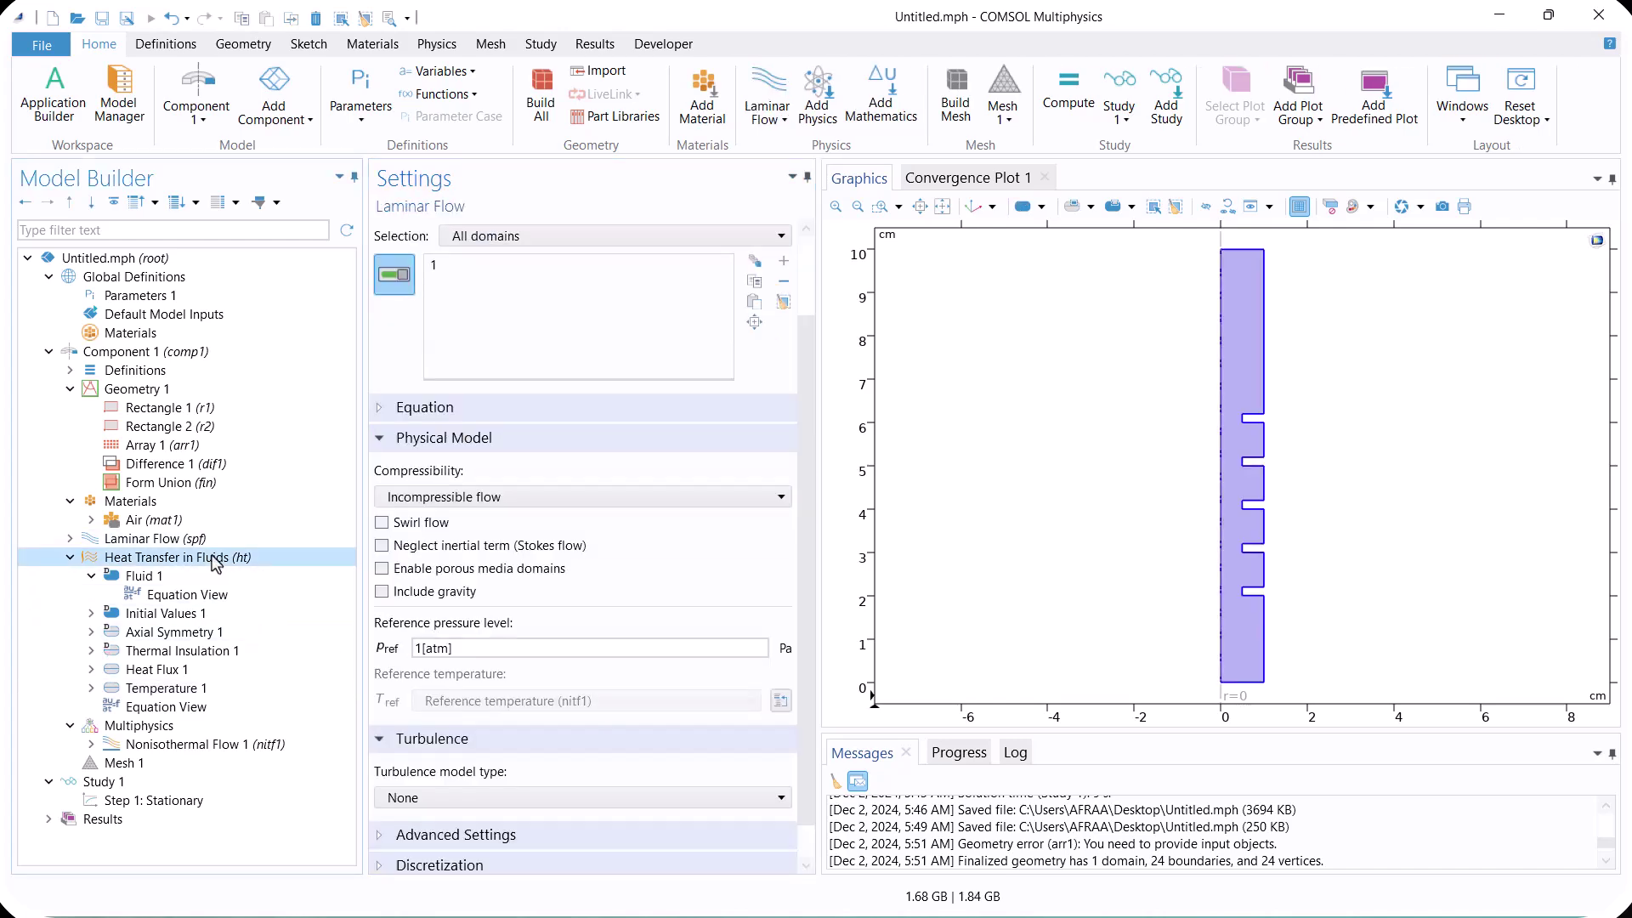
right_click(215, 559)
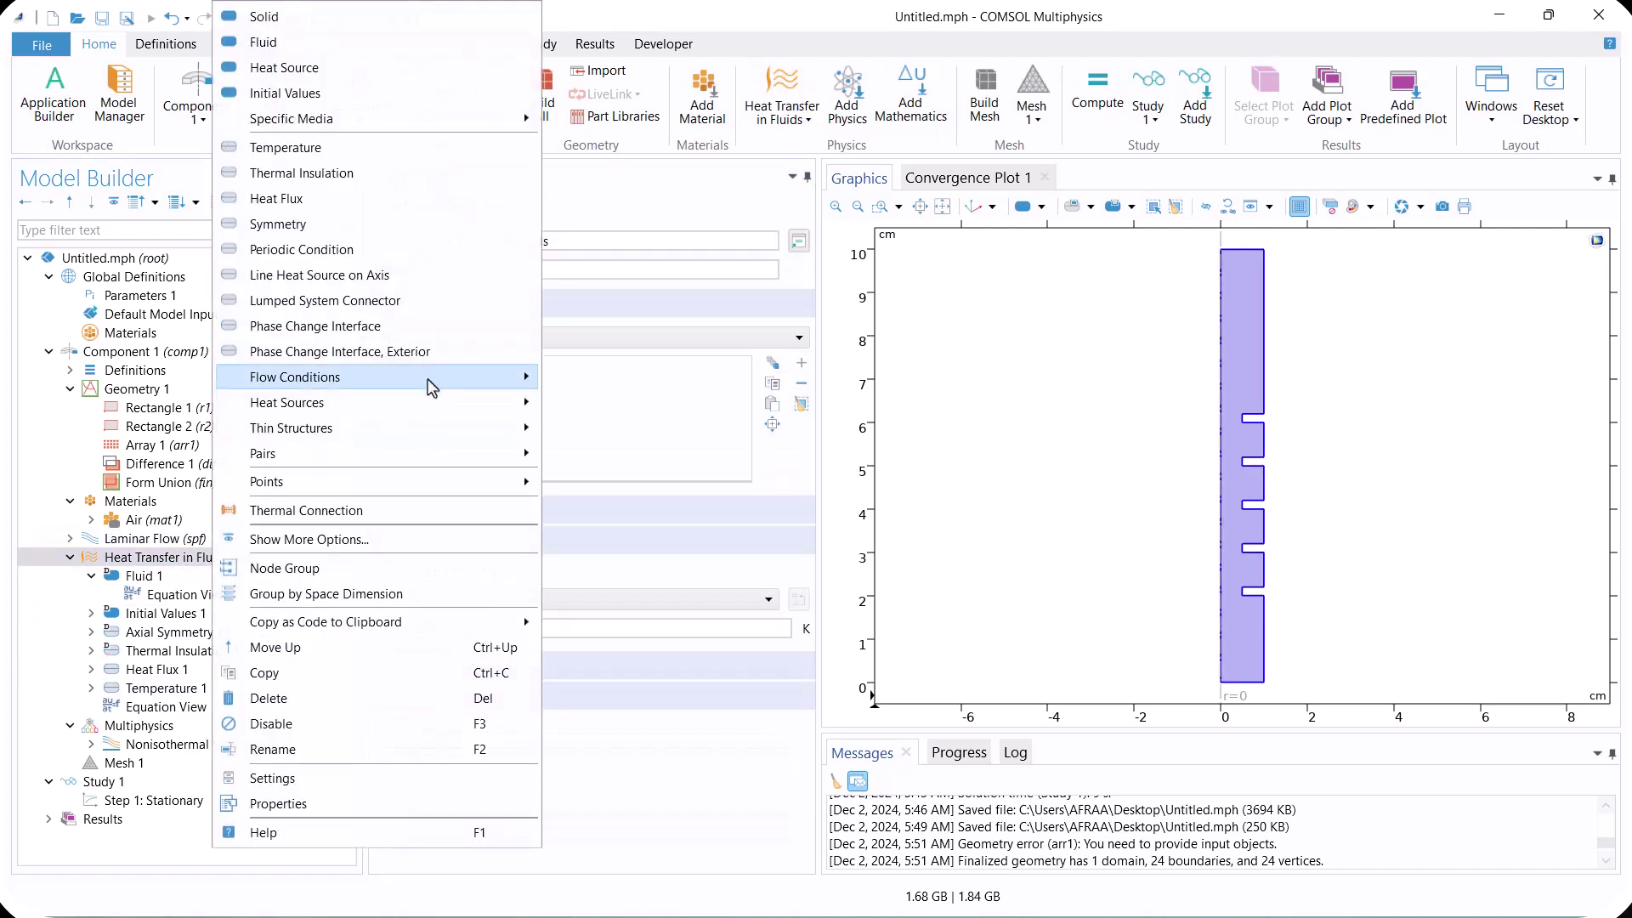
mouse_move(520, 376)
click(614, 404)
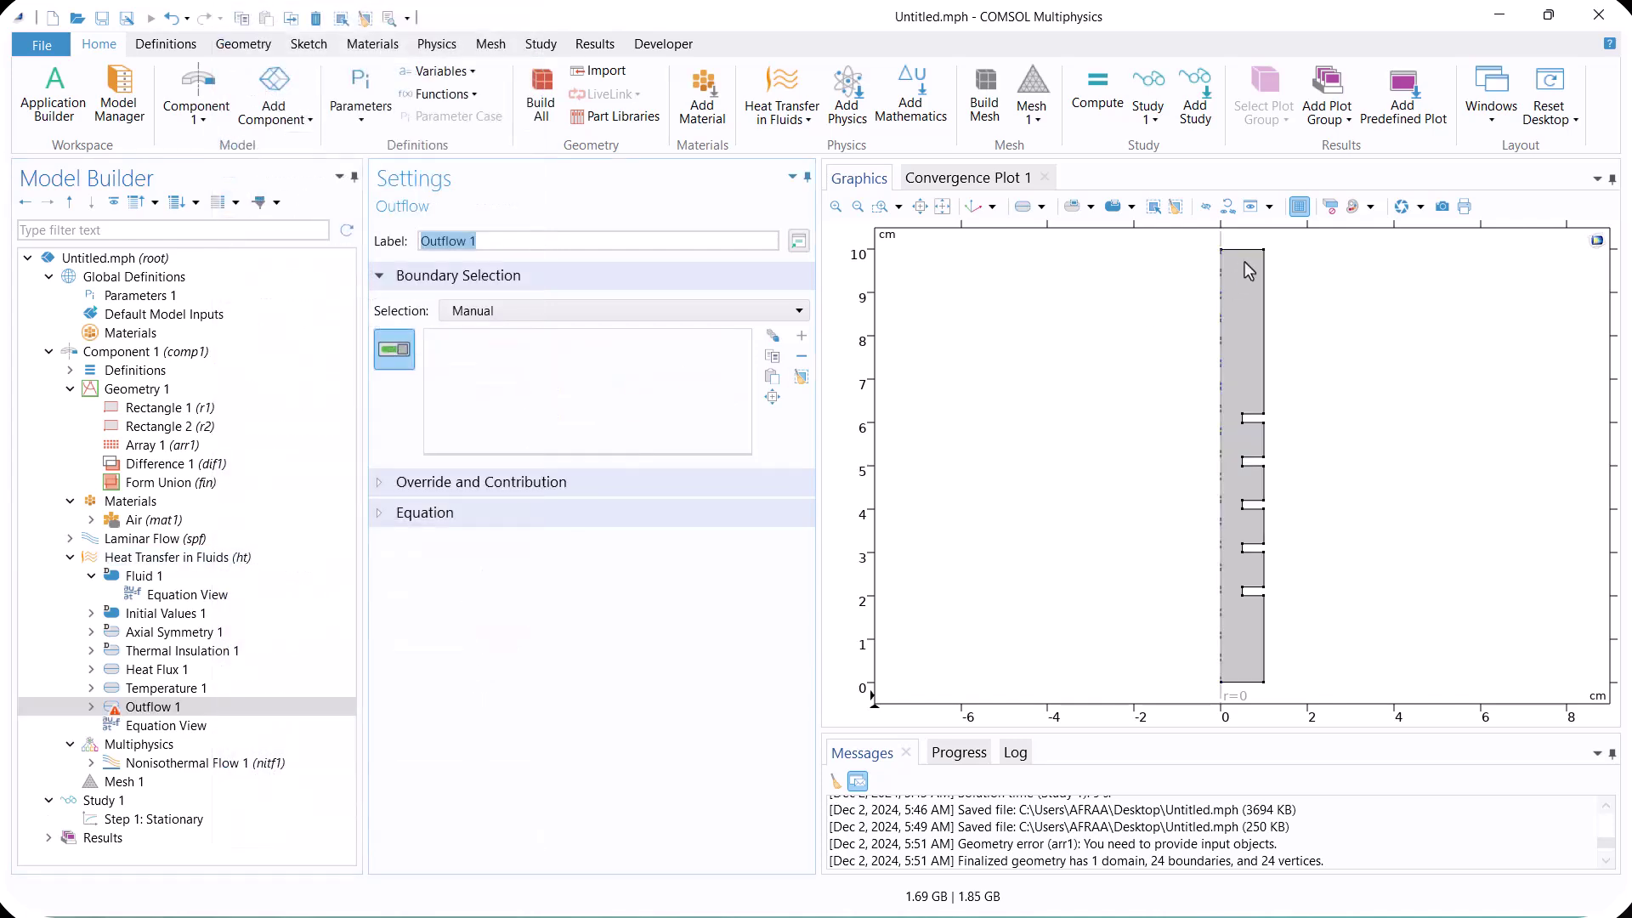
click(1257, 249)
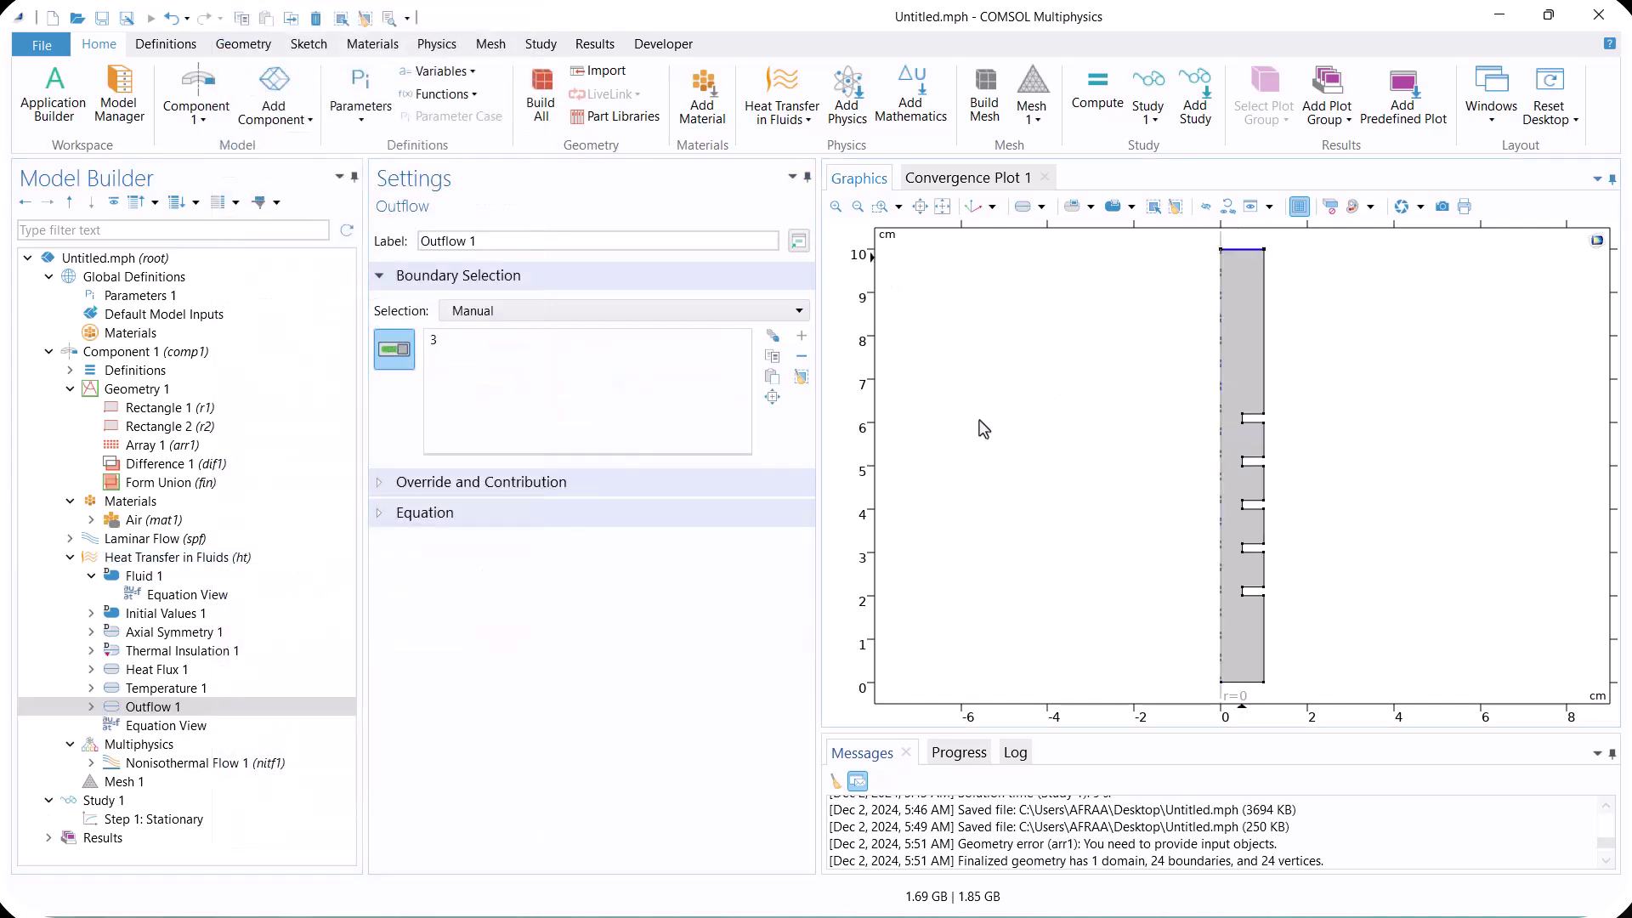
click(70, 557)
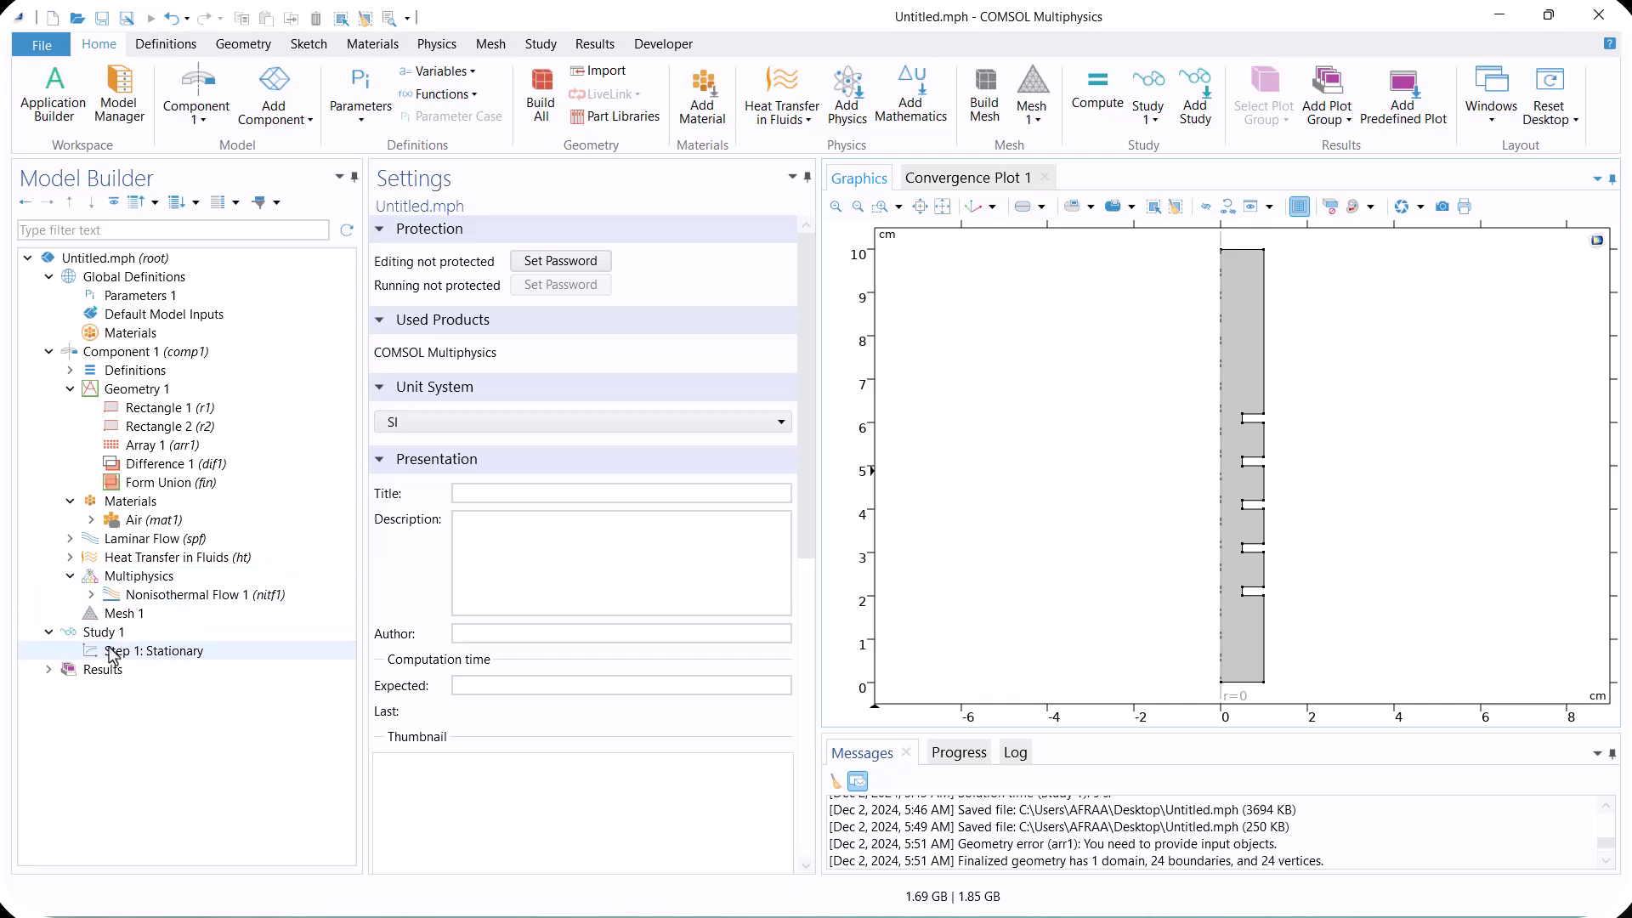
Build the physics-controlled mesh and inspect it closely around the lowest notch
click(136, 576)
click(140, 596)
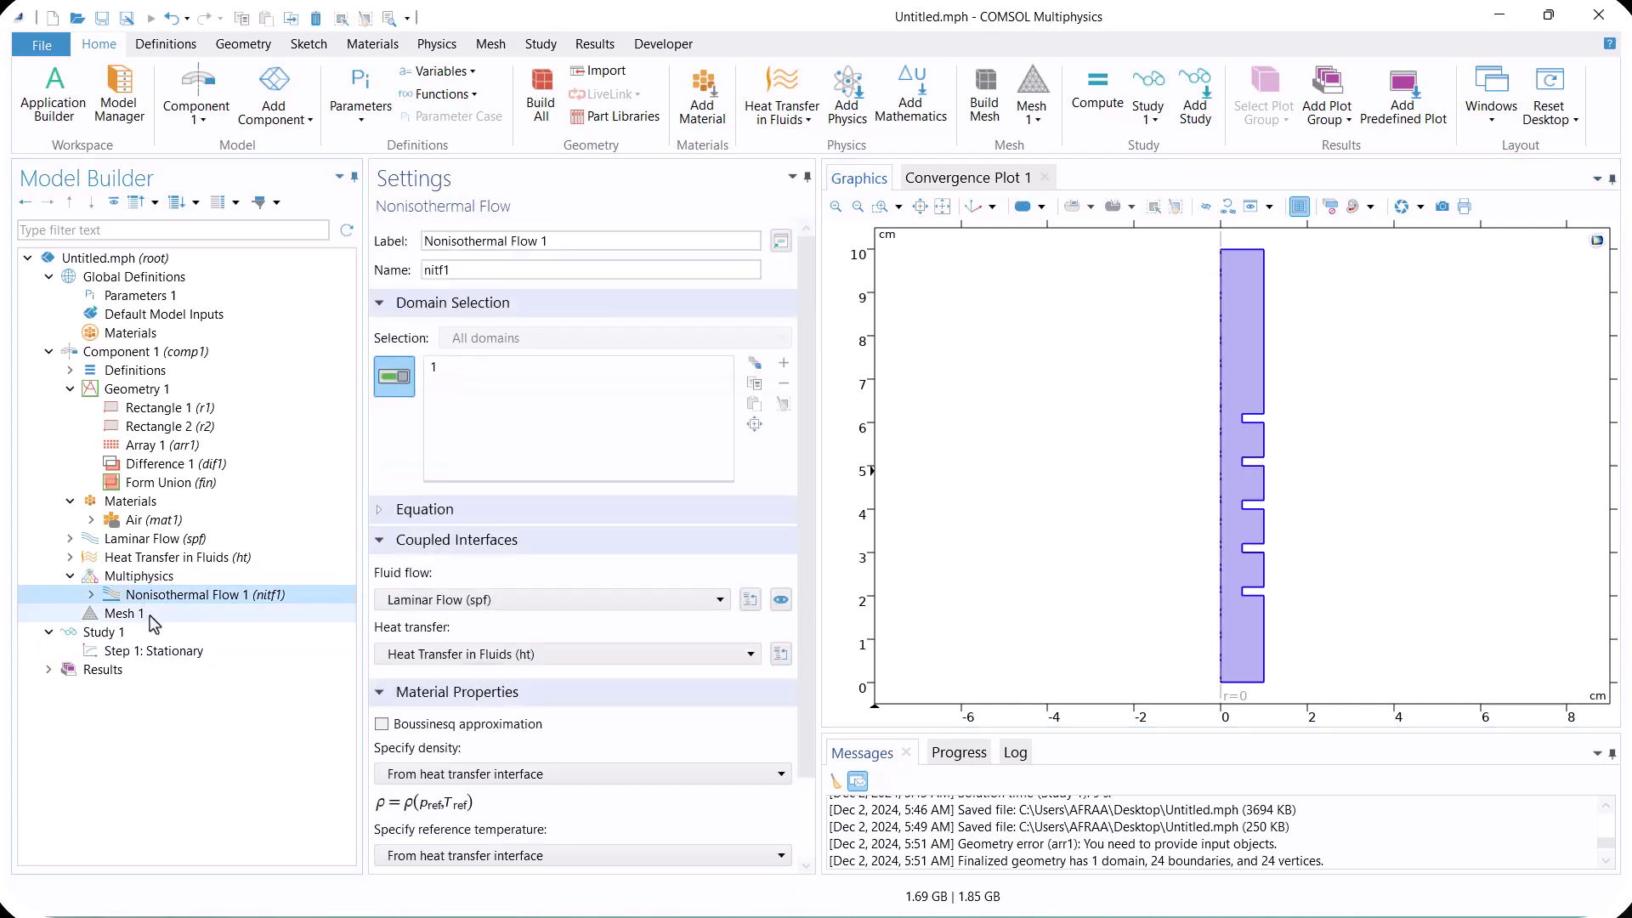
click(152, 618)
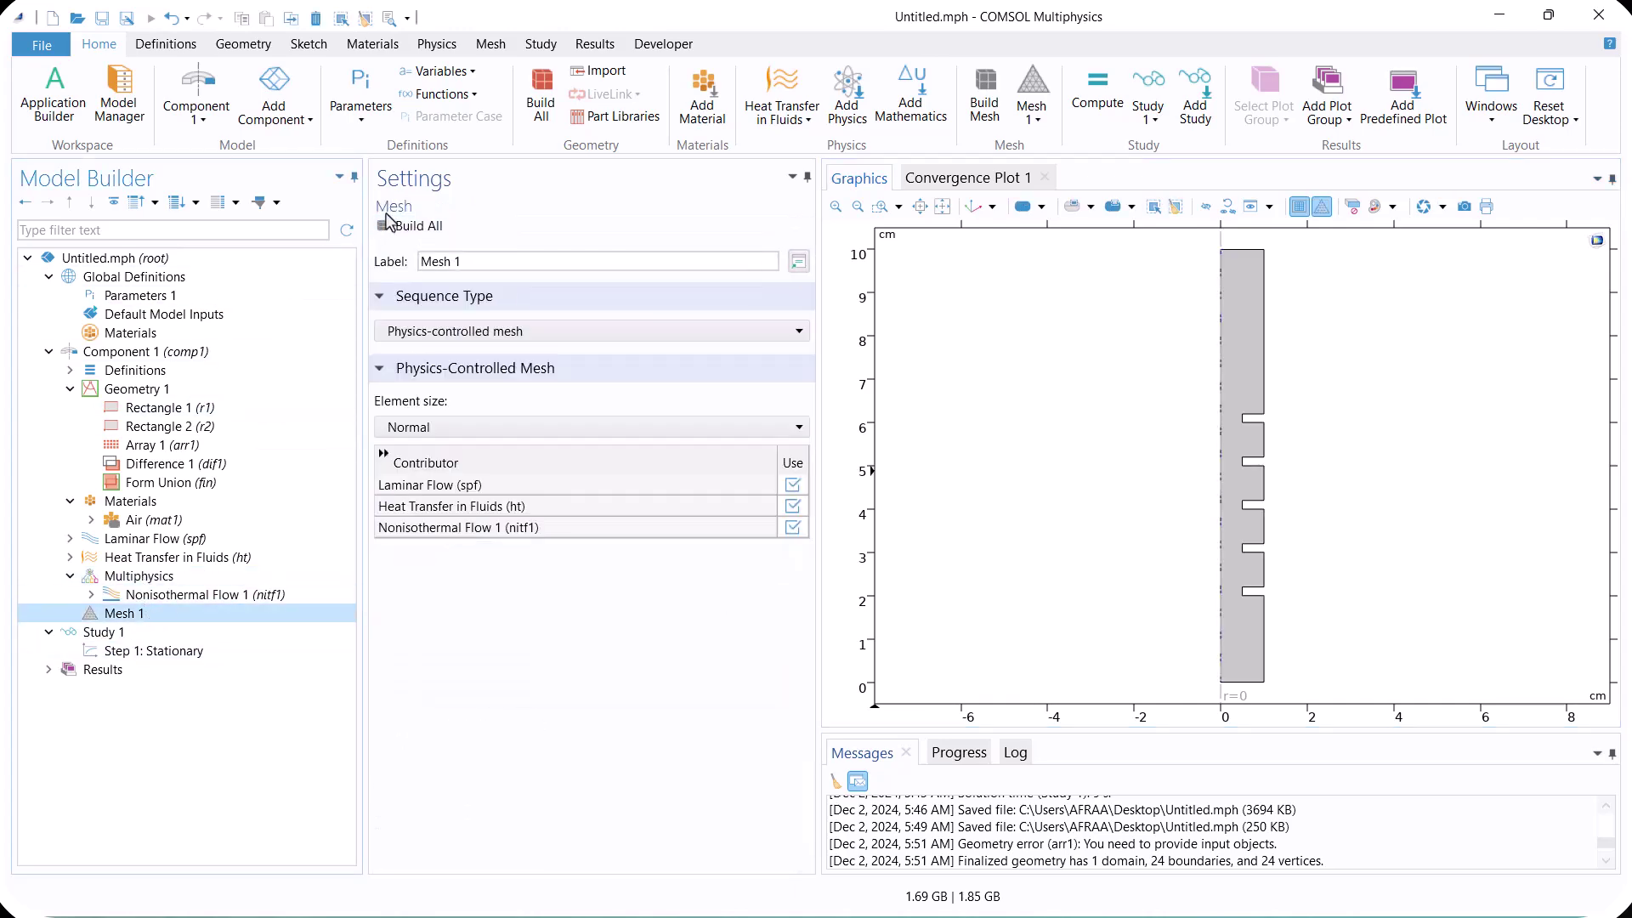
click(391, 224)
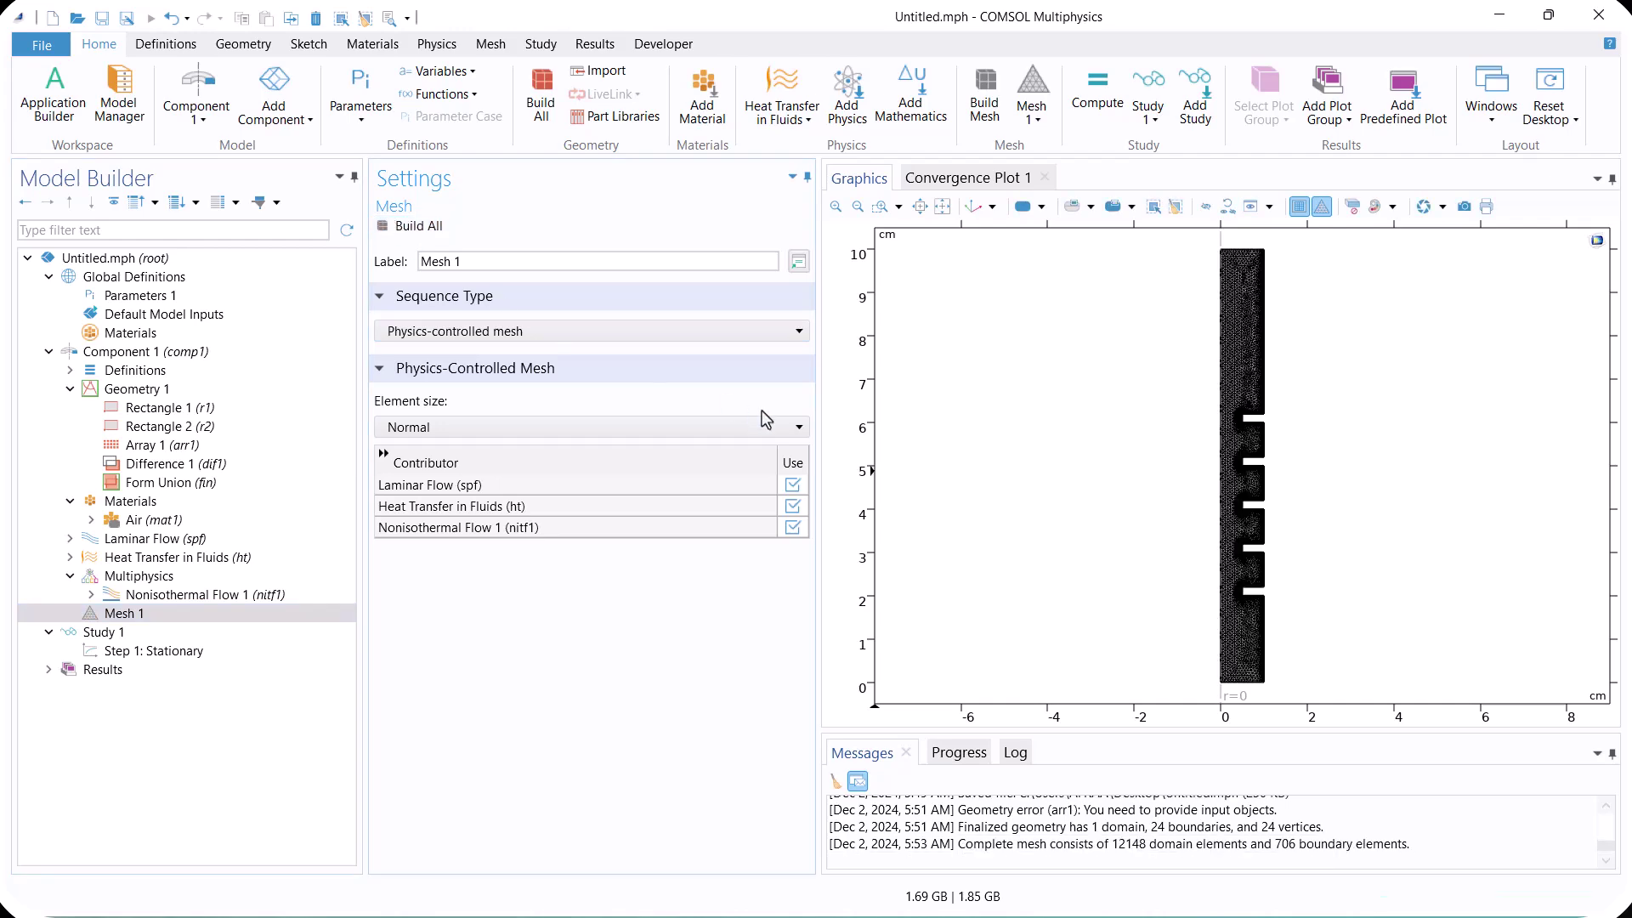
click(890, 207)
drag(1213, 562, 1294, 631)
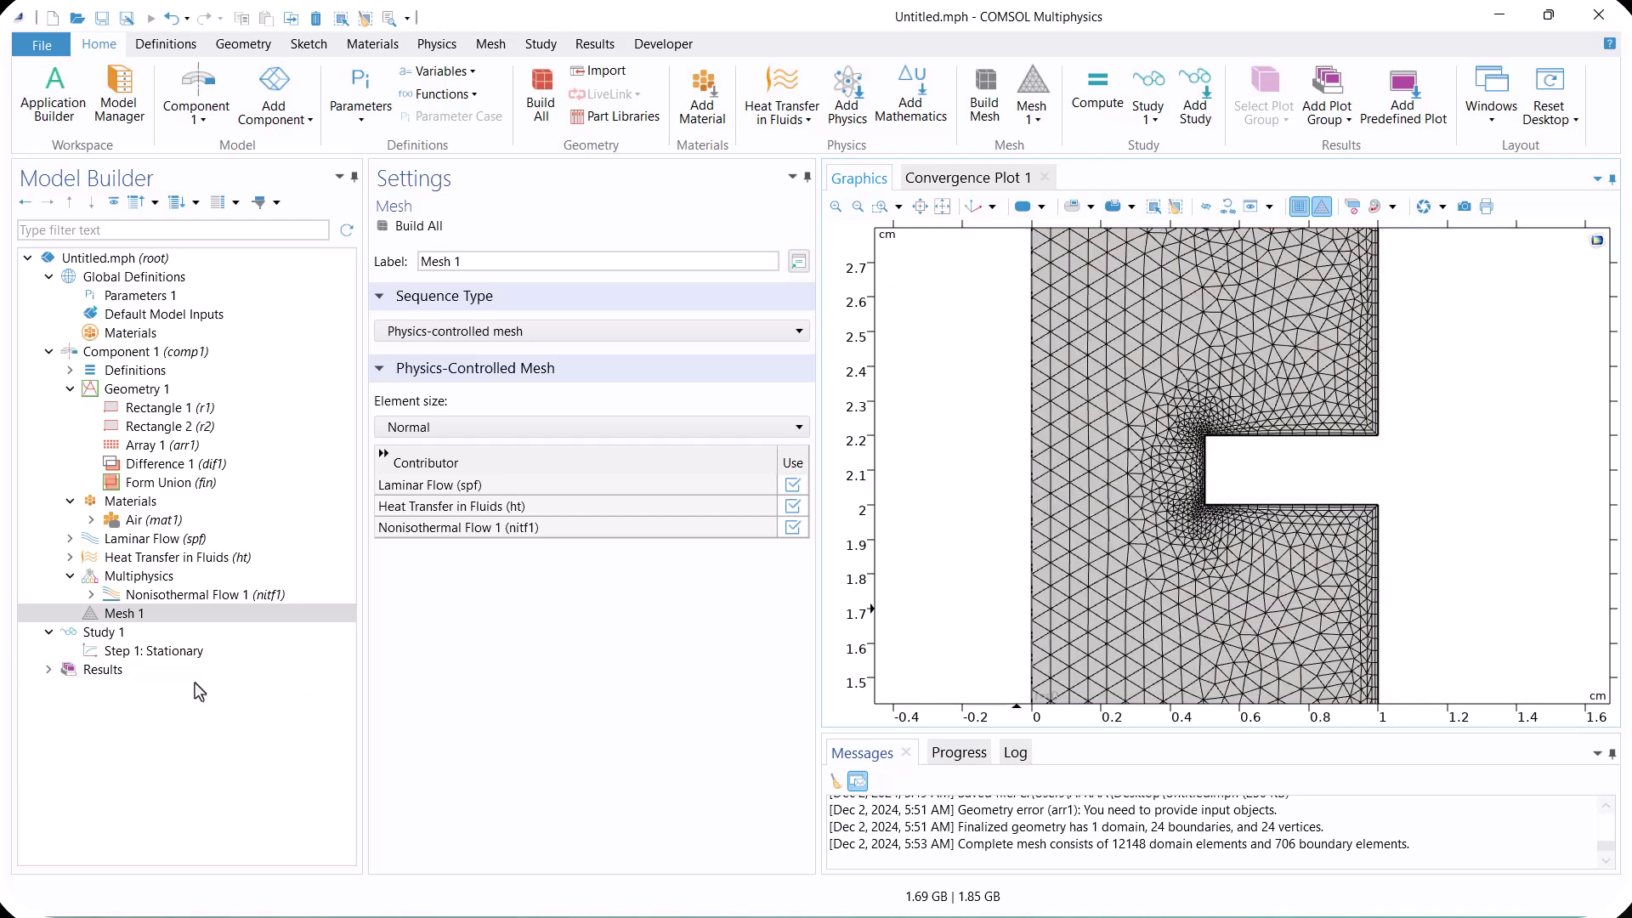
Compute the stationary study and examine the velocity magnitude plot around the notches
click(151, 671)
click(145, 650)
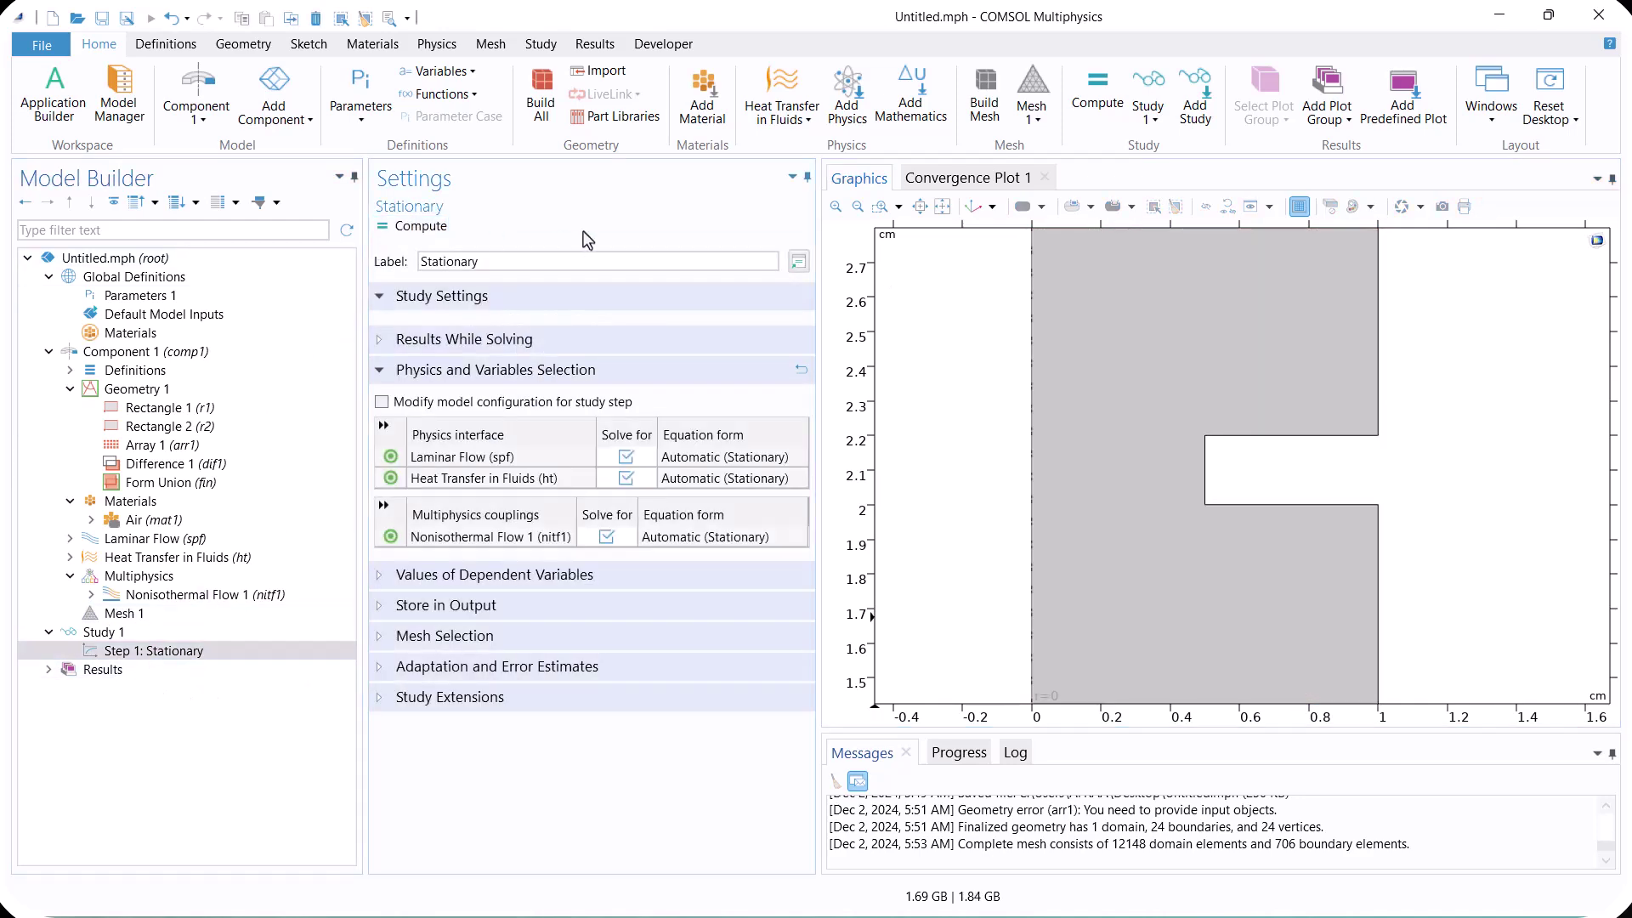
key(F8)
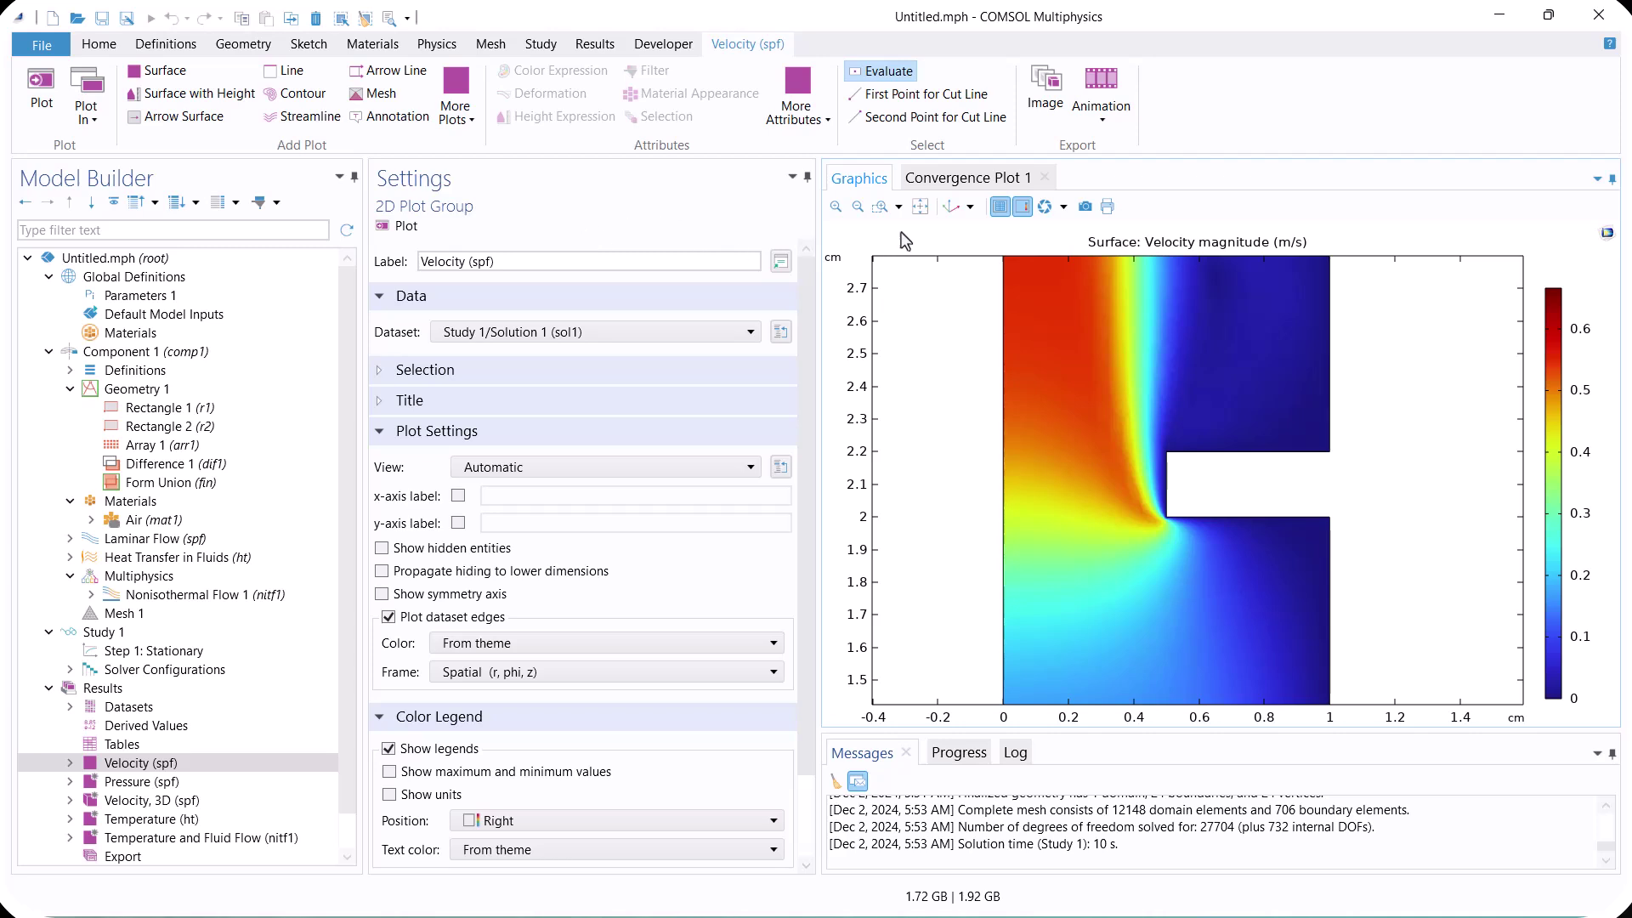
click(920, 208)
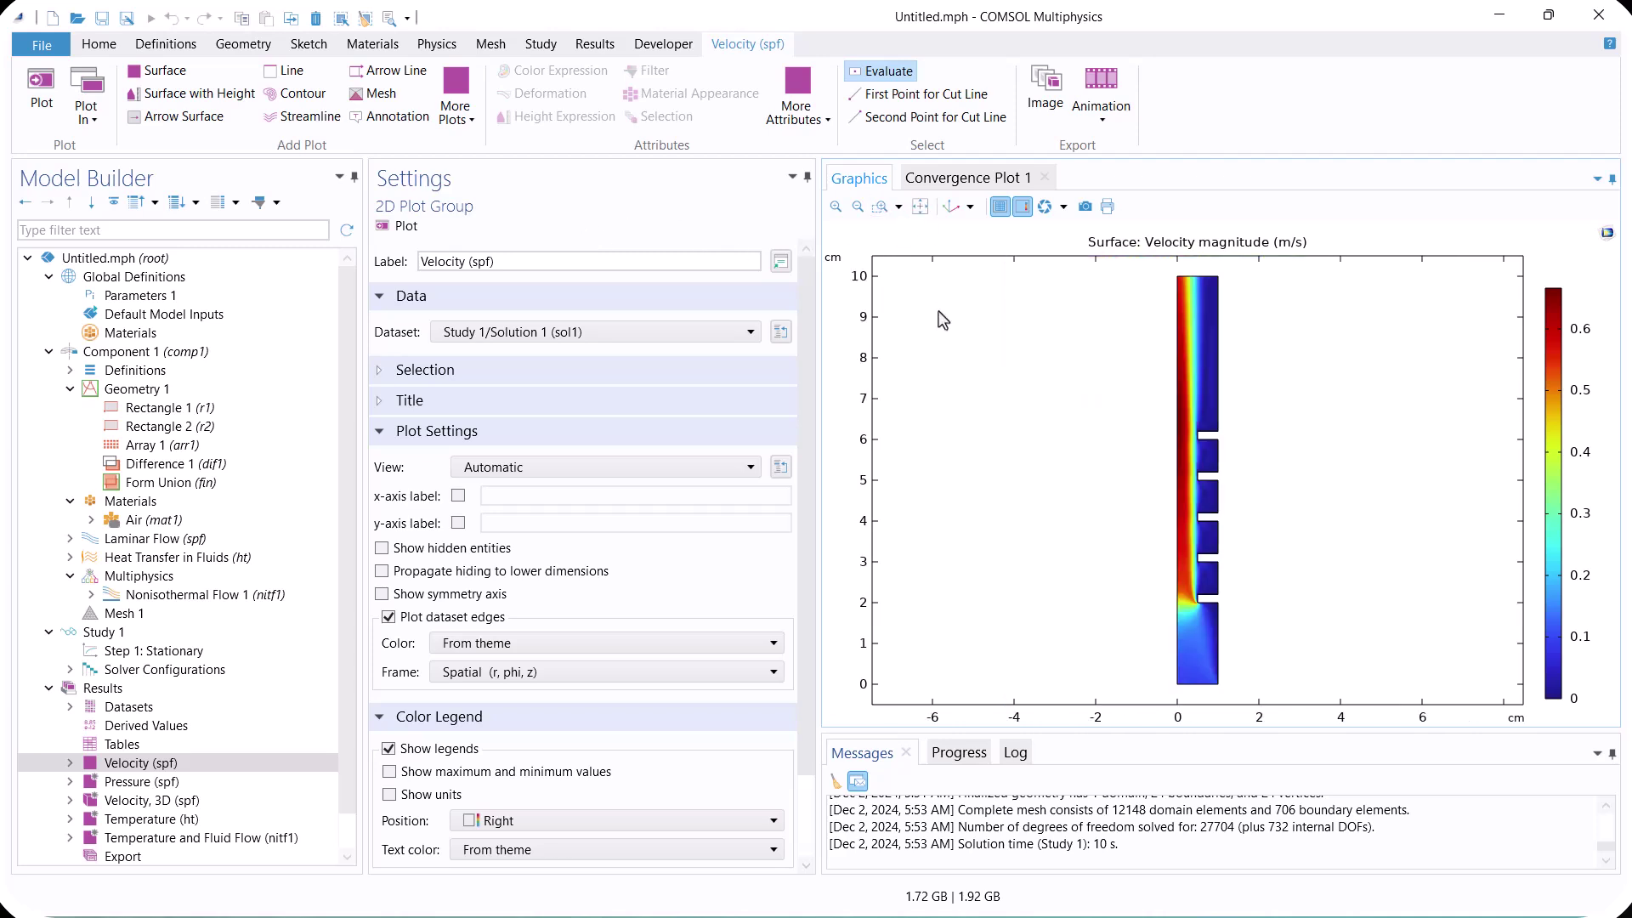
drag(1166, 436, 1254, 600)
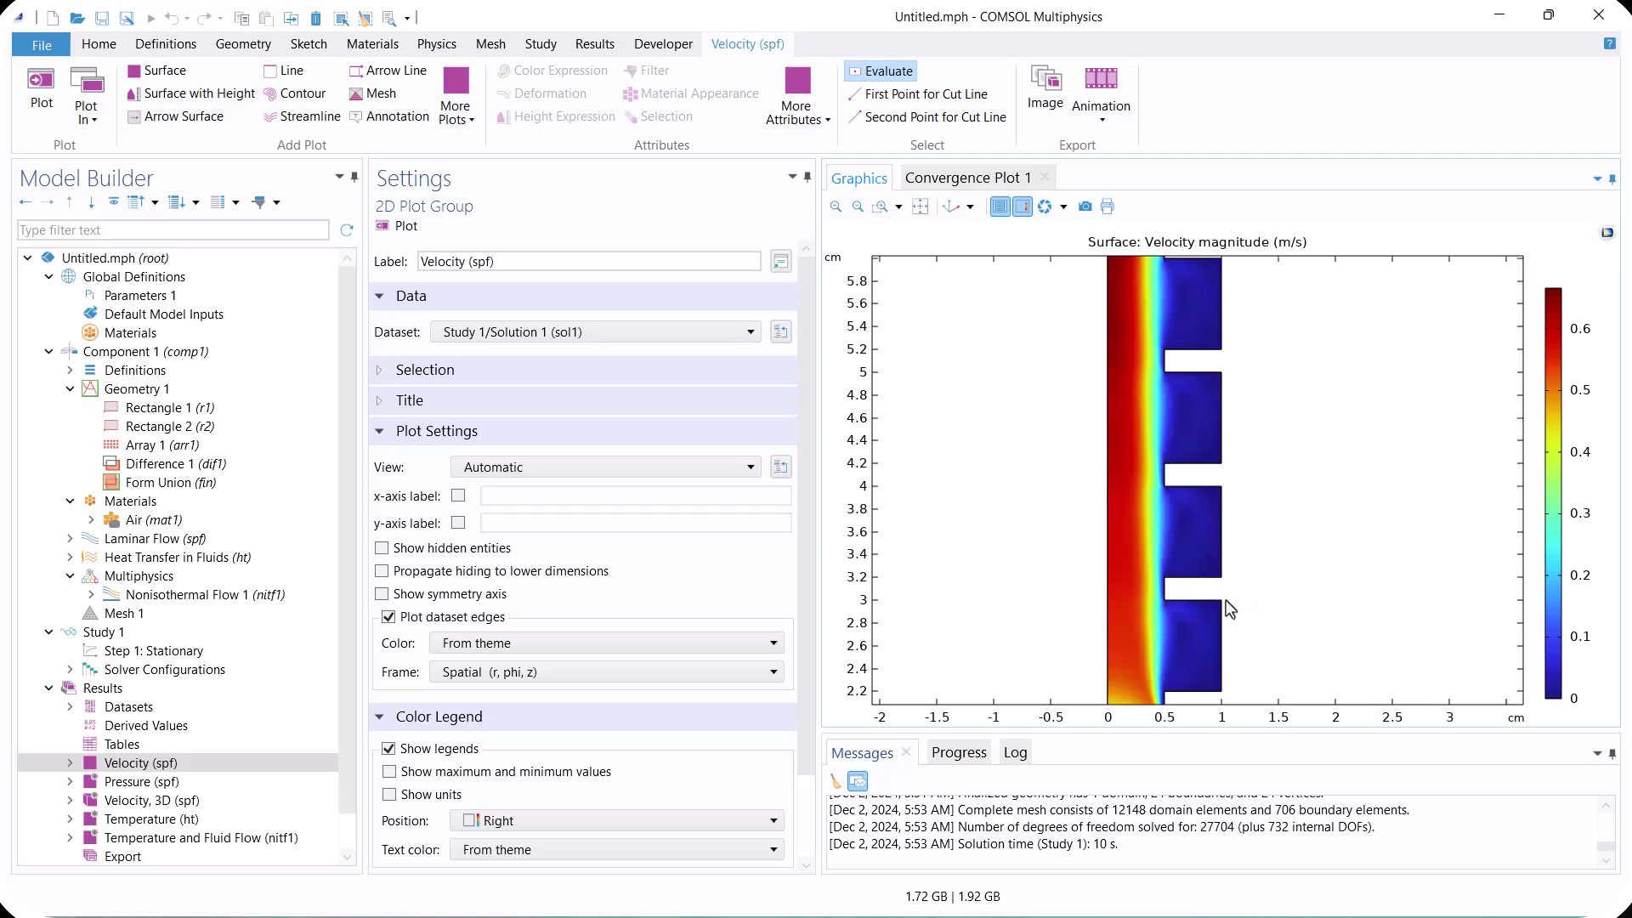
Add a streamline plot of the velocity field to the Velocity (spf) plot group with magnitude controlled positioning
click(69, 764)
right_click(107, 762)
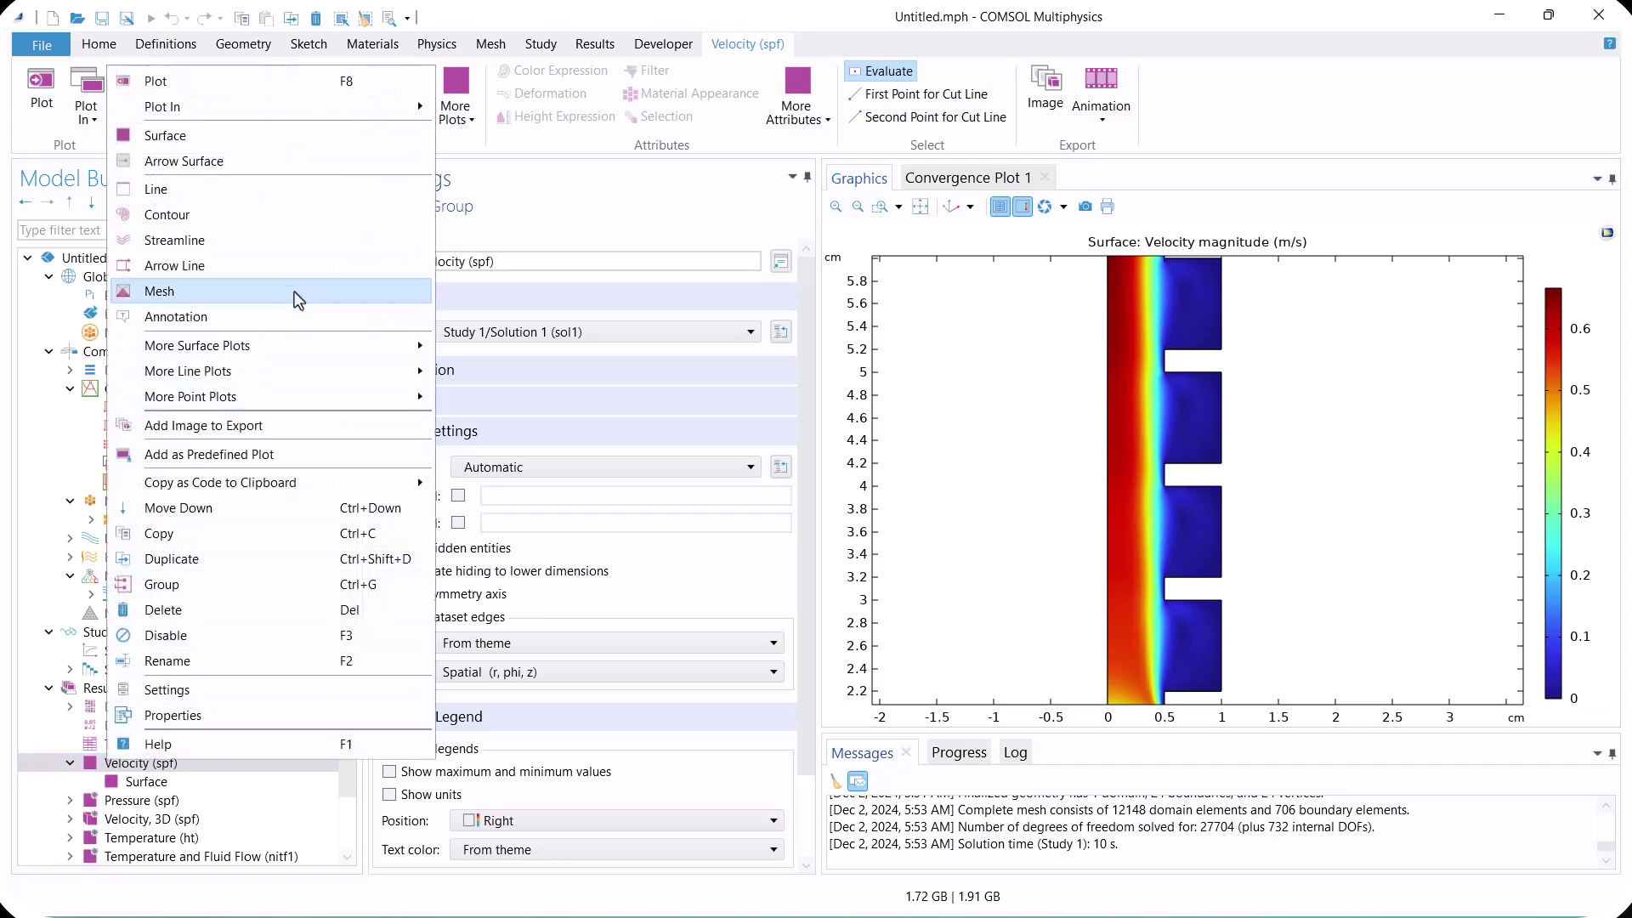
click(330, 260)
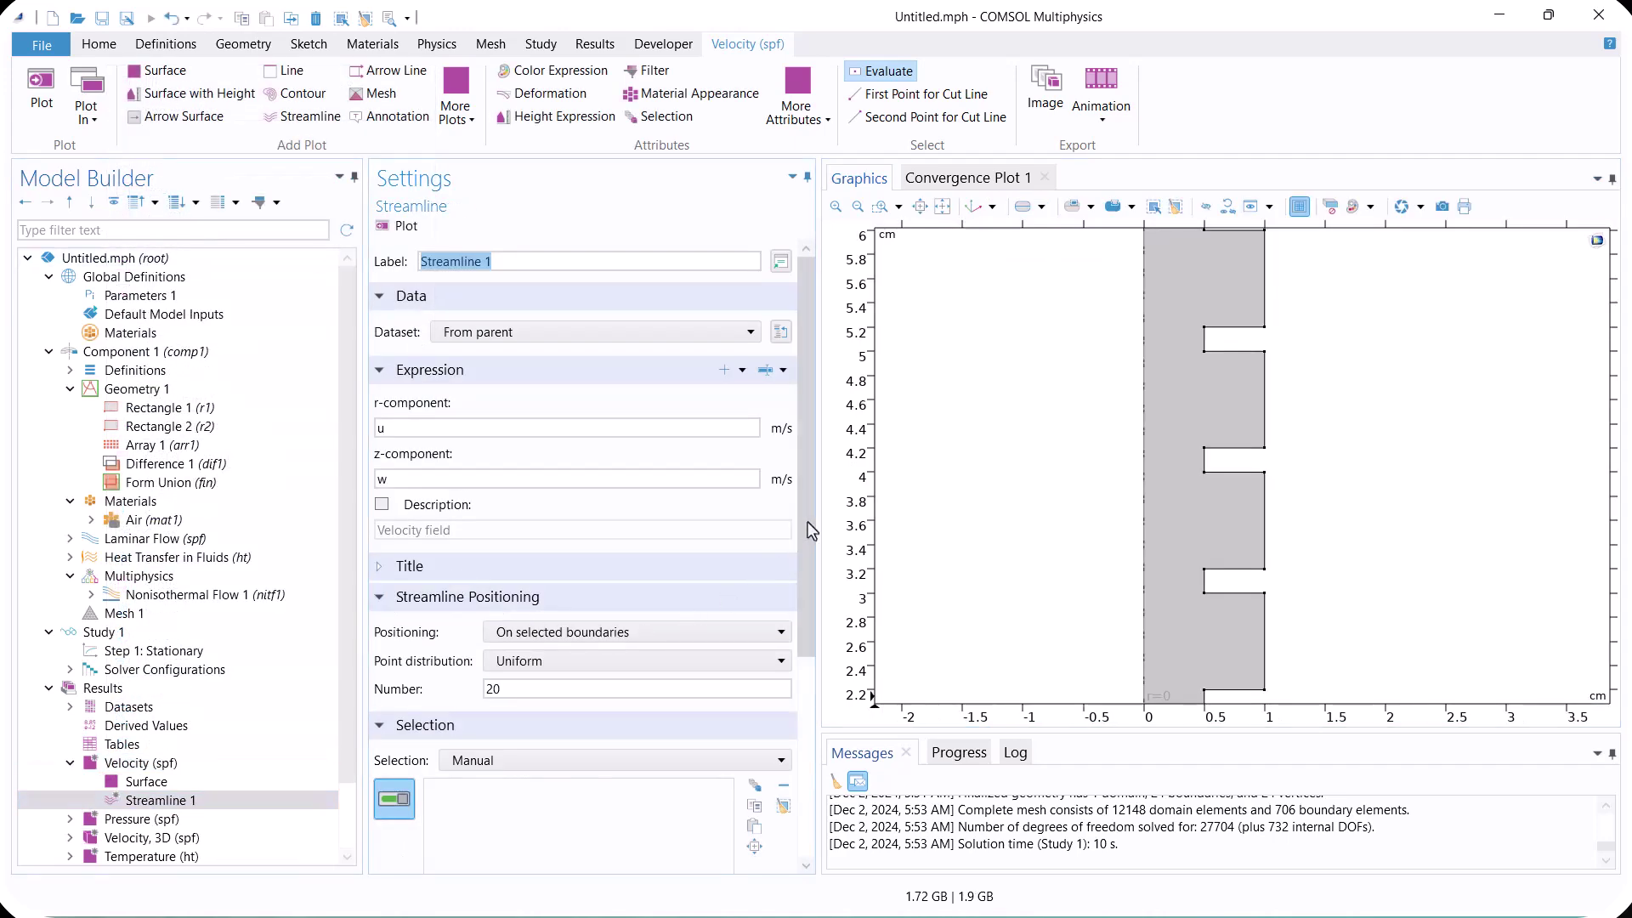
drag(806, 513, 815, 611)
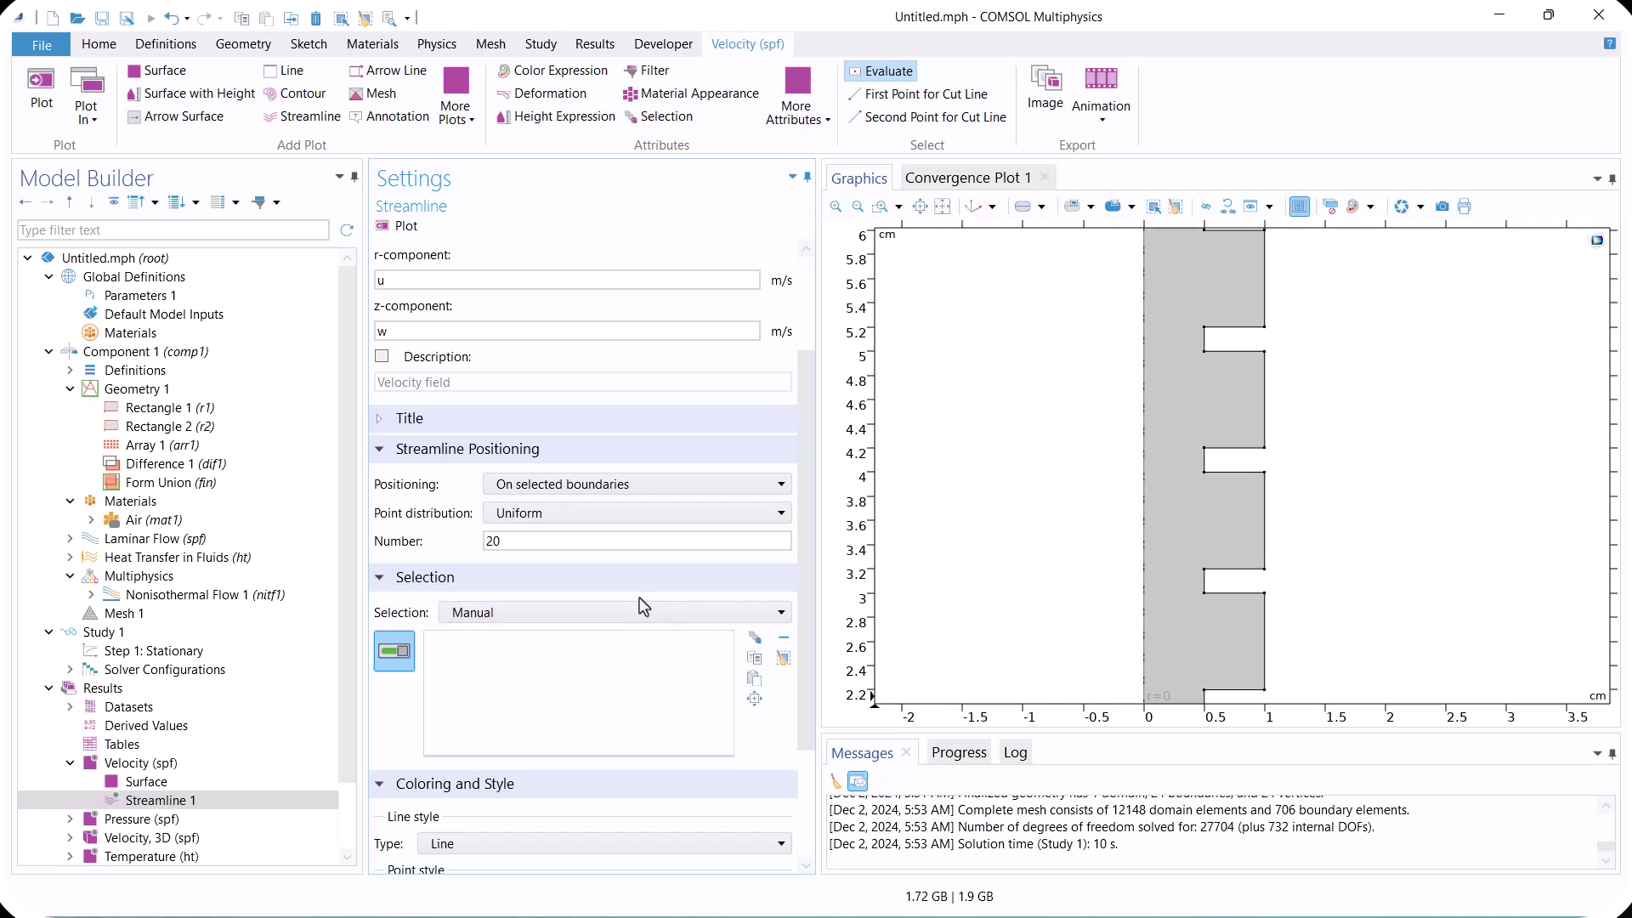
click(609, 612)
click(599, 612)
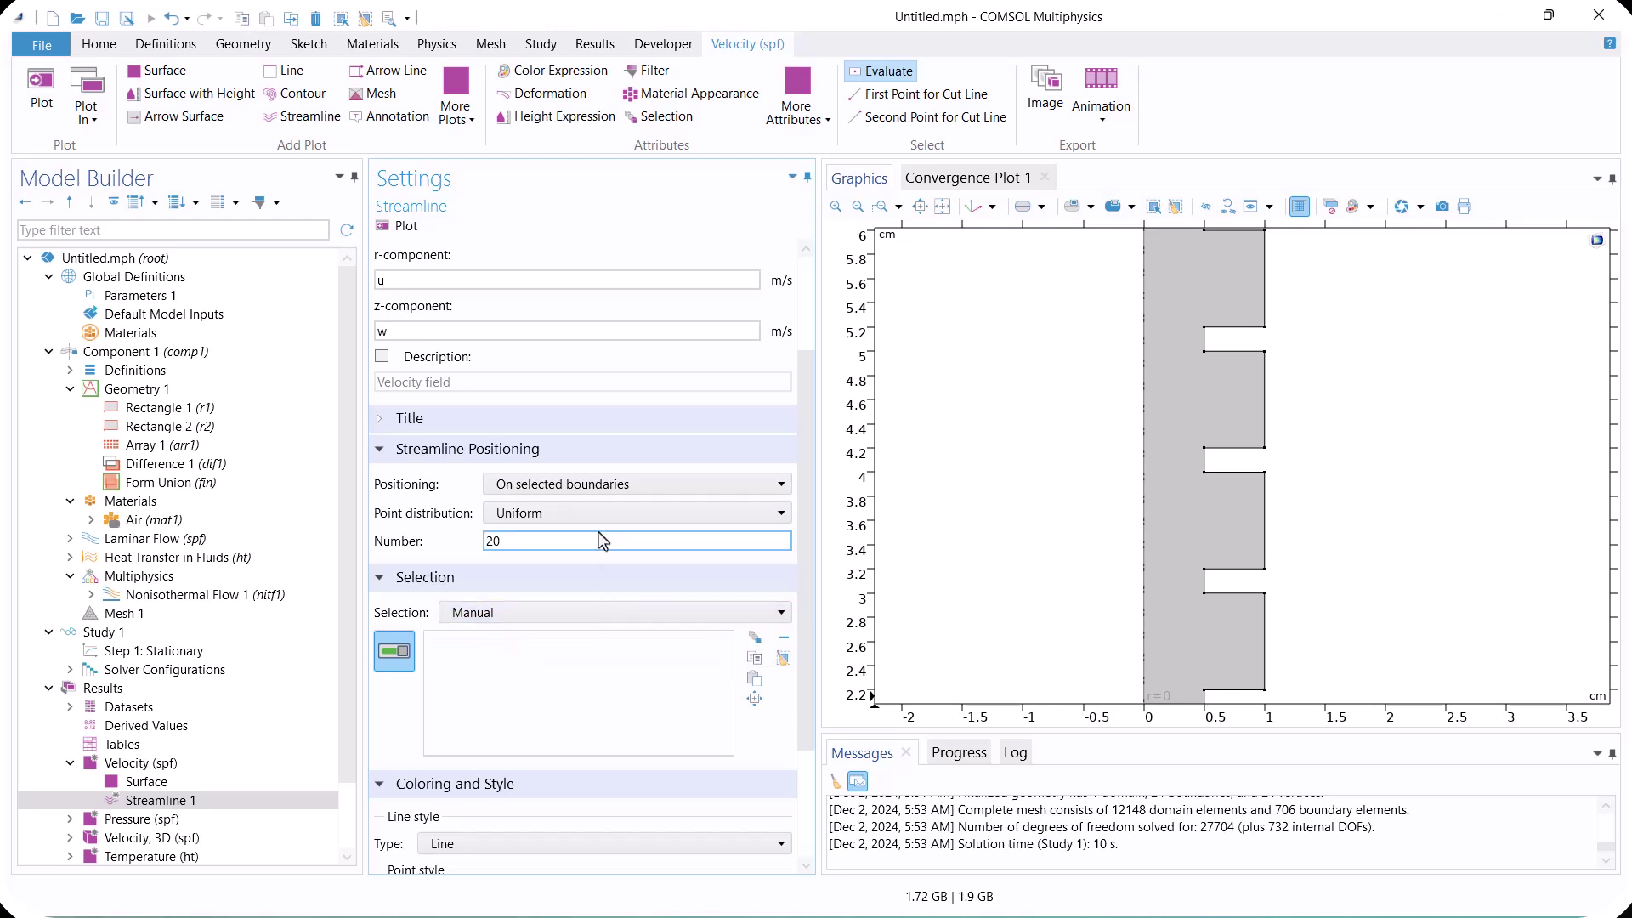
click(612, 486)
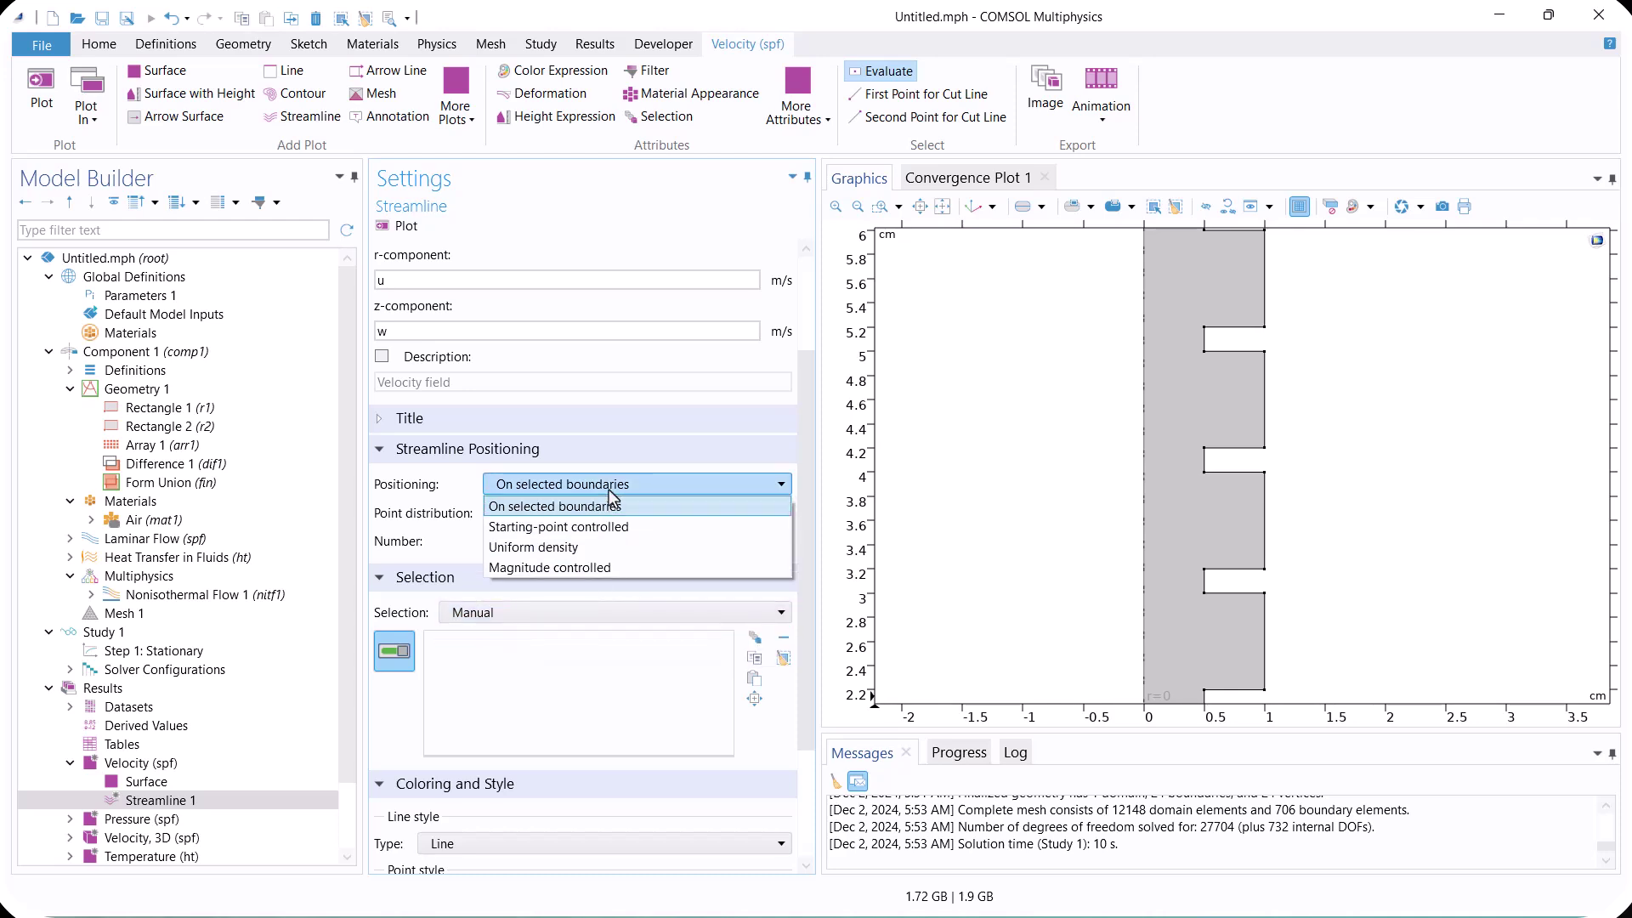
click(615, 567)
click(413, 227)
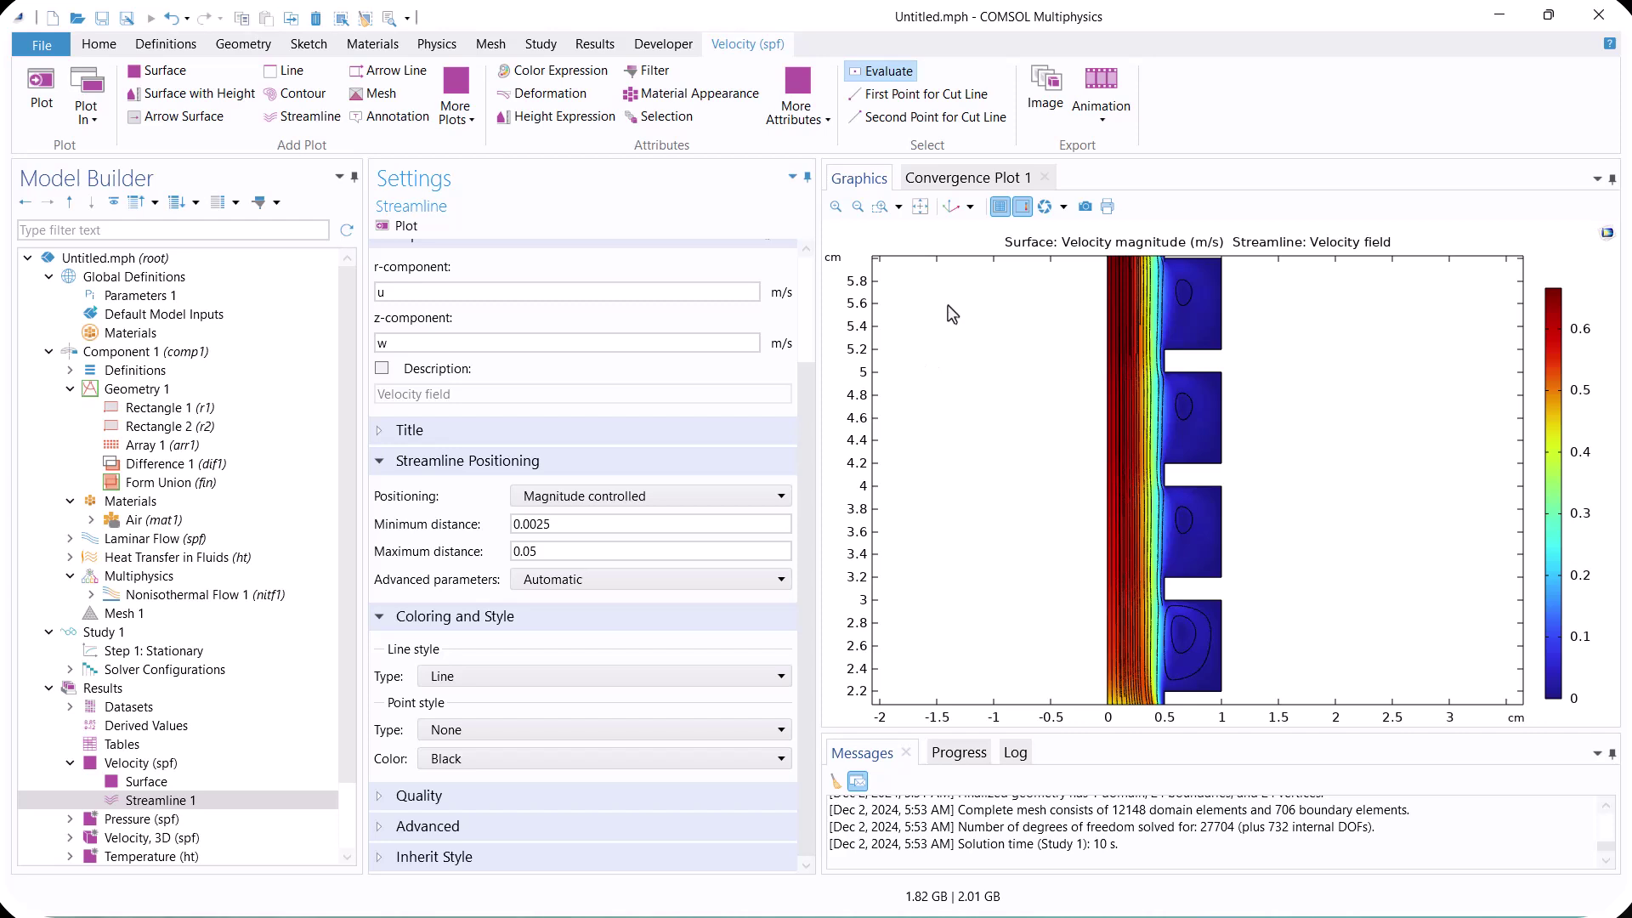
Examine the streamlines over the full tube and closely in the cavity between the two uppermost notches
click(920, 207)
click(881, 206)
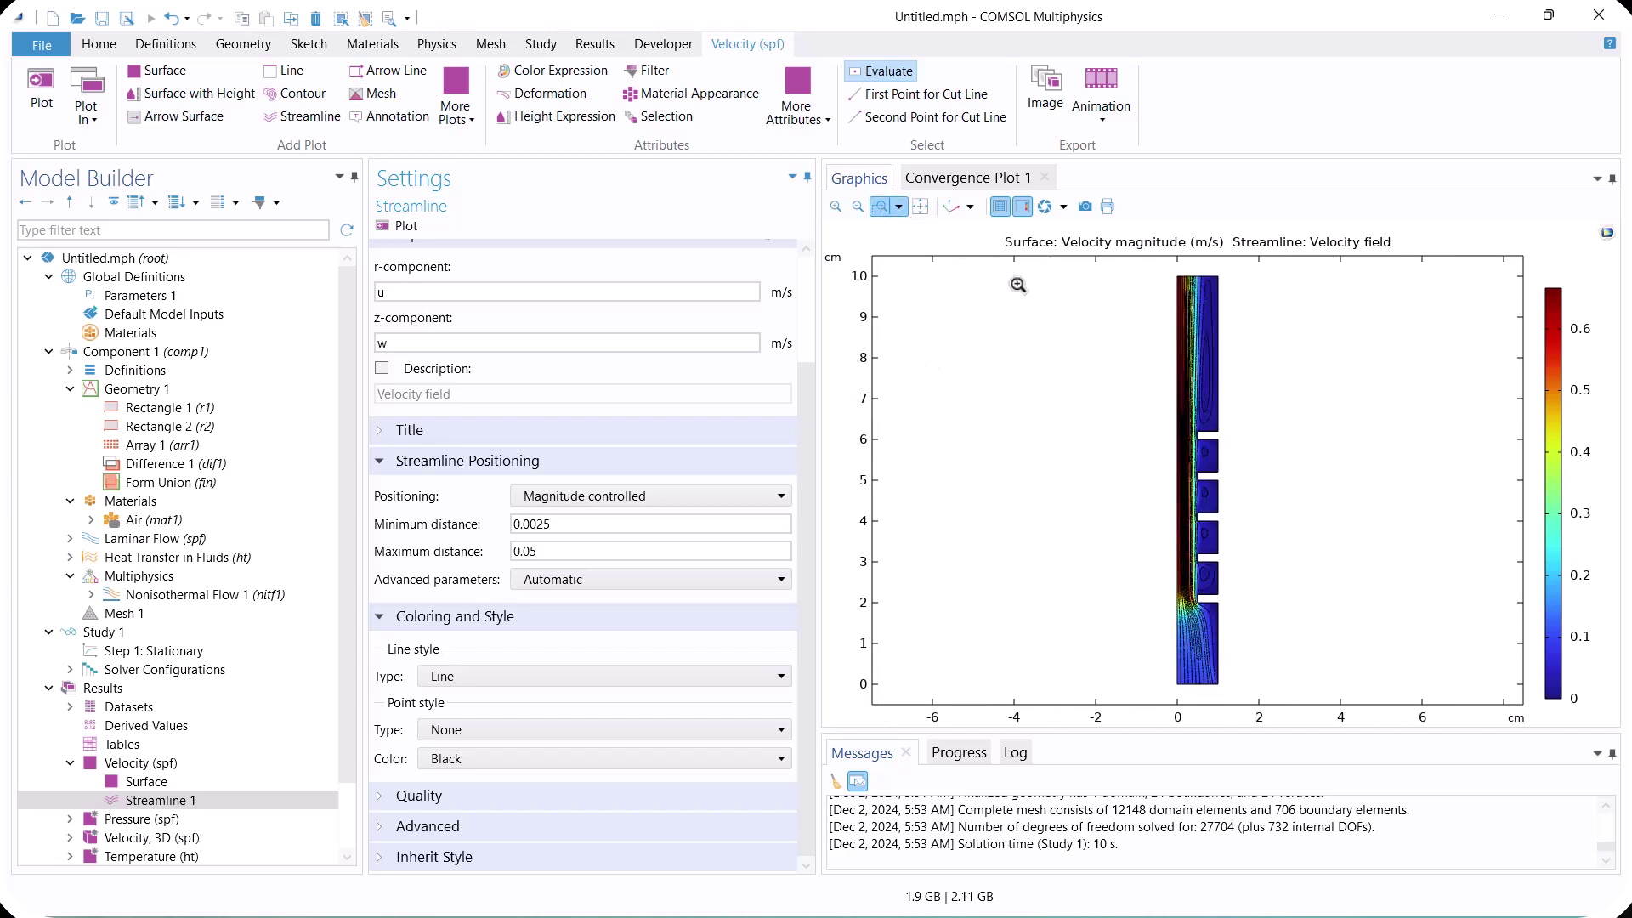
drag(1195, 446, 1227, 482)
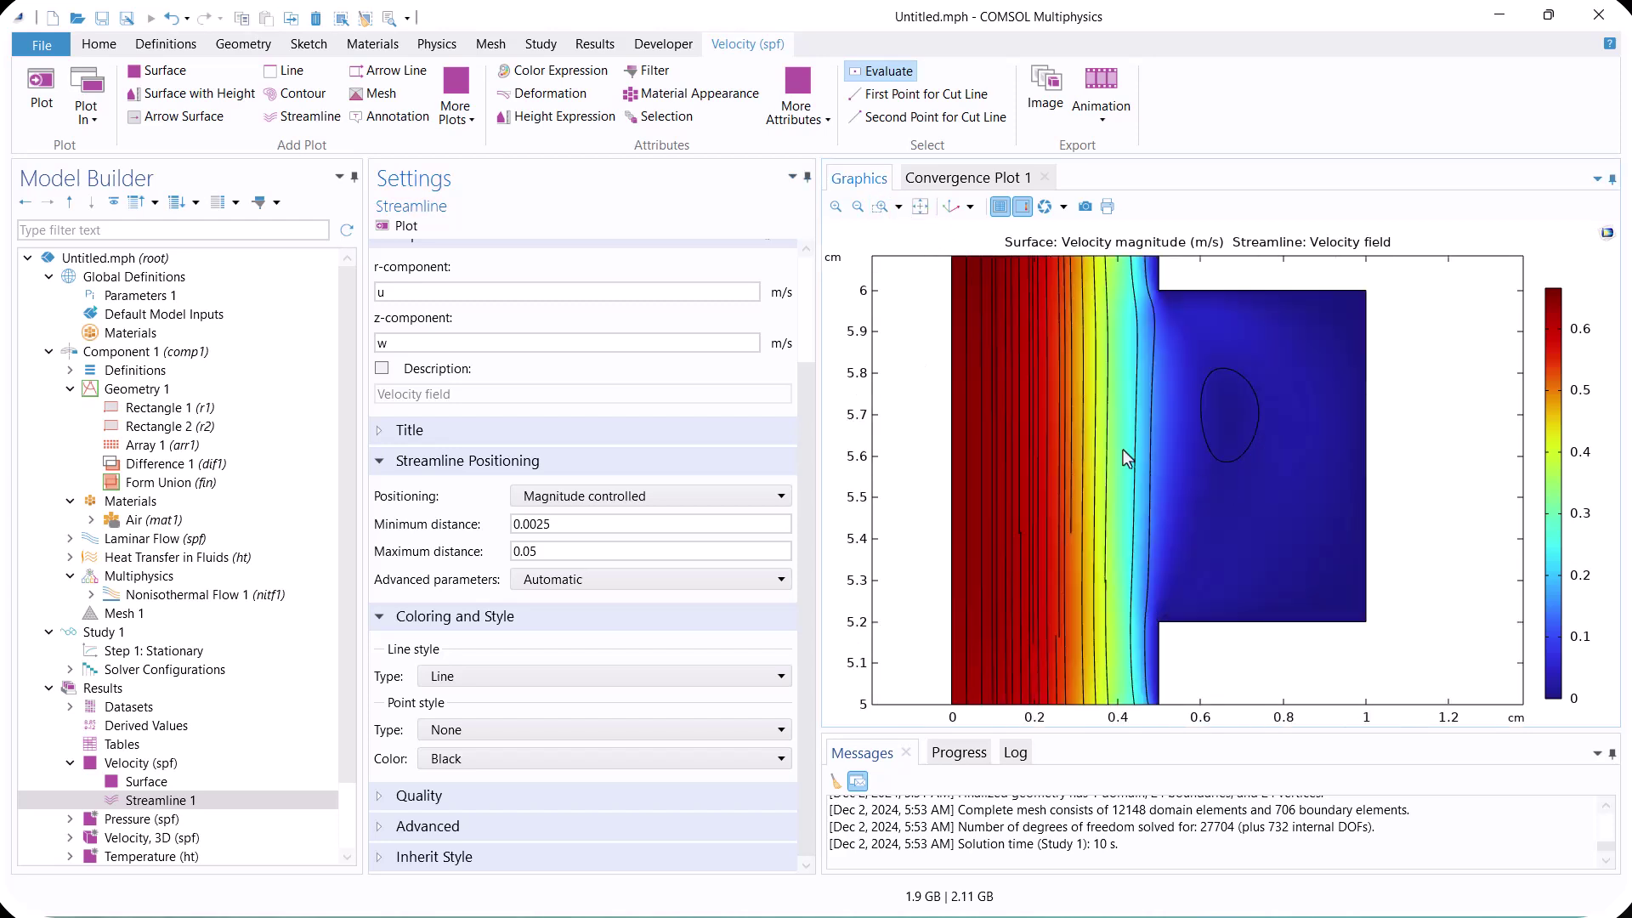
scroll(807, 420, up, 1)
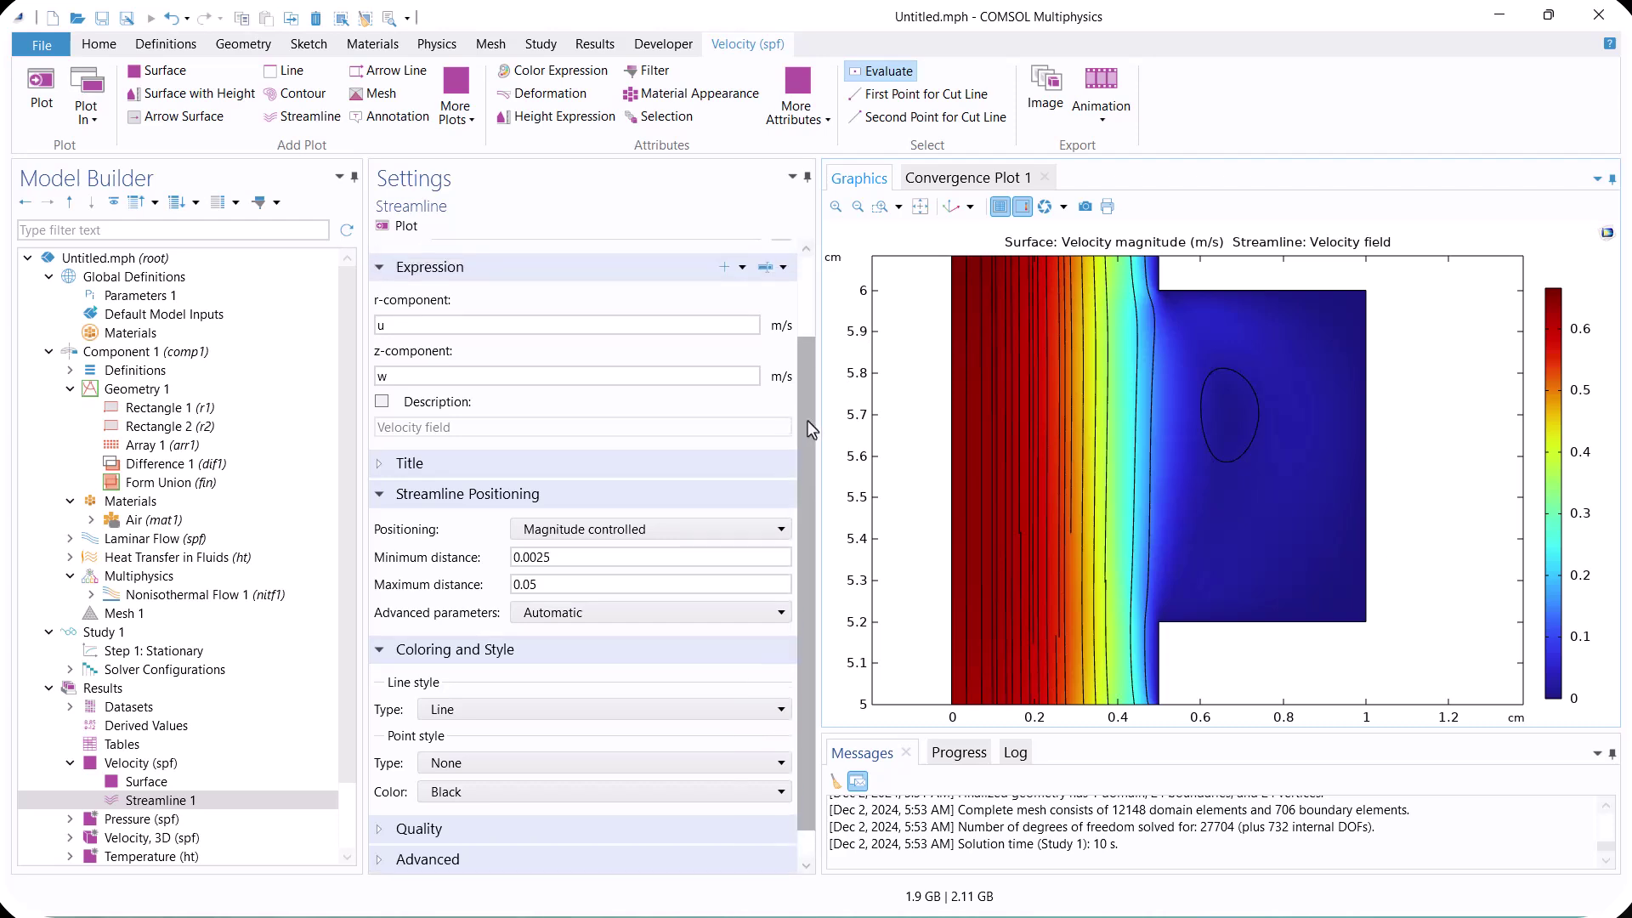
scroll(808, 420, down, 1)
click(921, 206)
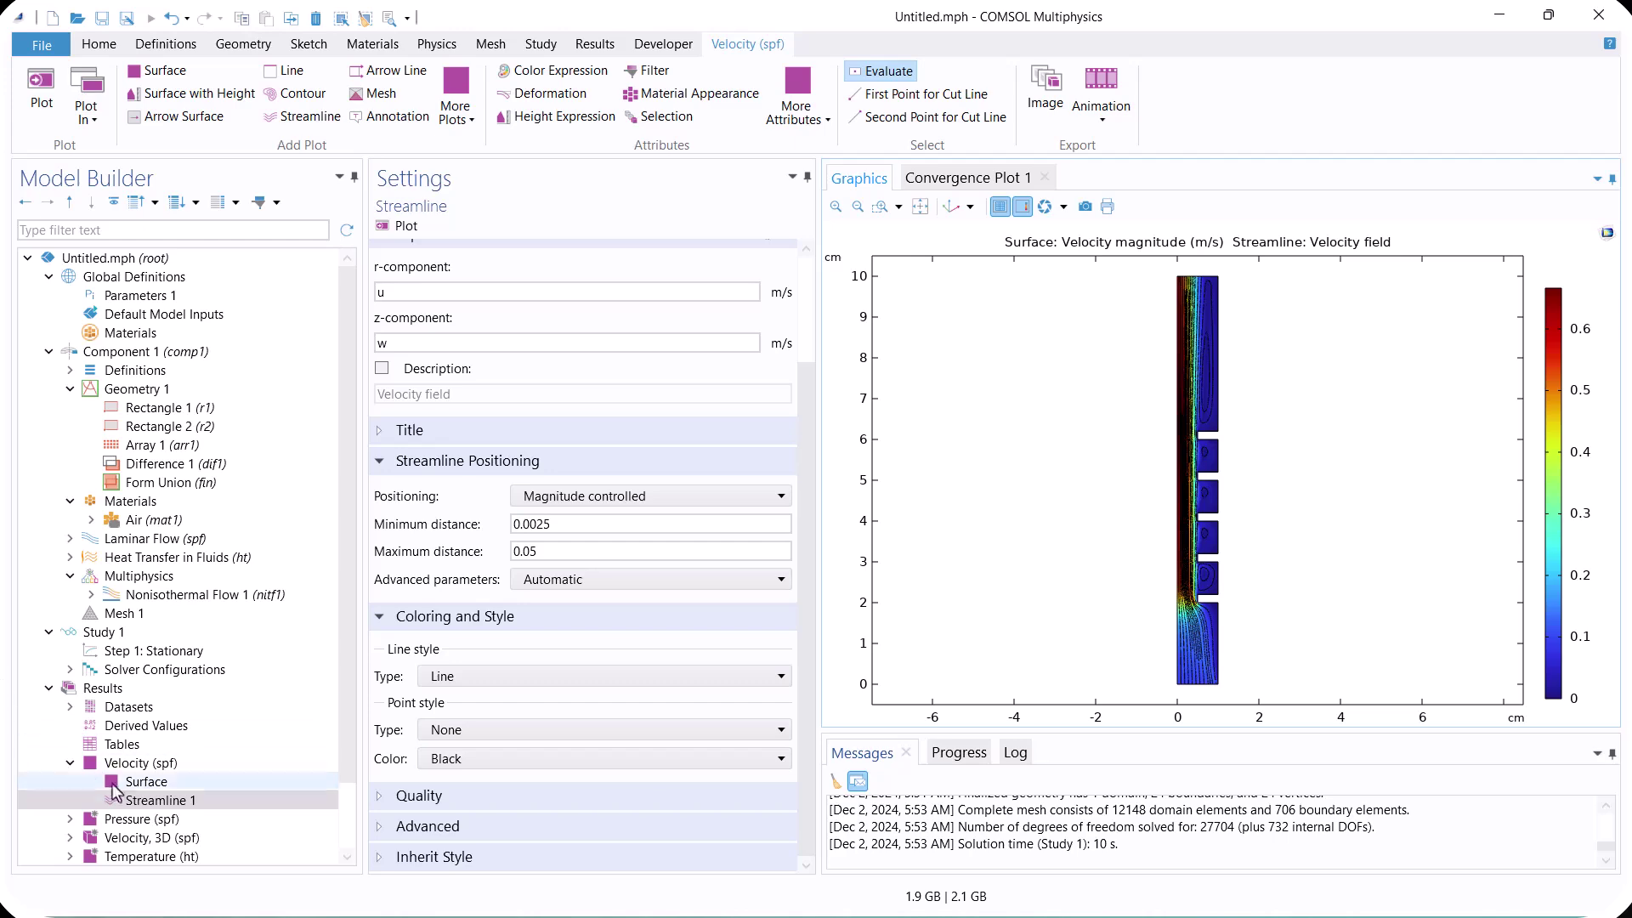
View the revolved 3D velocity plot of the tube from another angle
scroll(174, 811, down, 2)
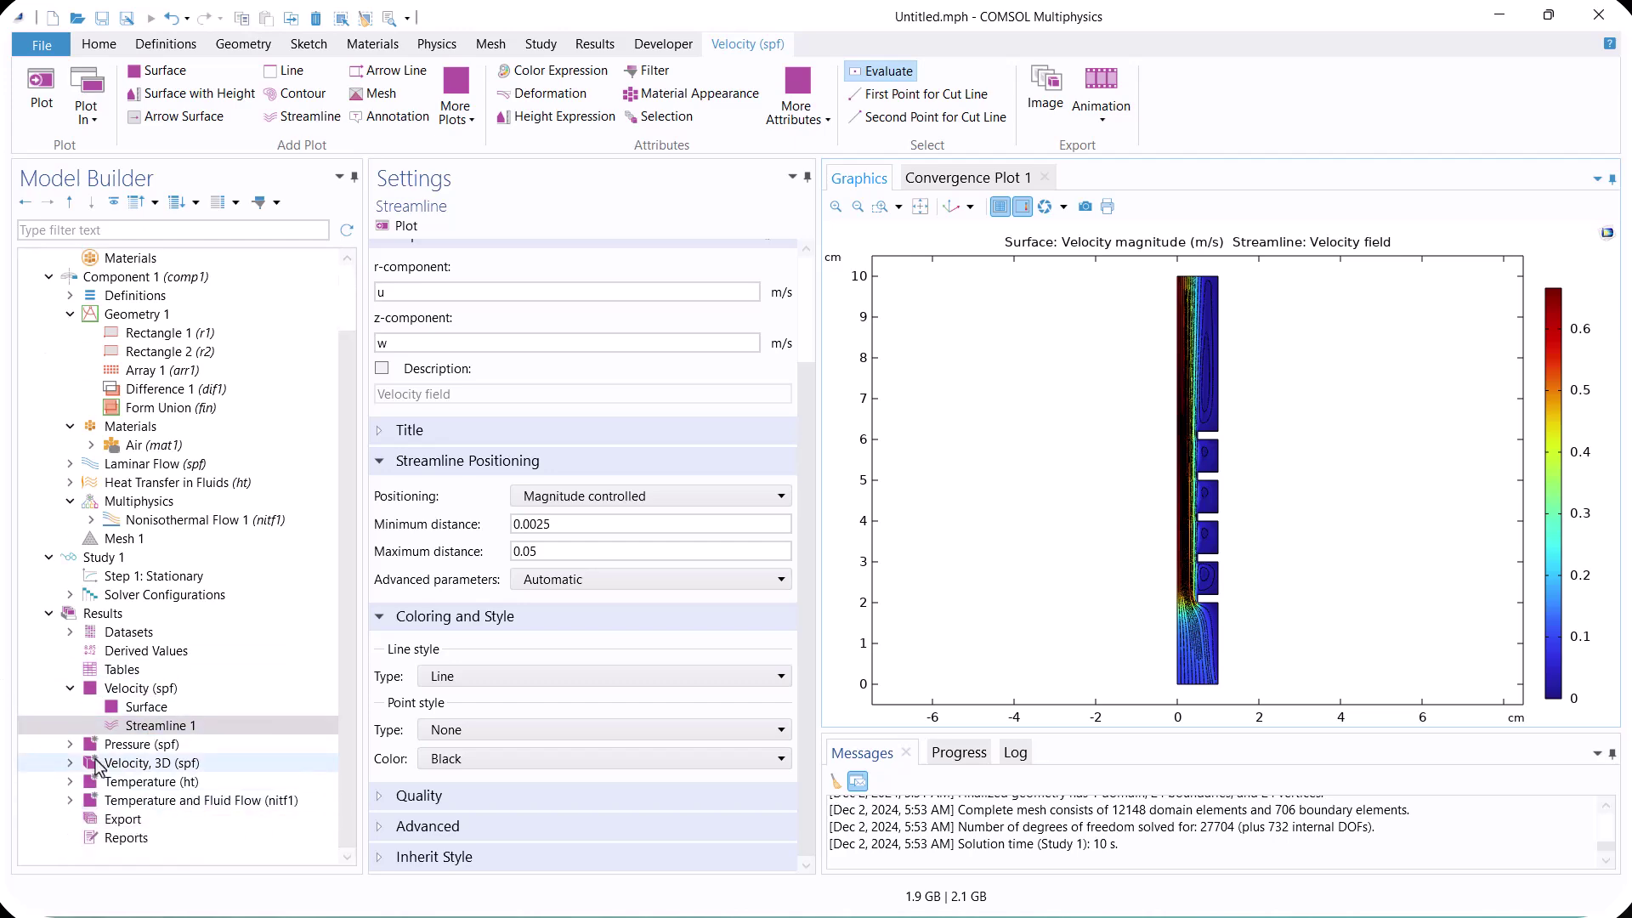
click(127, 762)
drag(1129, 411, 1239, 377)
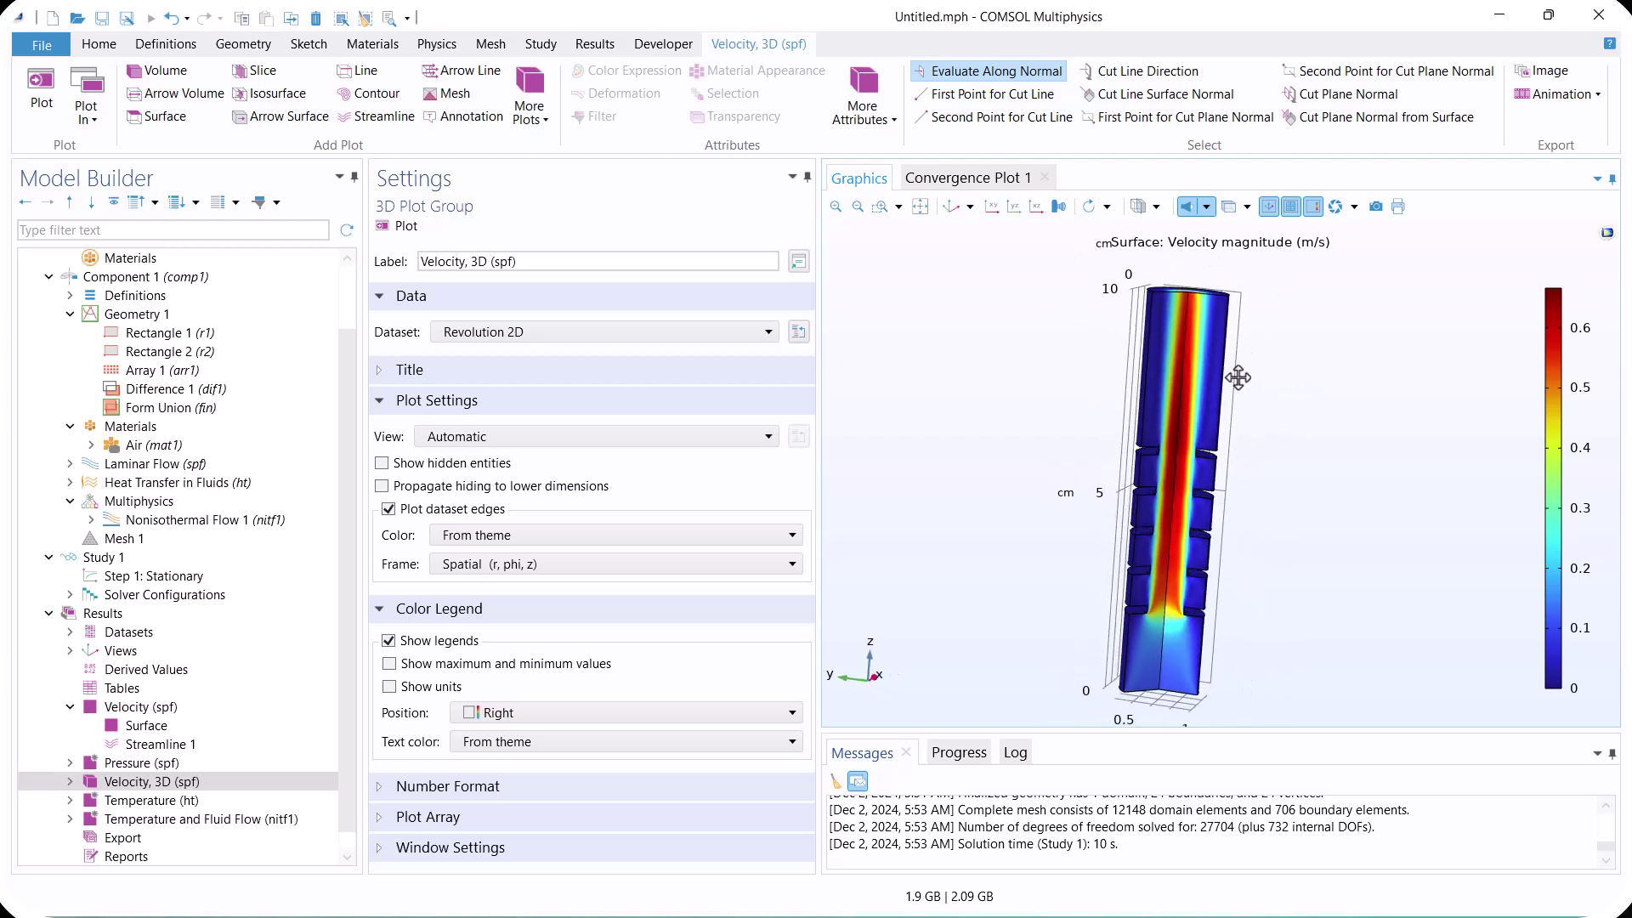
Change the color table of the surface in the Temperature (ht) plot to RainbowClassic
click(260, 800)
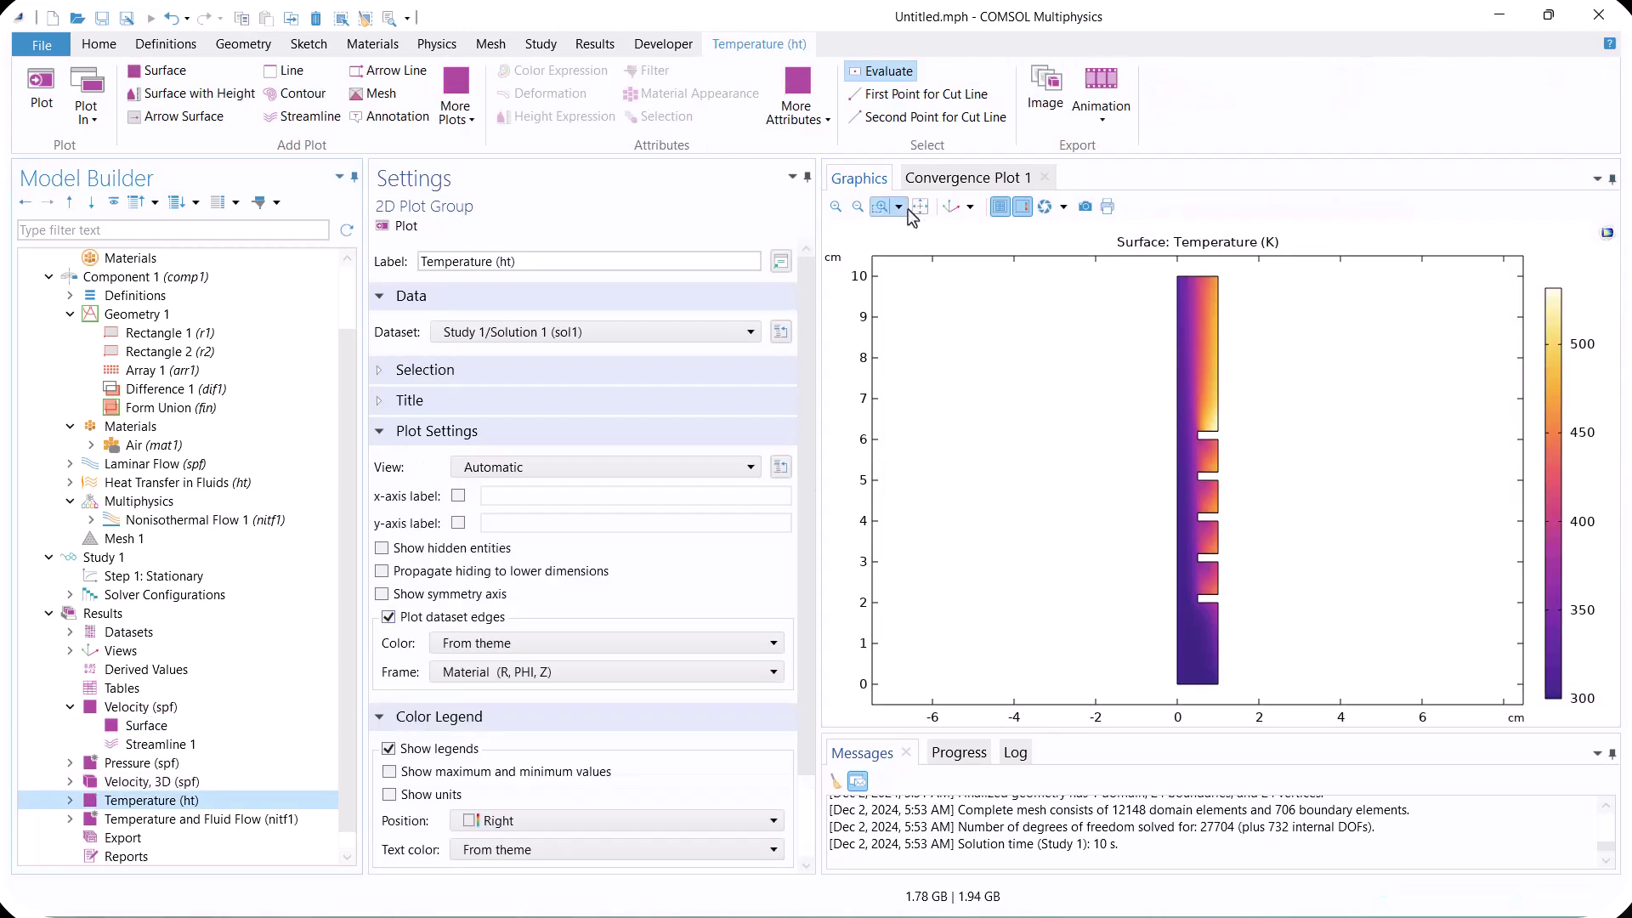
drag(1146, 280, 1292, 702)
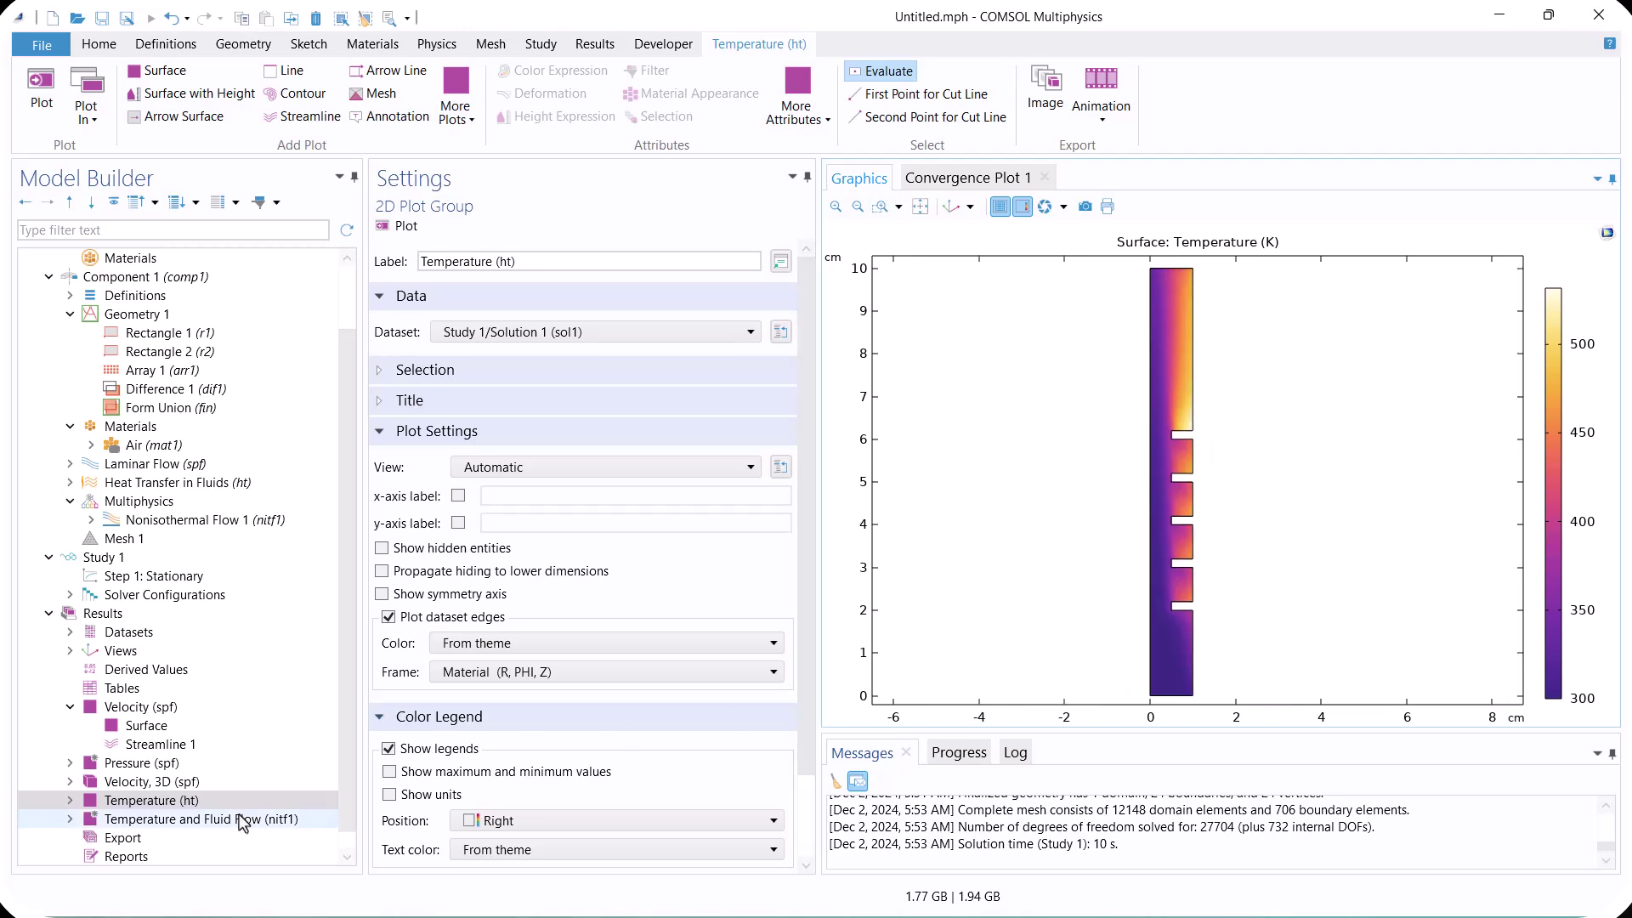
click(70, 800)
click(139, 821)
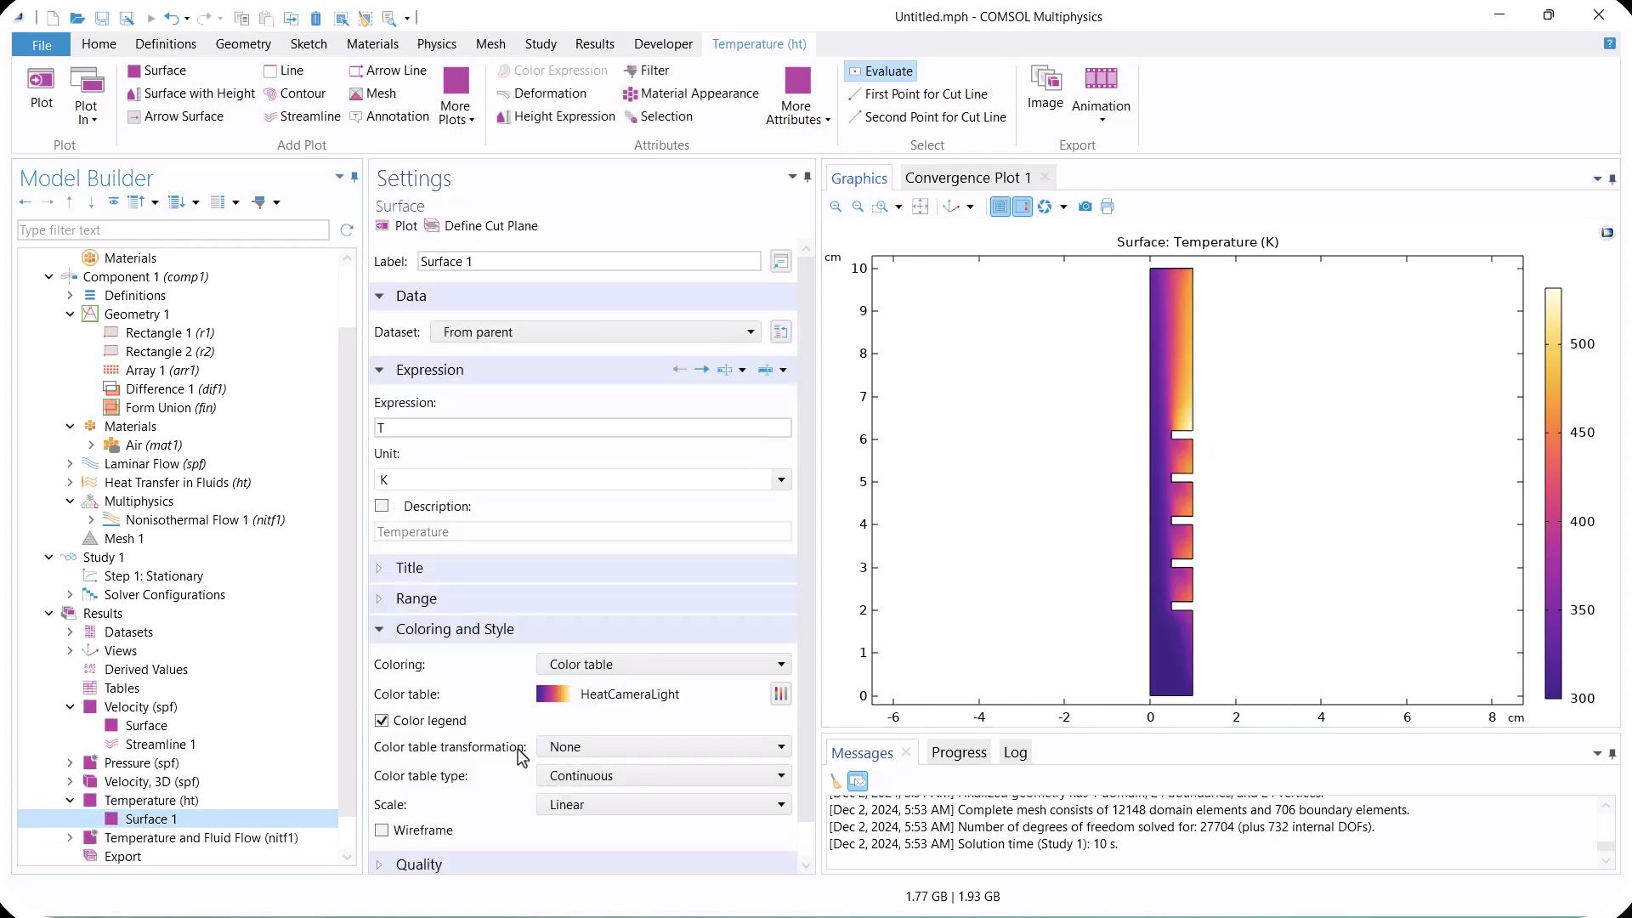
click(781, 694)
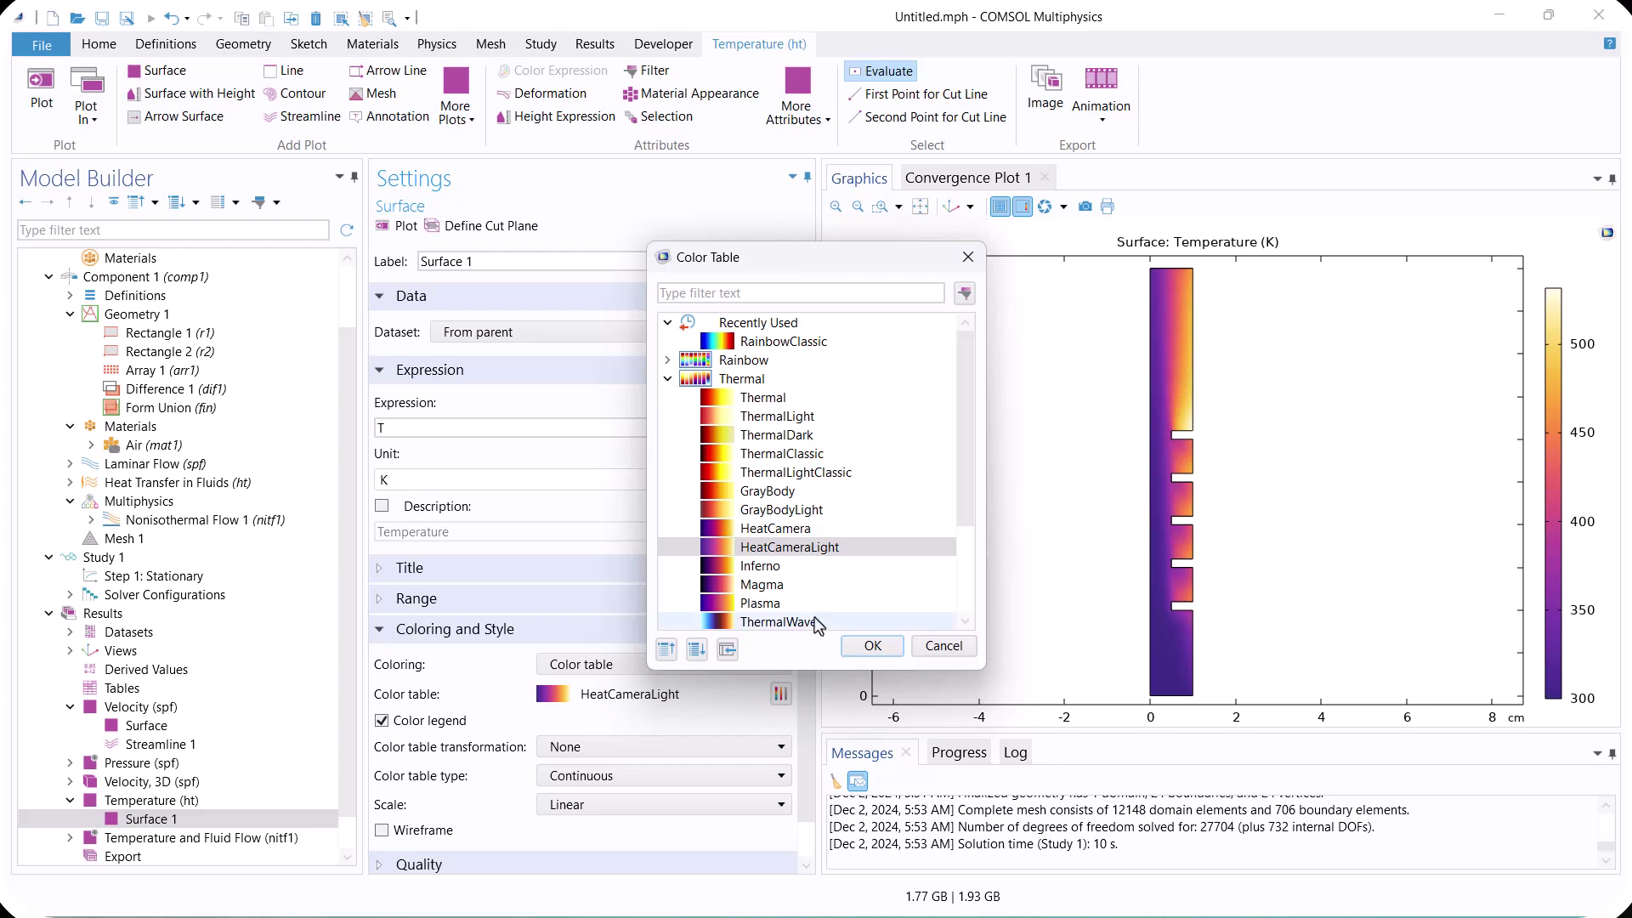
click(814, 528)
click(809, 491)
click(812, 453)
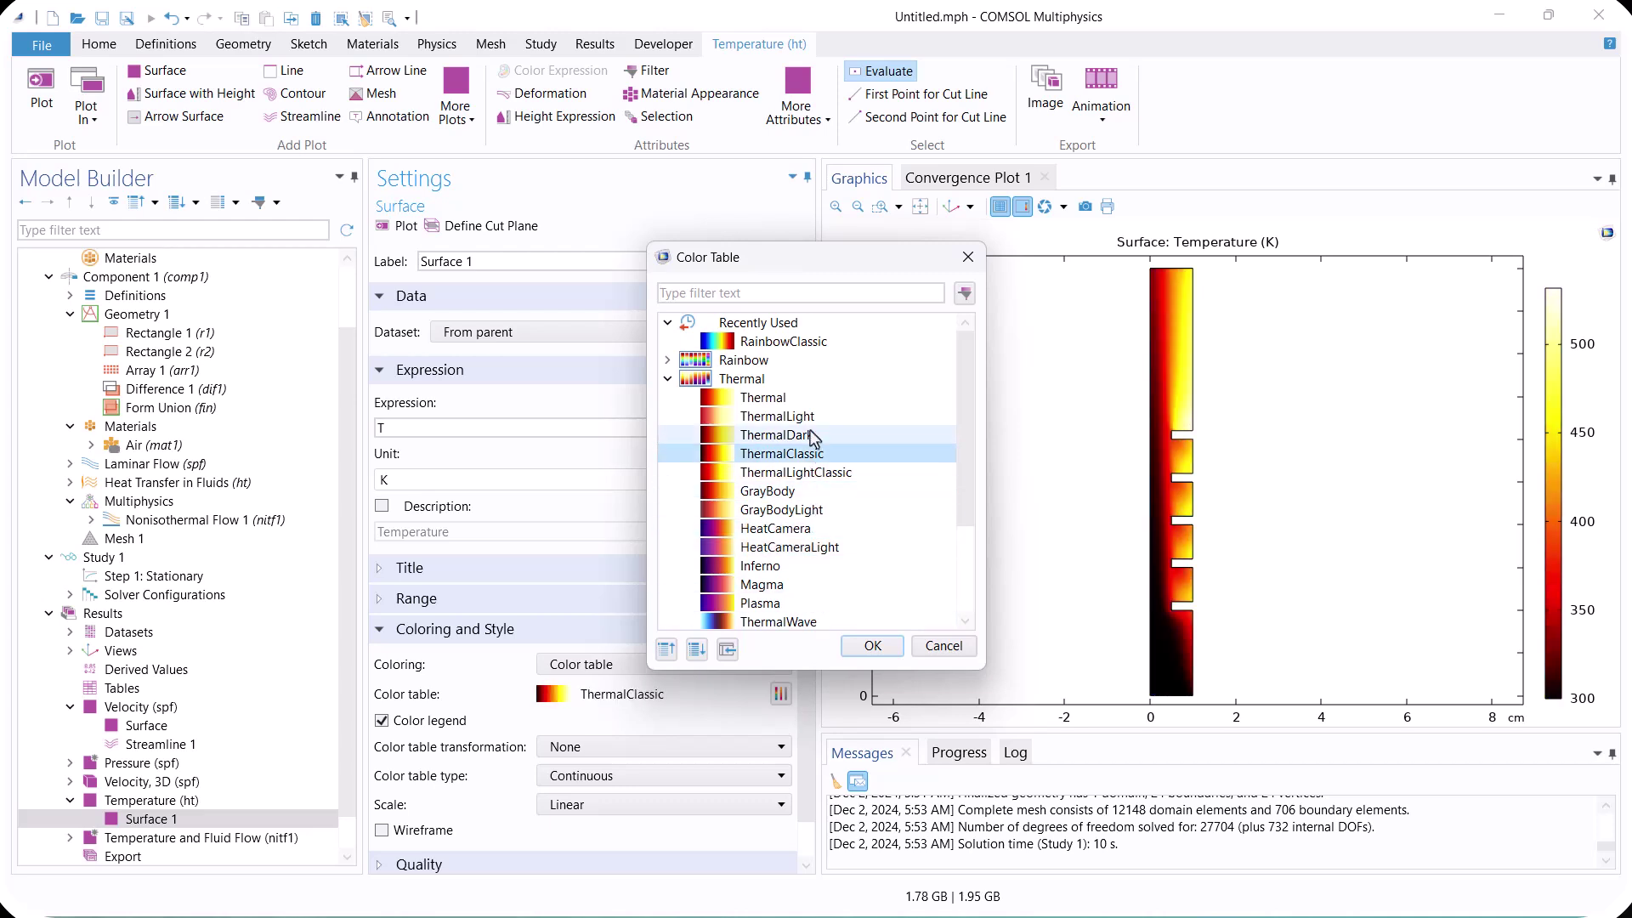
click(812, 435)
click(806, 399)
click(800, 343)
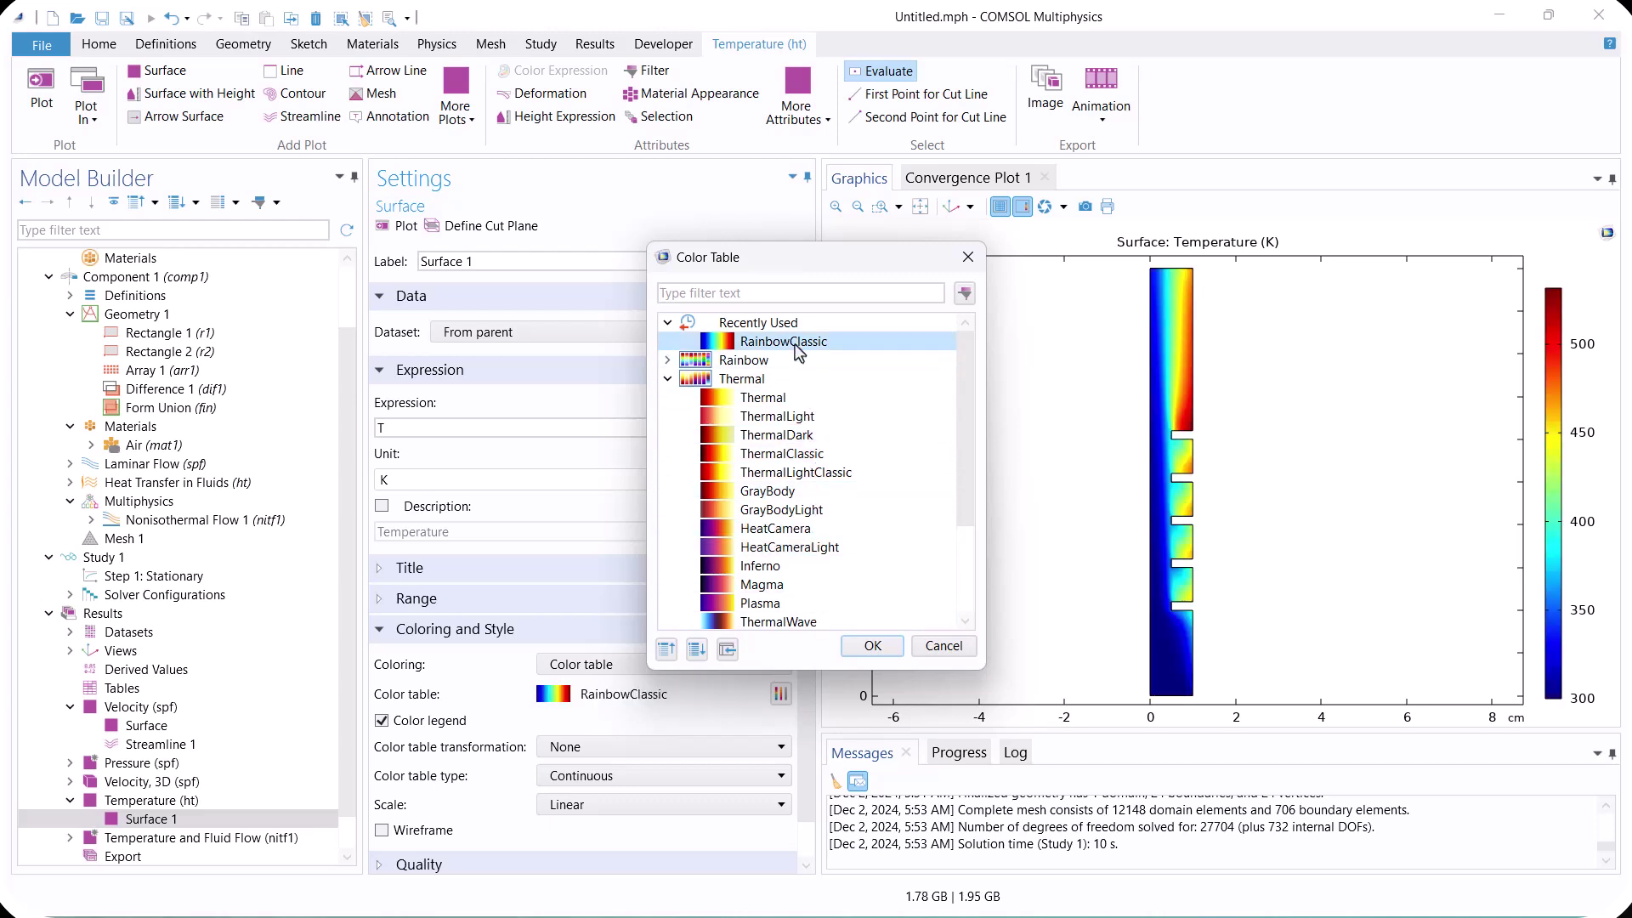
click(873, 645)
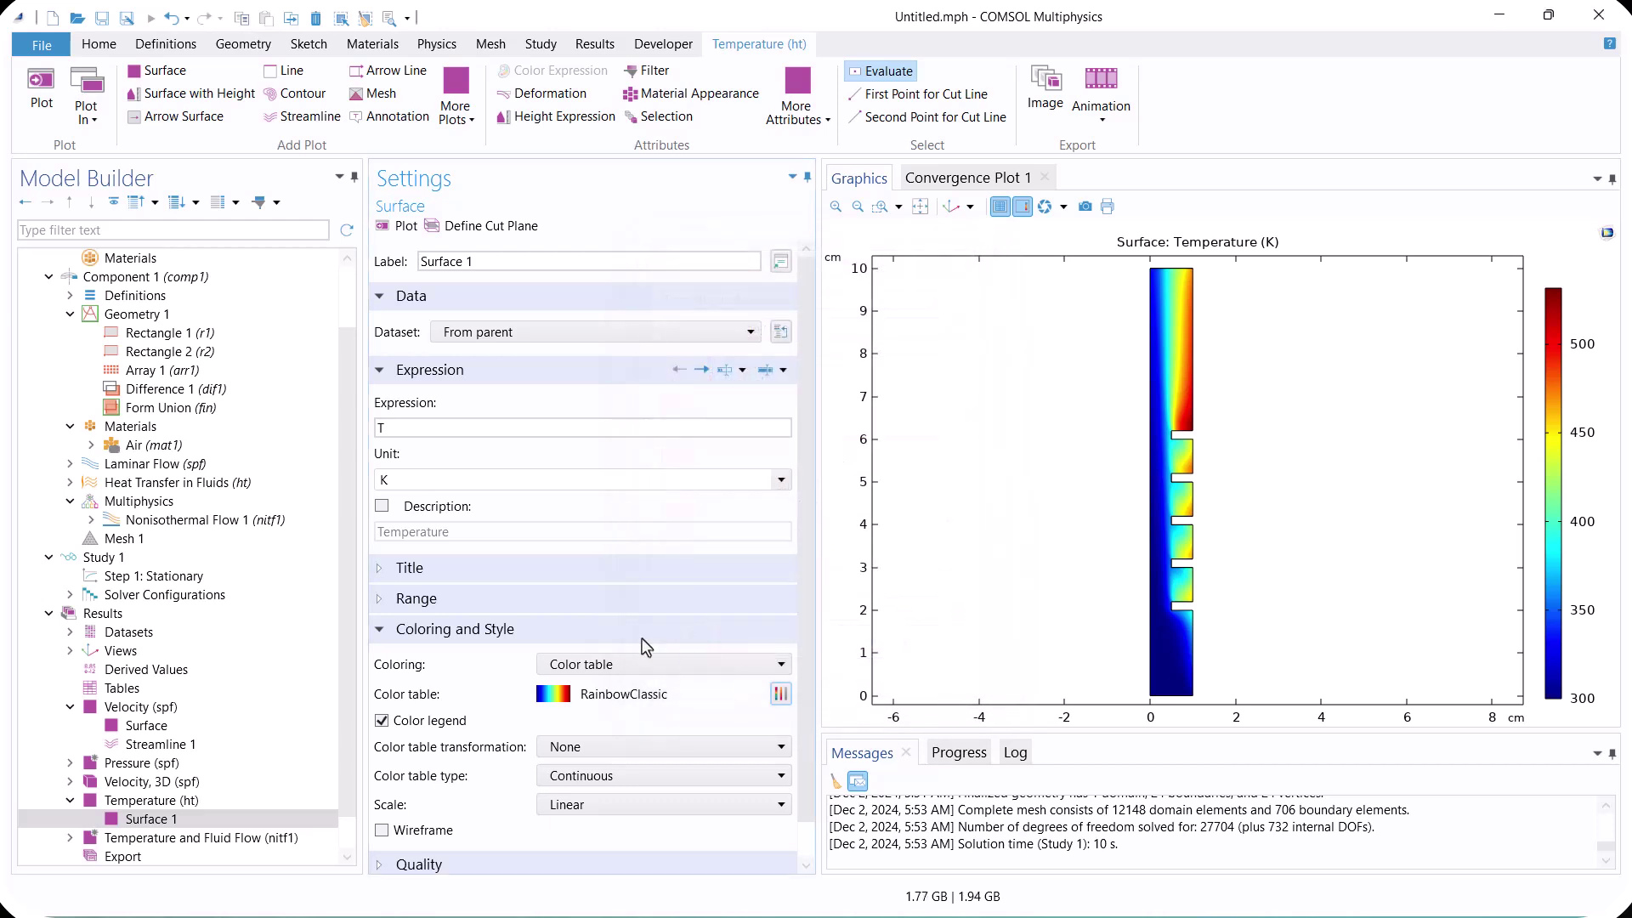
Set the temperature surface plot's unit to degC, replot it and show the whole tube
click(780, 480)
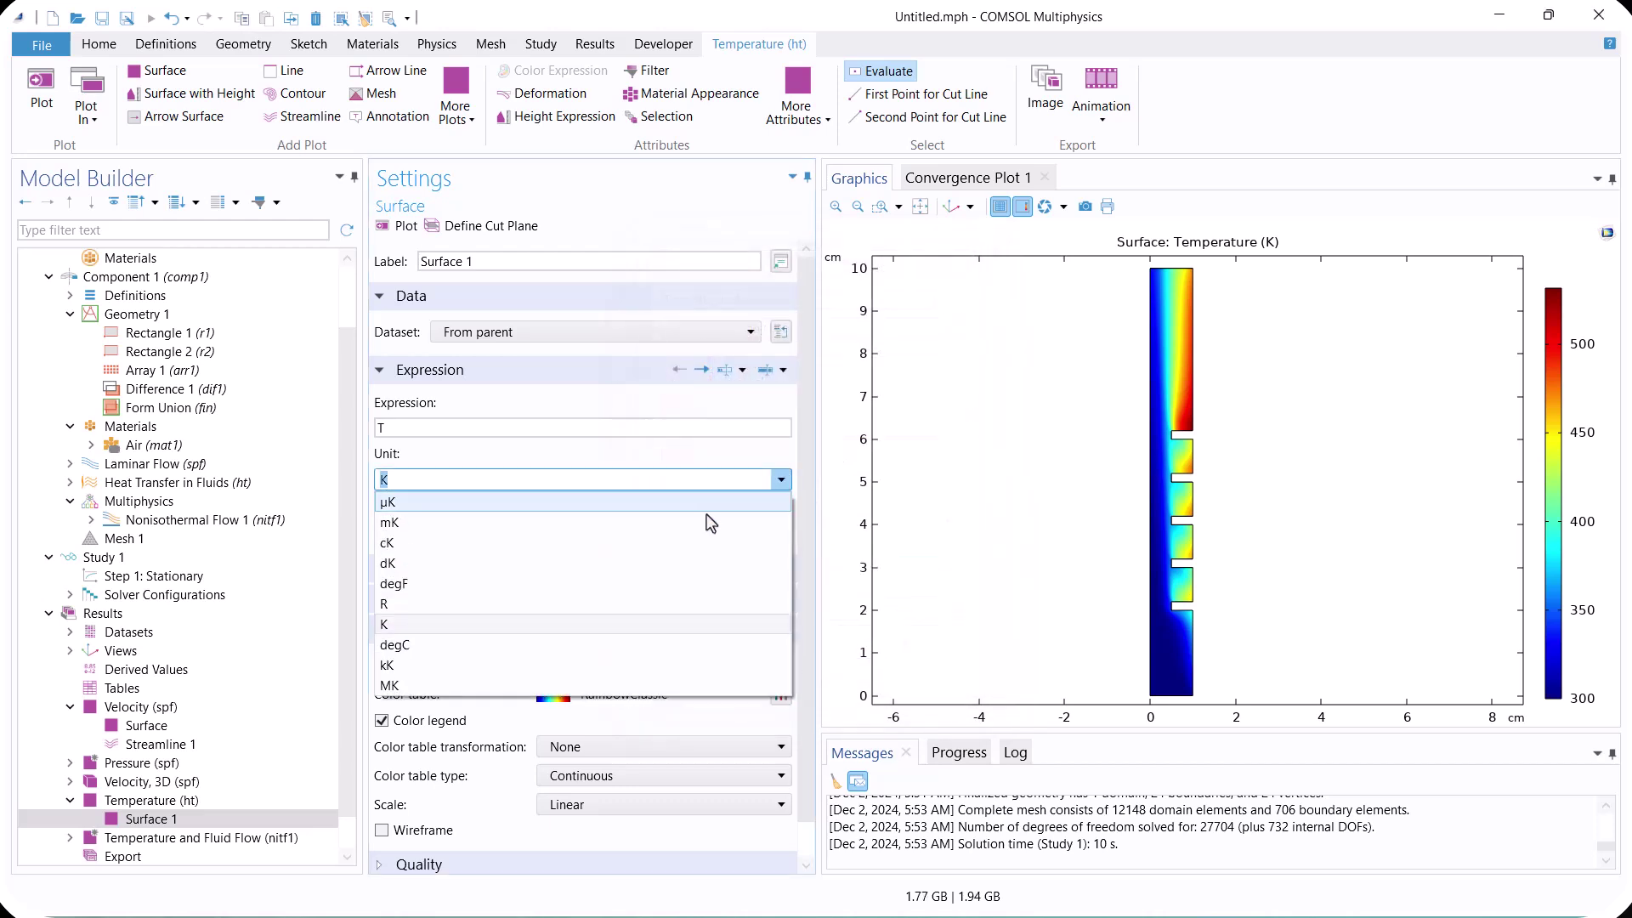
click(473, 645)
click(399, 225)
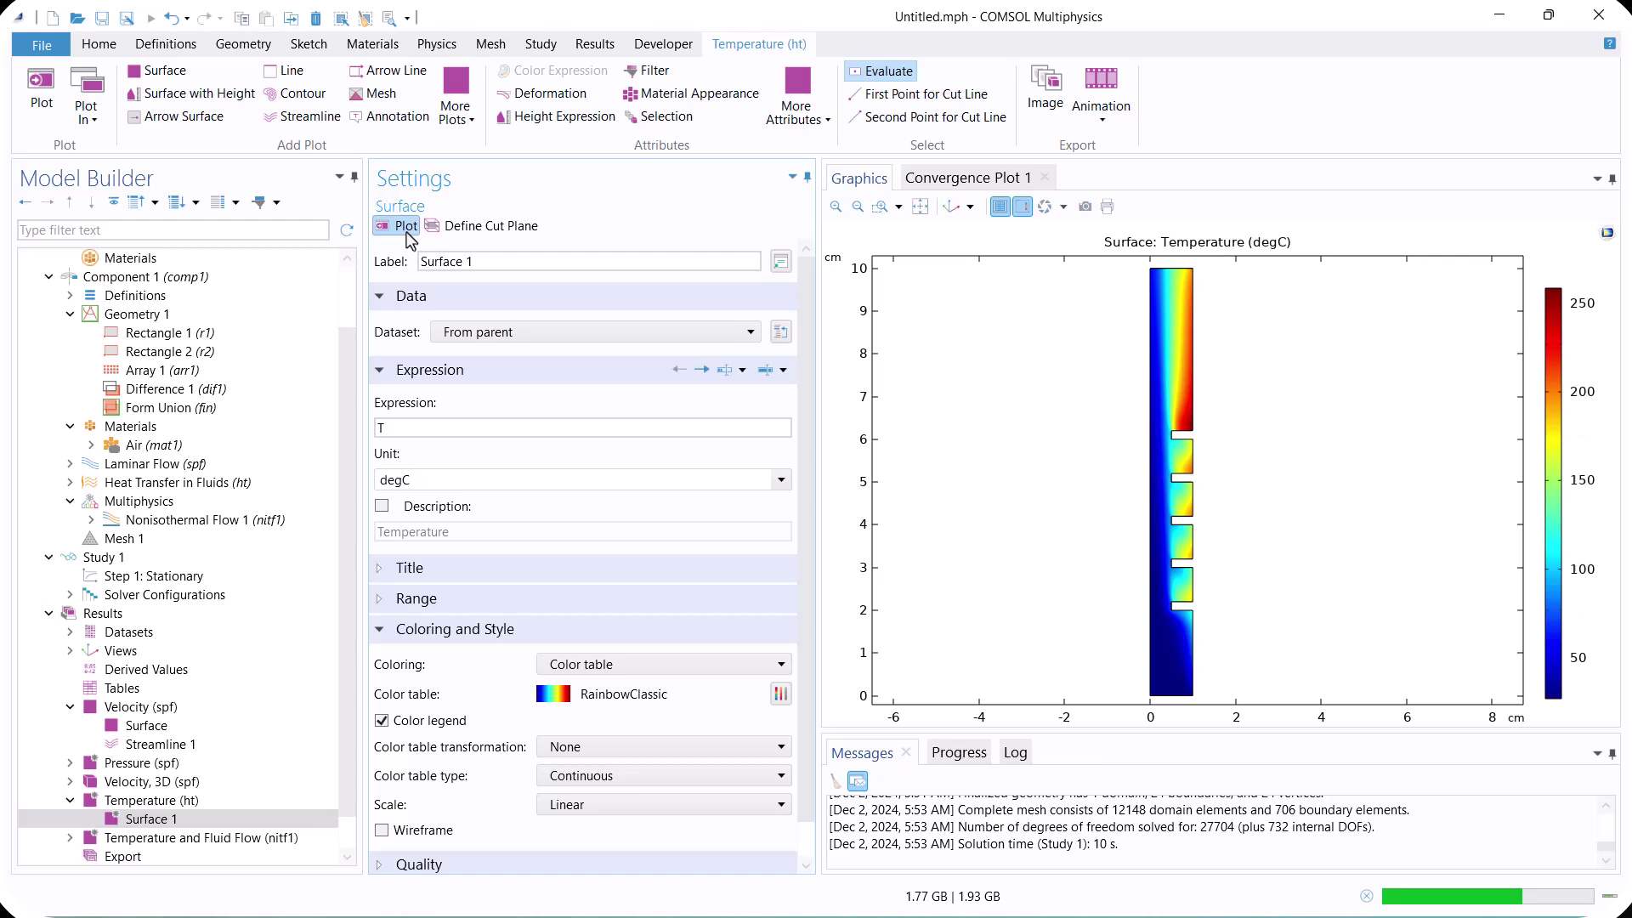
click(922, 209)
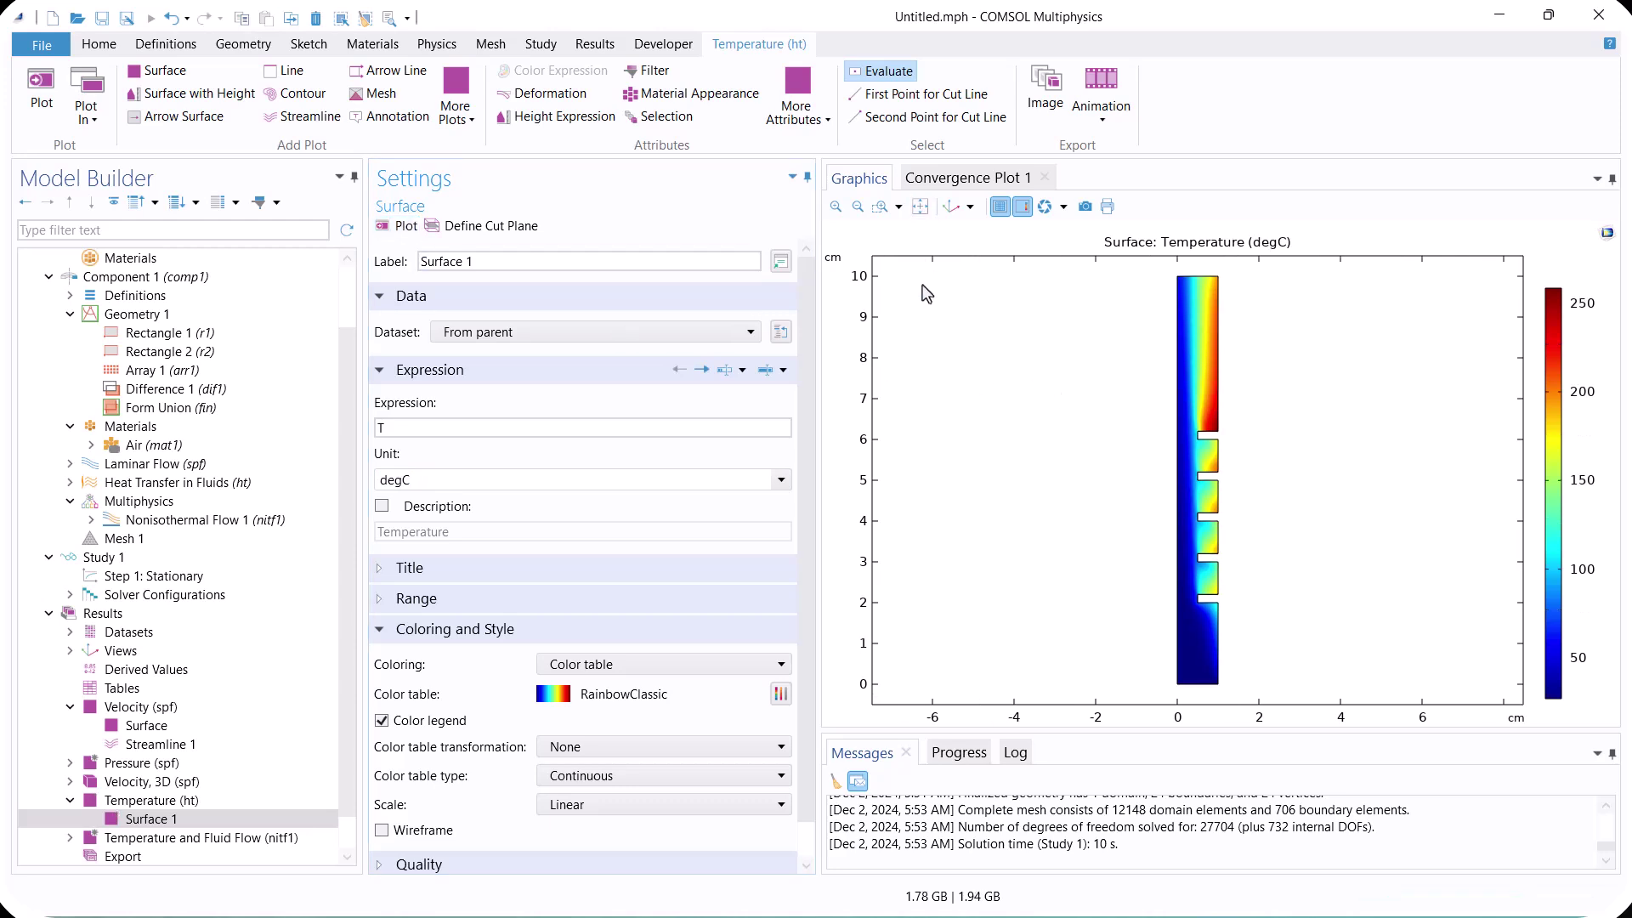
Add a Line Average of temperature T on the tube's top outlet edge and evaluate it
click(124, 674)
right_click(124, 674)
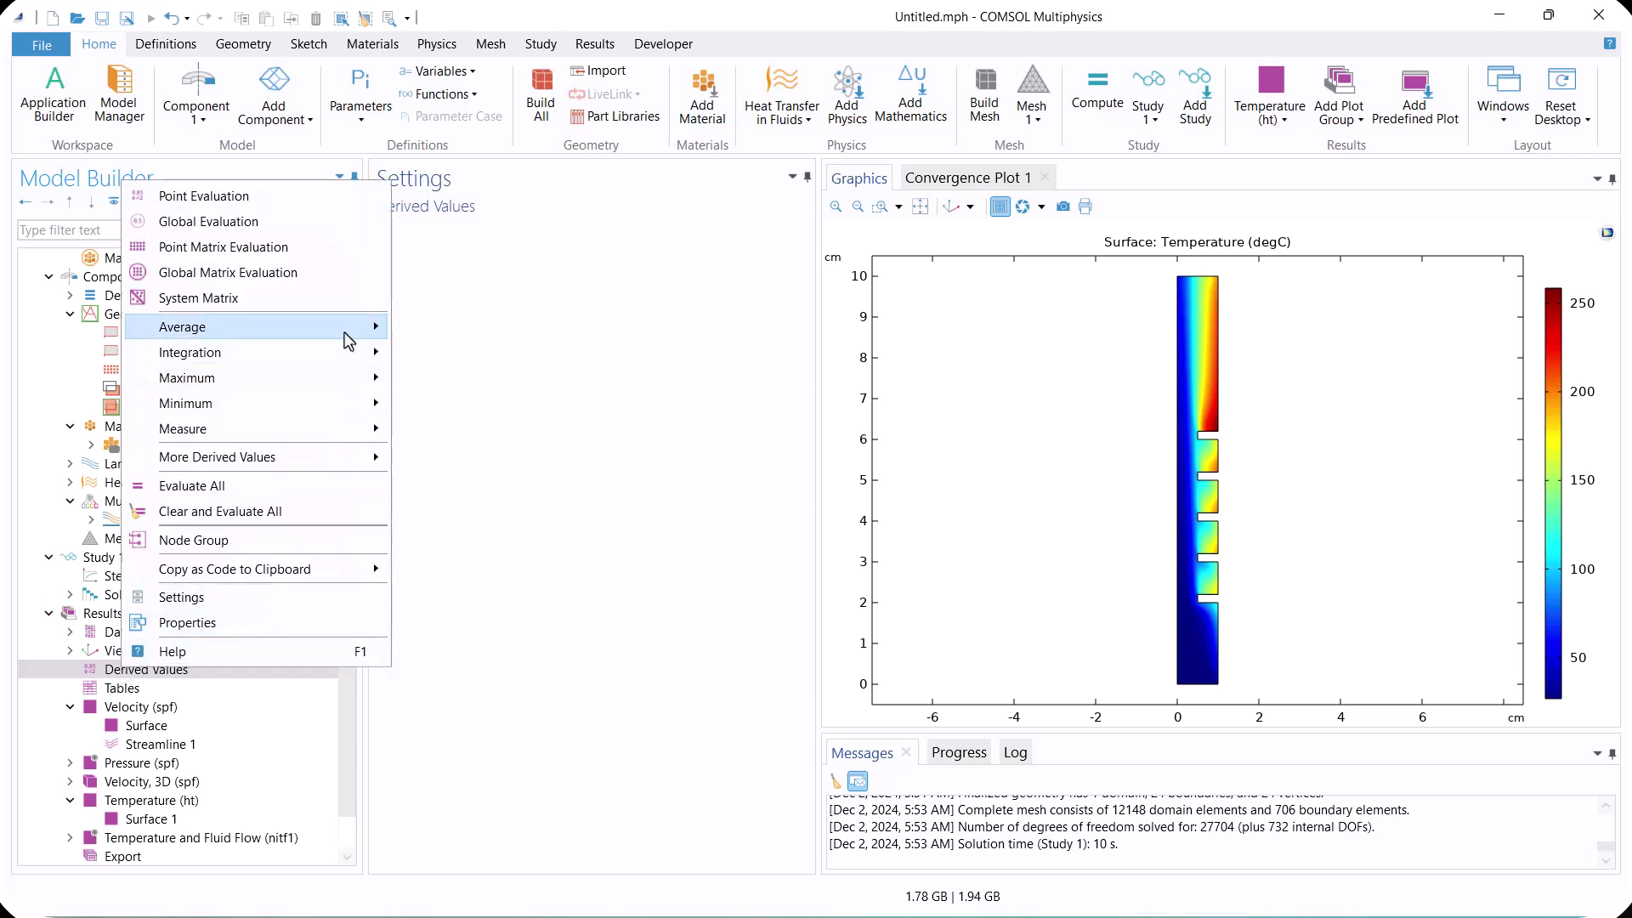
mouse_move(349, 338)
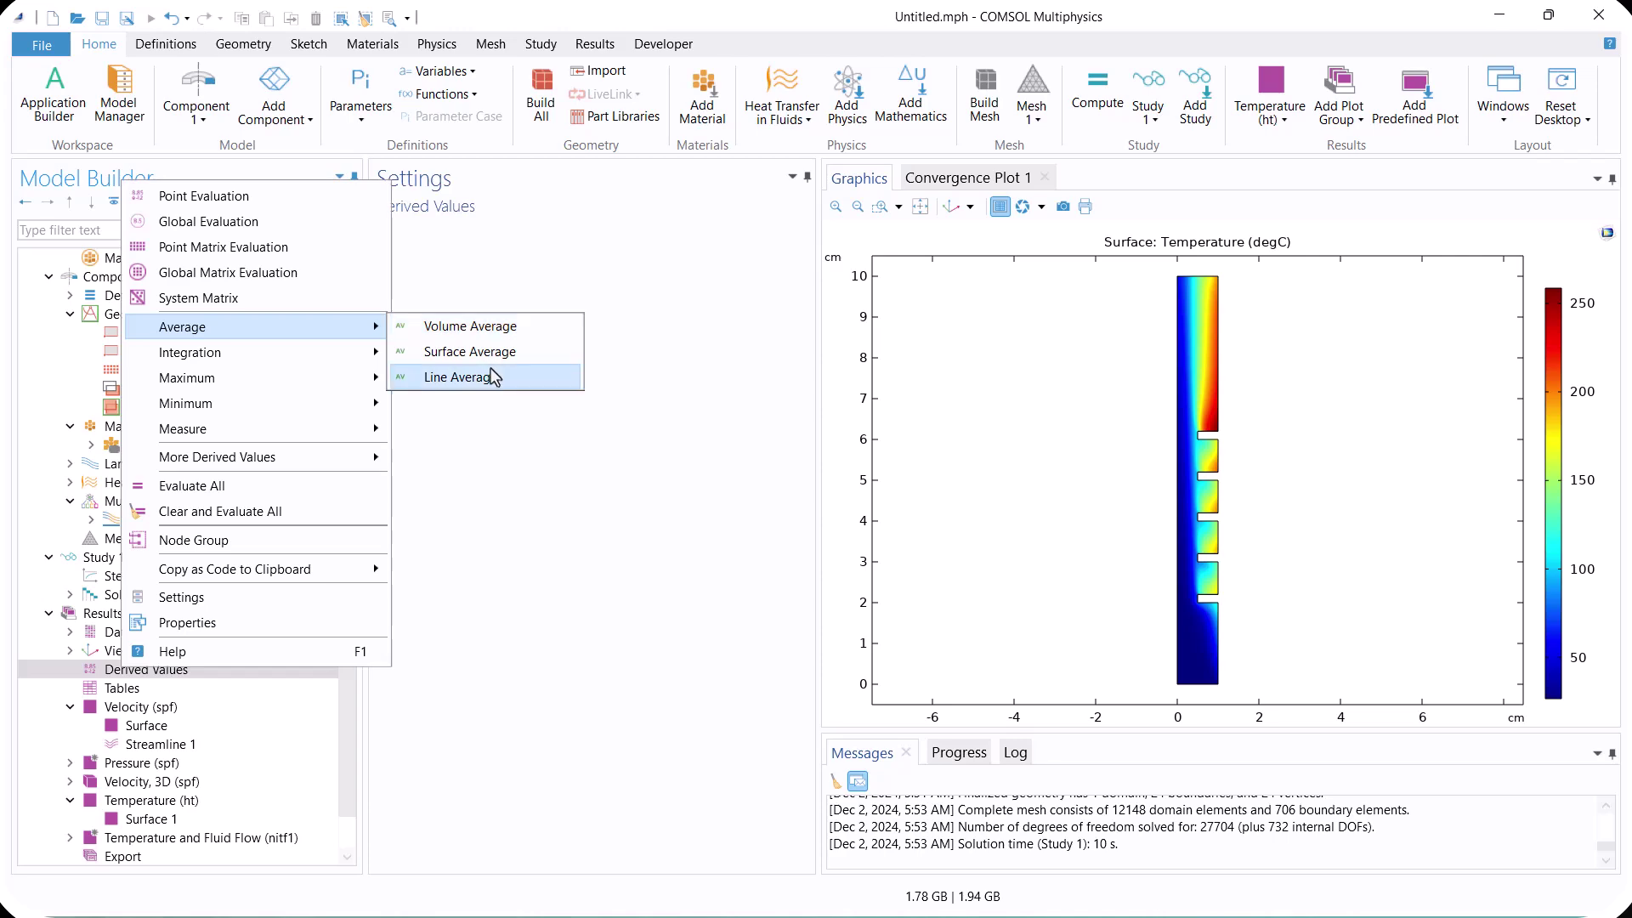
click(430, 376)
click(1258, 263)
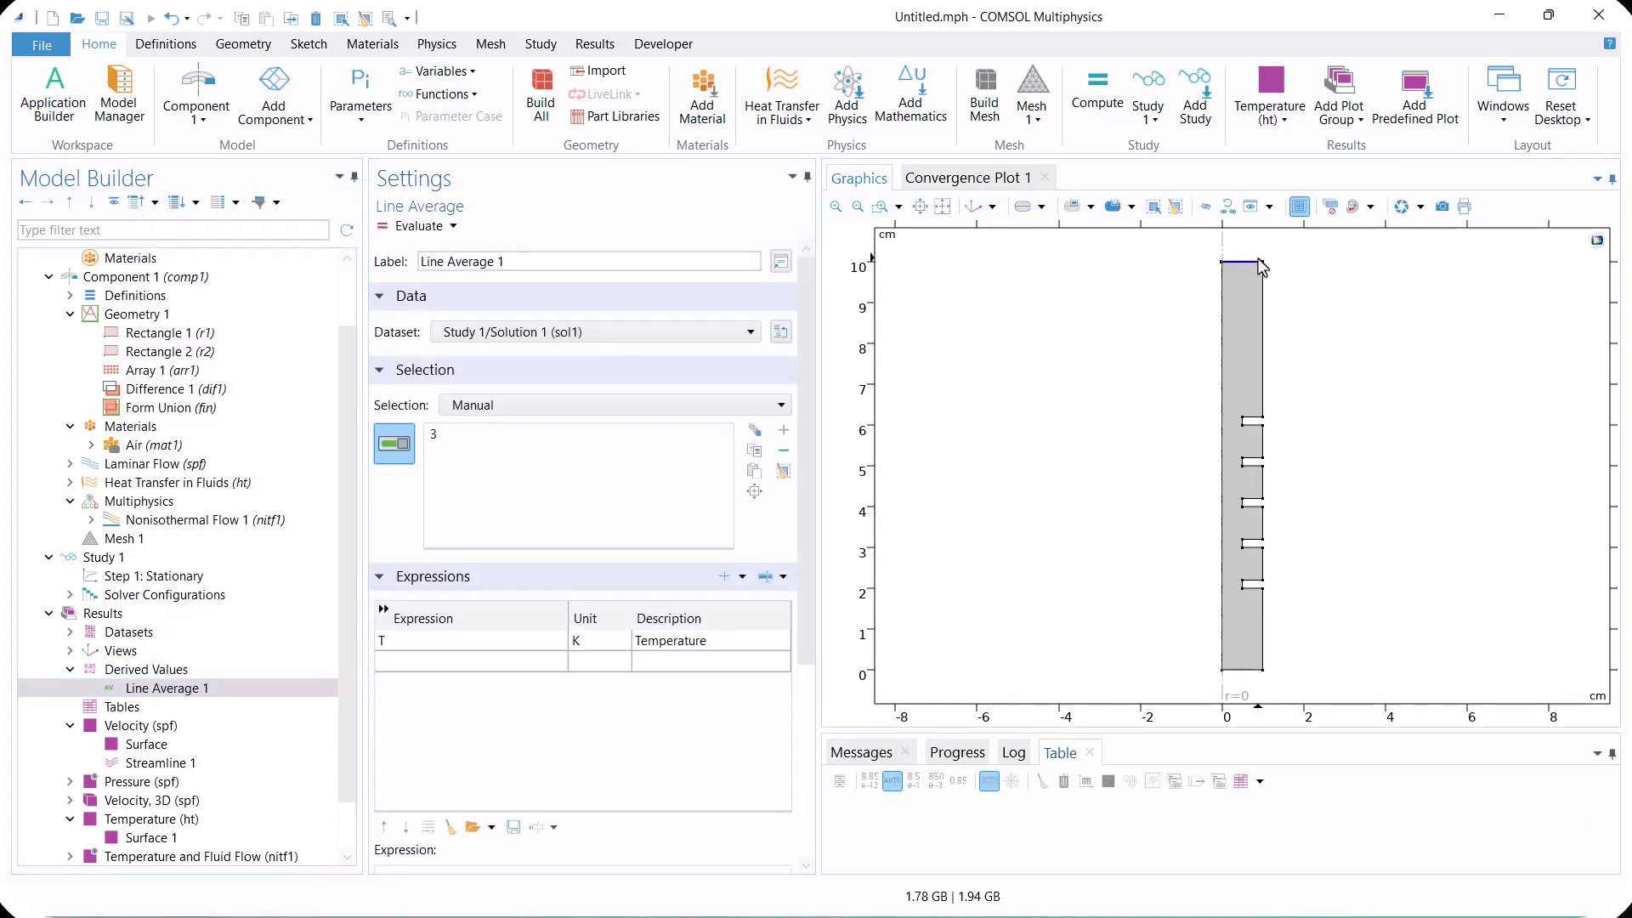
click(419, 226)
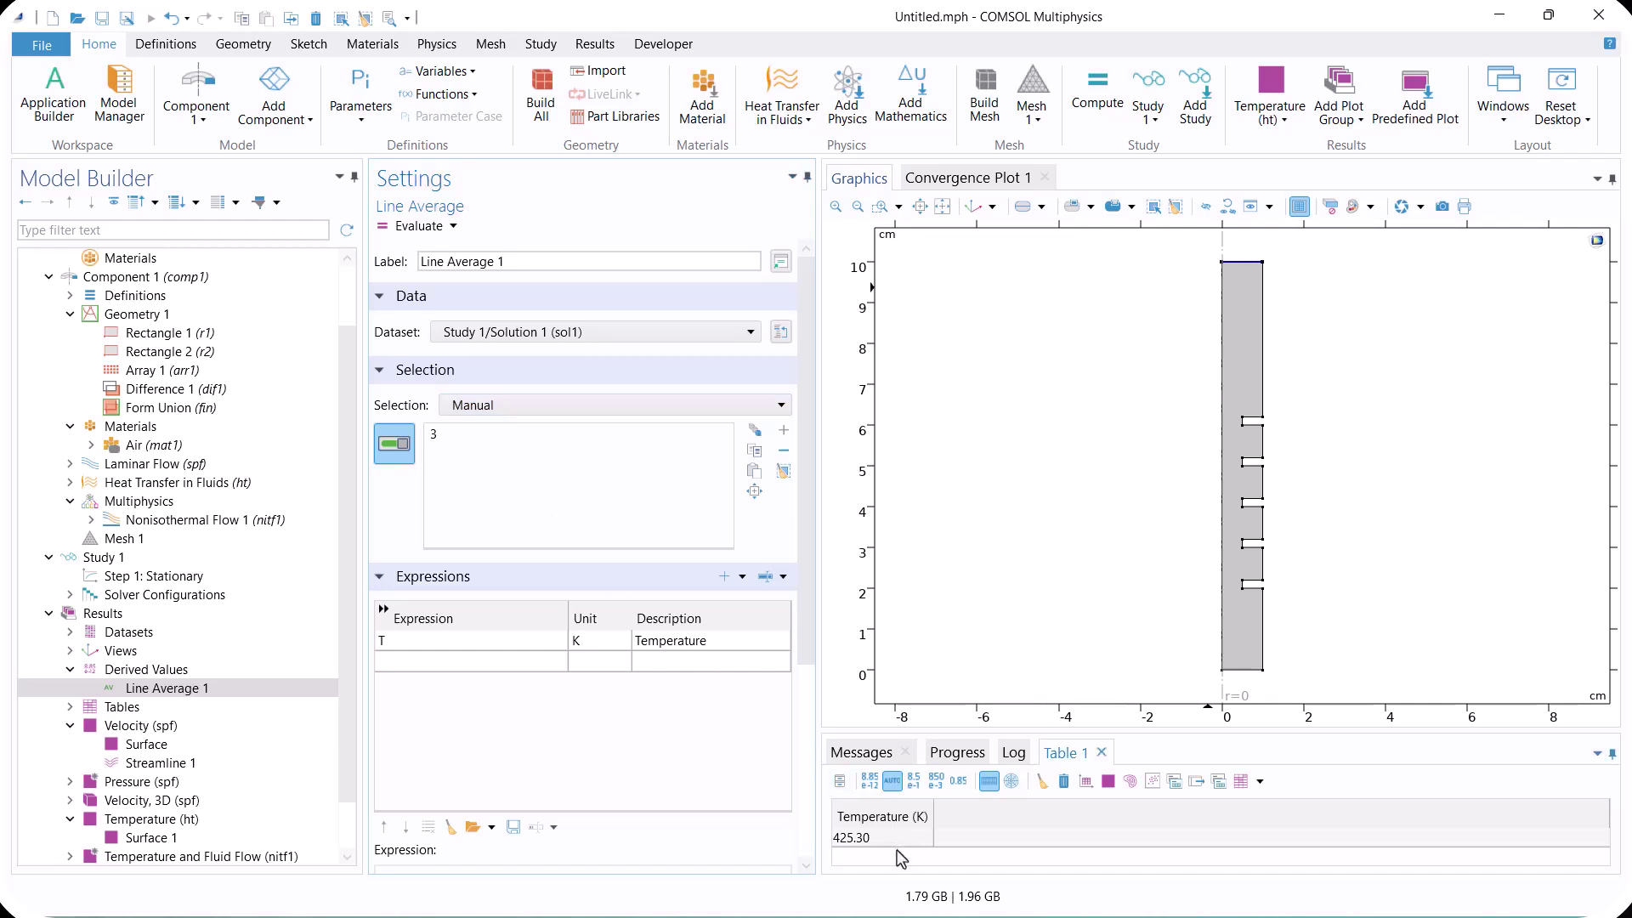